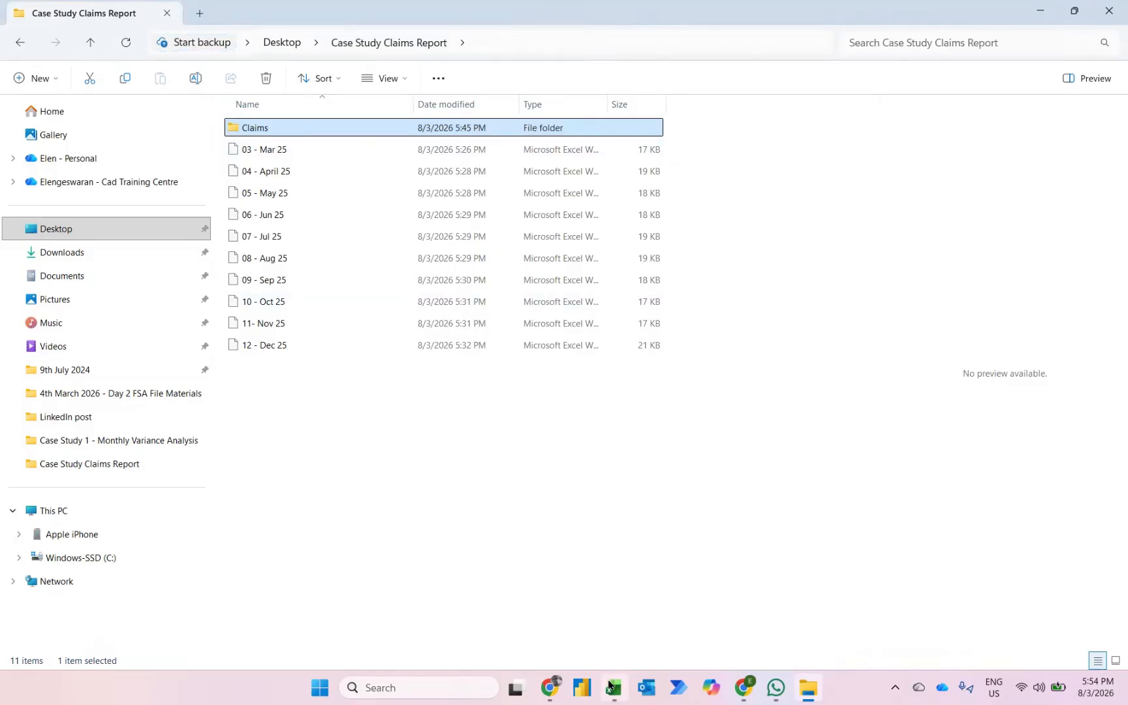
# - Switch to the 8th March 2026 workbook in Excel and show the file-based data import sources
pyautogui.moveTo(613, 687)
pyautogui.click(586, 649)
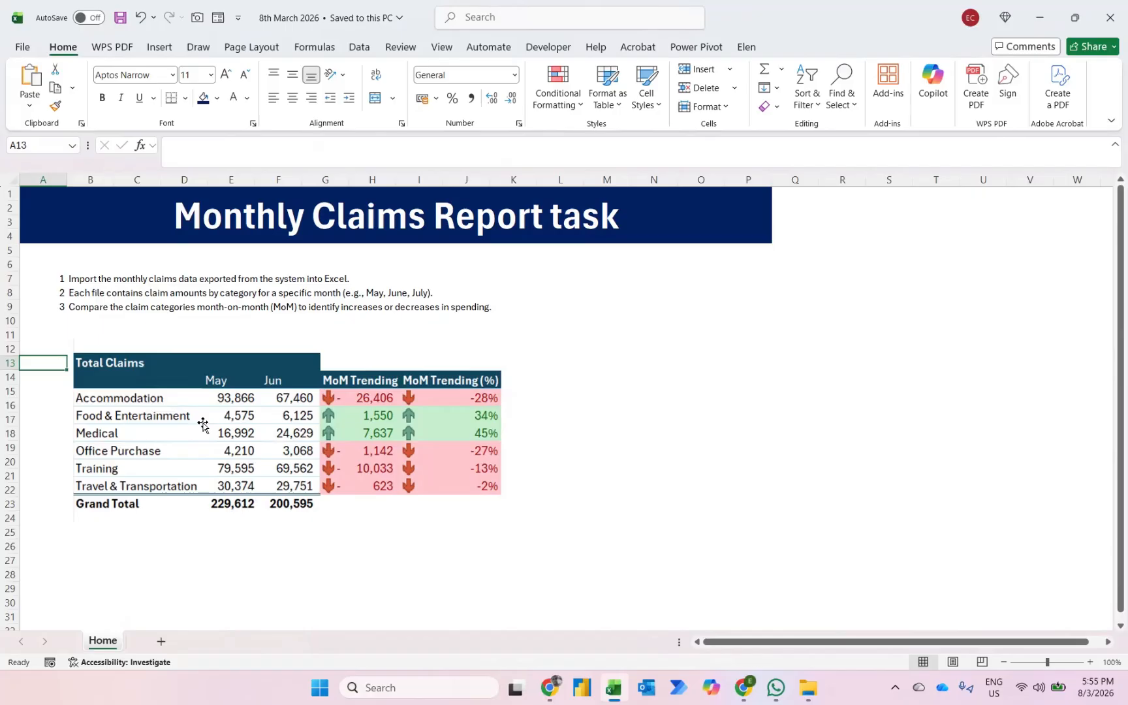
pyautogui.click(359, 47)
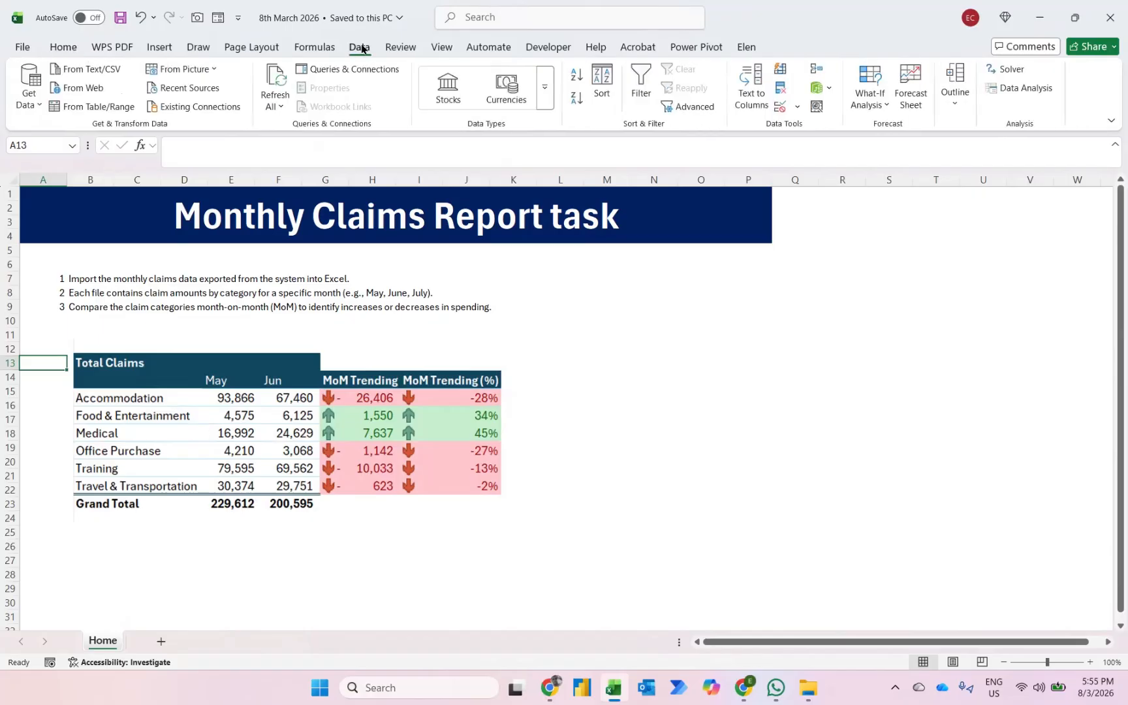
pyautogui.click(31, 98)
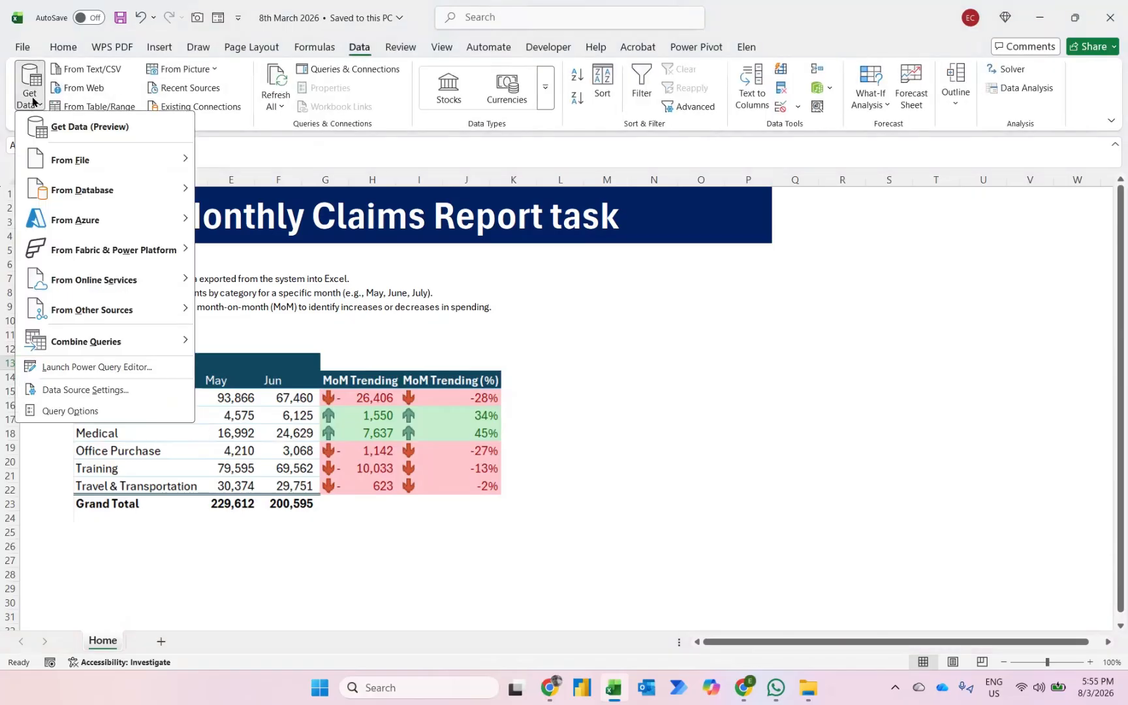
pyautogui.moveTo(86, 163)
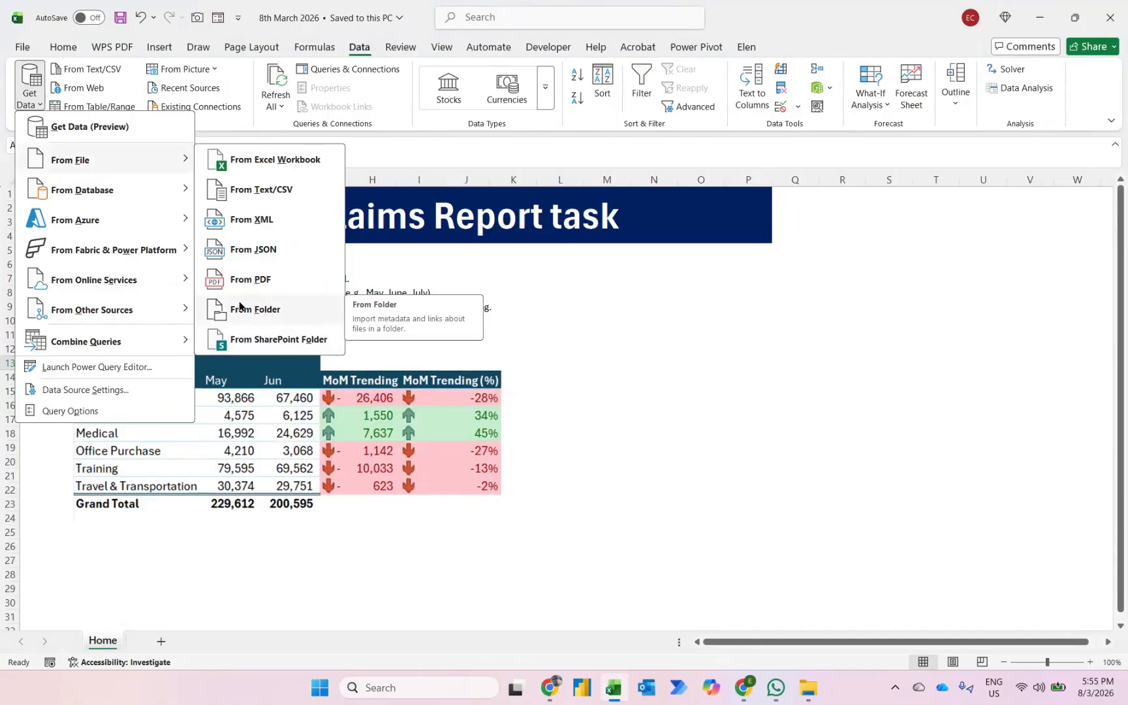
# - Examine the monthly files inside the Claims subfolder in File Explorer, and return to the Excel workbook
pyautogui.click(817, 690)
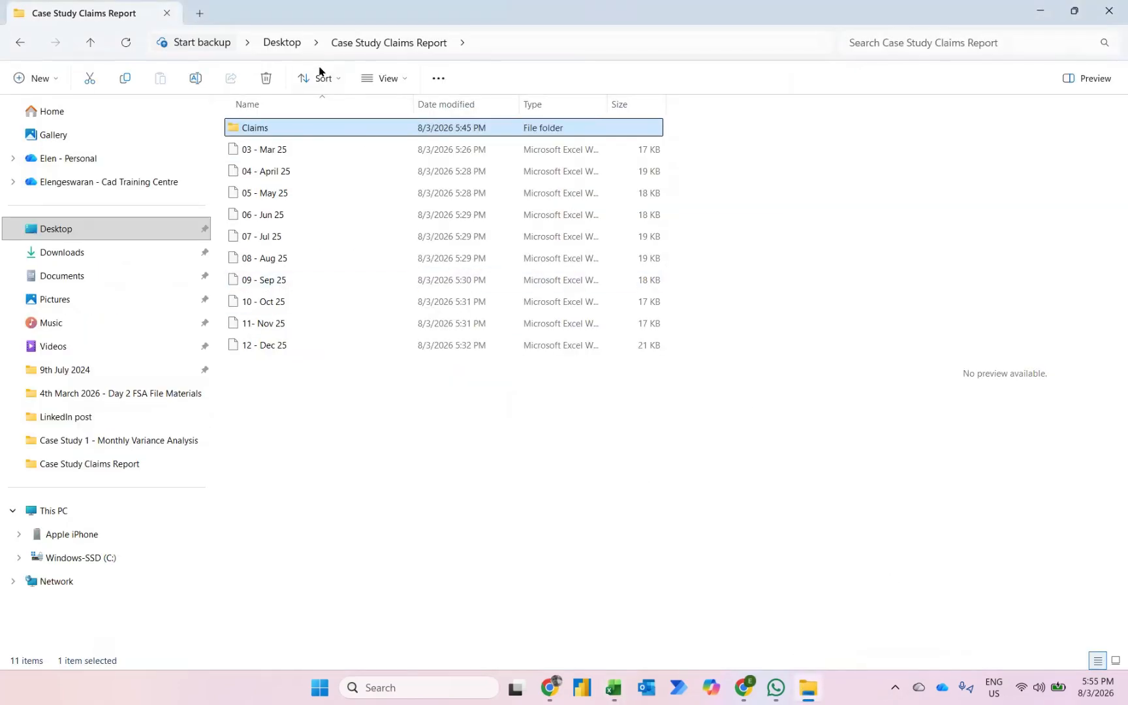
pyautogui.doubleClick(259, 128)
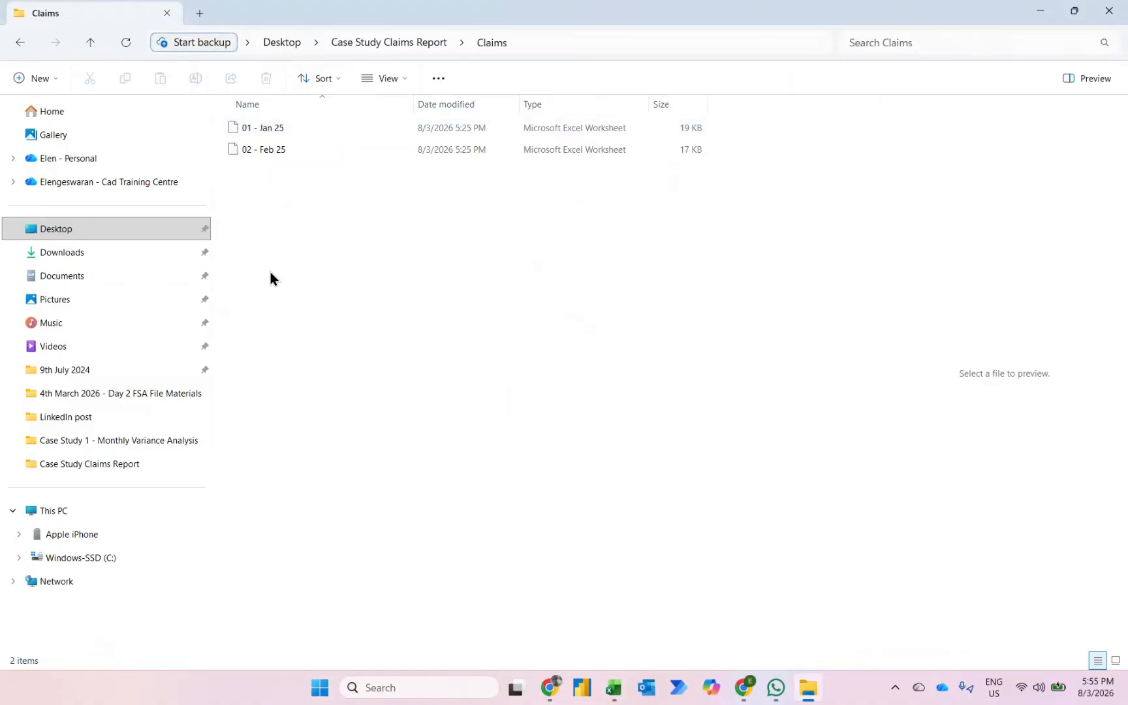
pyautogui.click(614, 687)
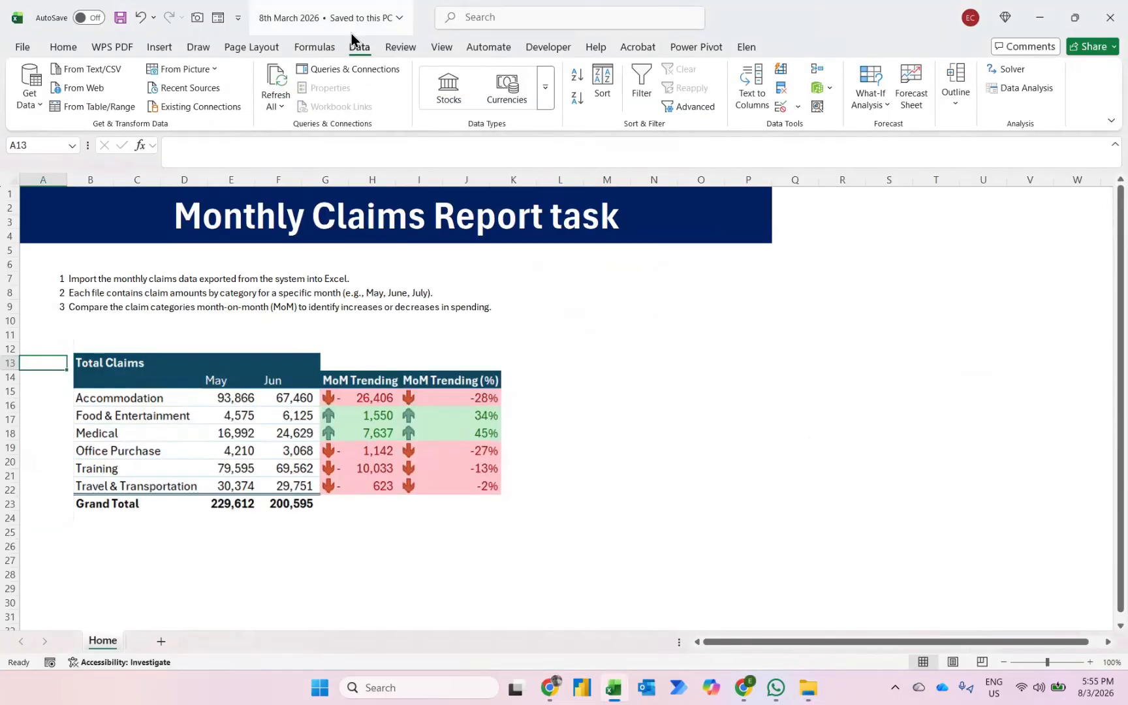
# - Import the Claims folder inside Desktop's Case Study Claims Report as a folder source and open it in Power Query for transformation
pyautogui.click(30, 84)
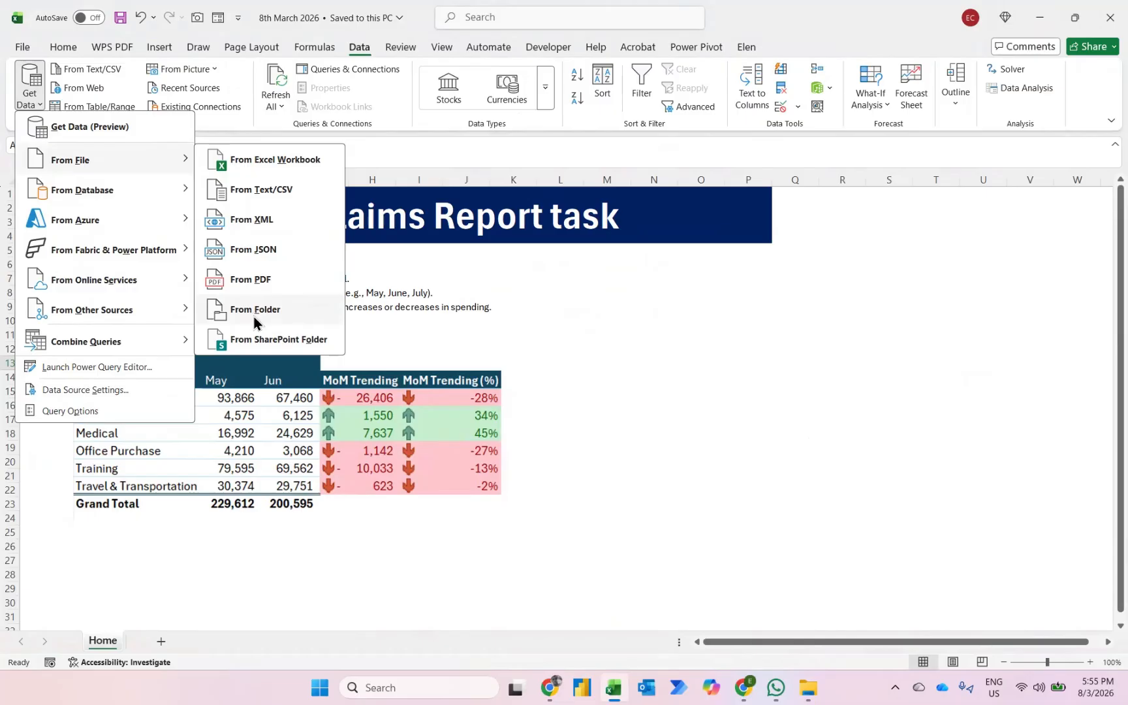
pyautogui.click(254, 313)
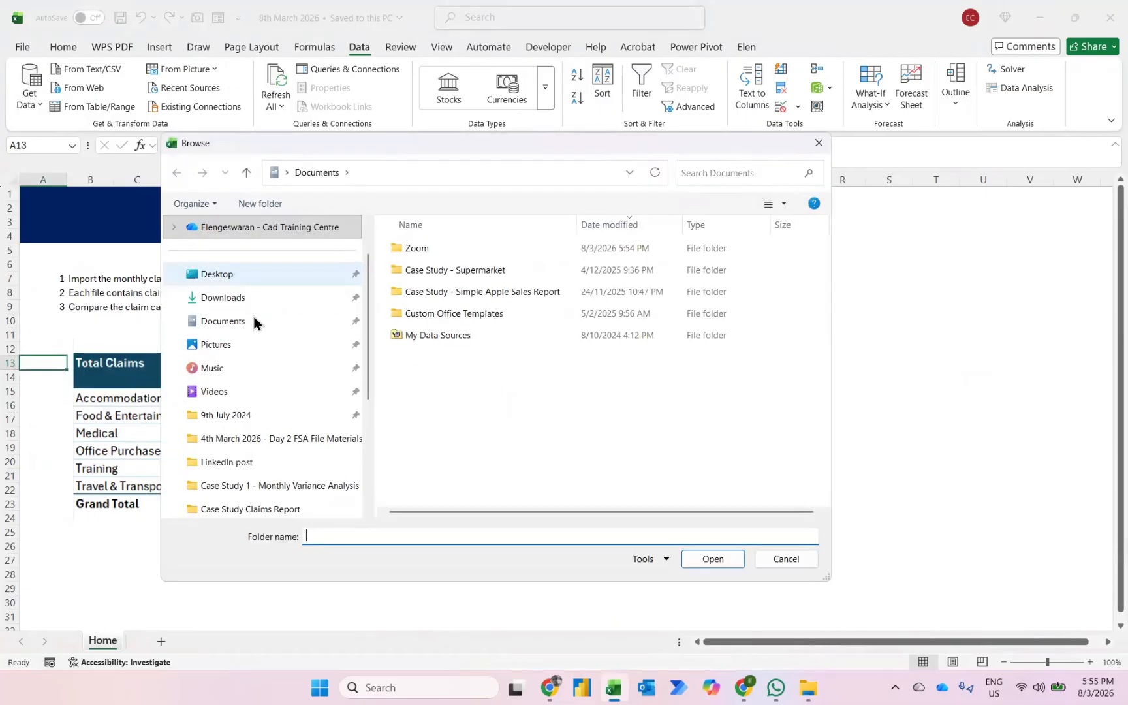
pyautogui.click(211, 282)
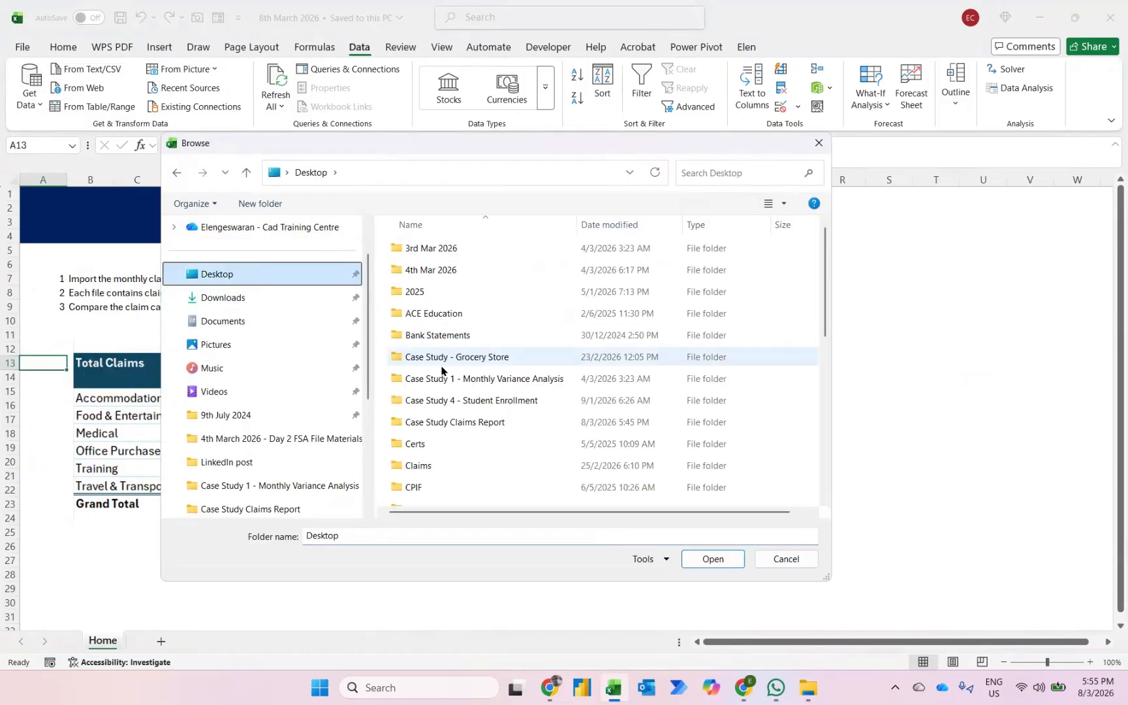
pyautogui.doubleClick(428, 421)
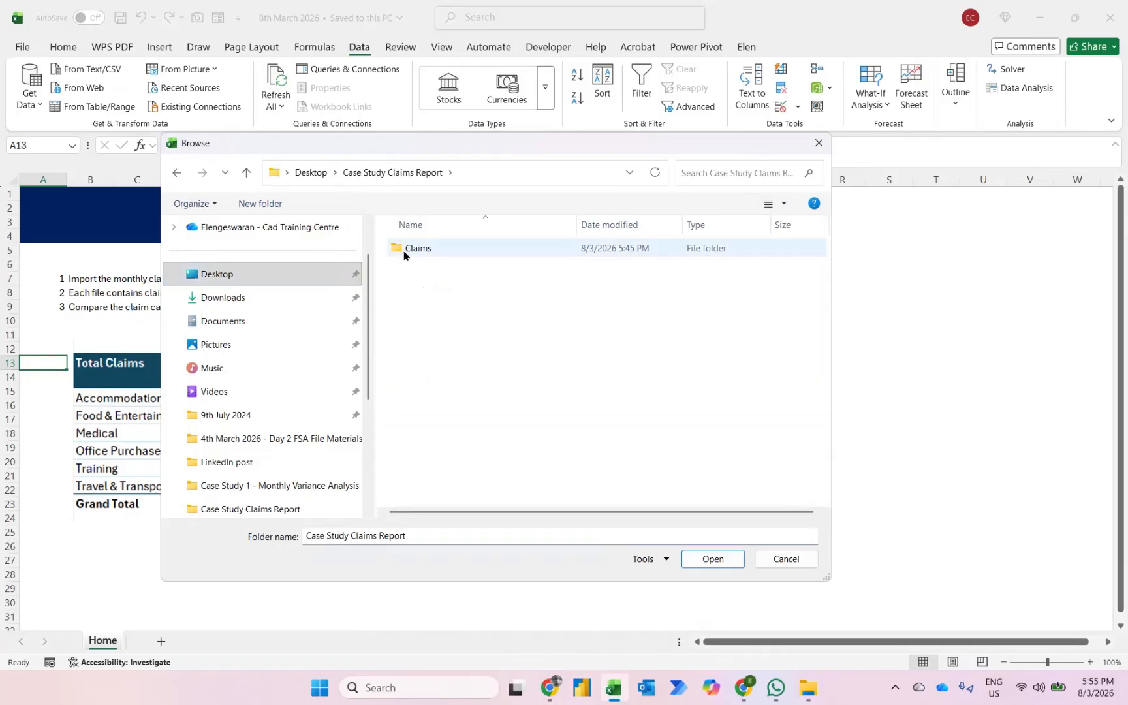
pyautogui.click(413, 248)
pyautogui.click(703, 560)
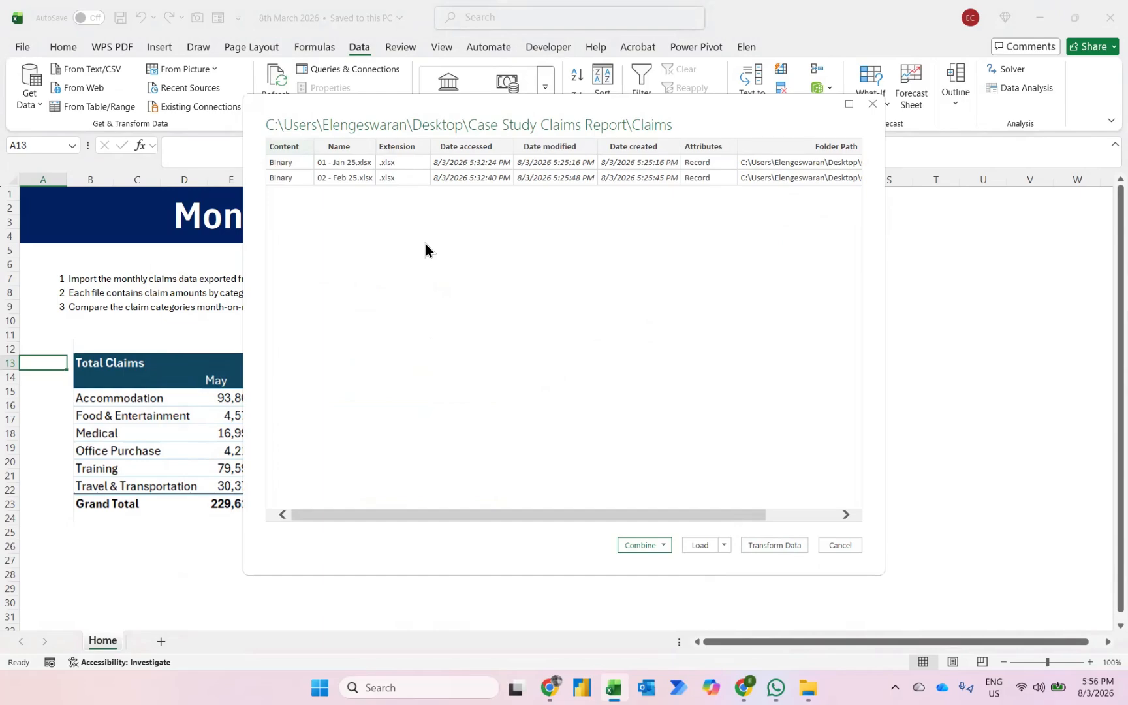
pyautogui.click(772, 545)
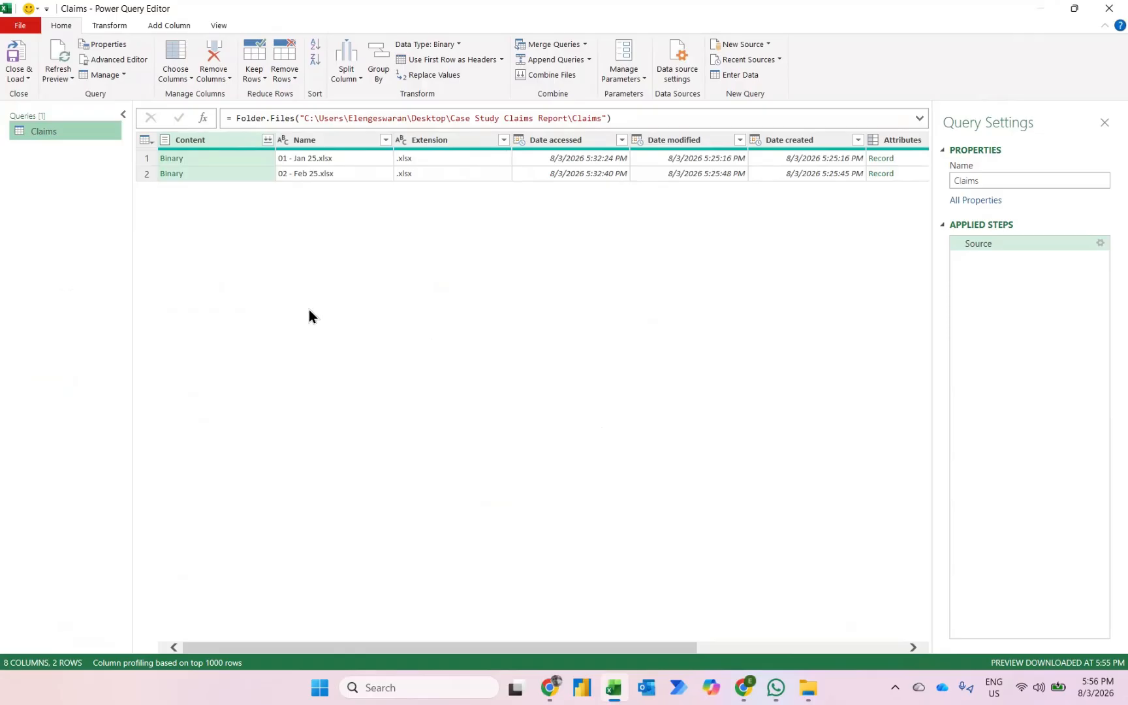
# - Sort the file list by Date accessed in descending order and keep only the top 2 rows
pyautogui.click(621, 140)
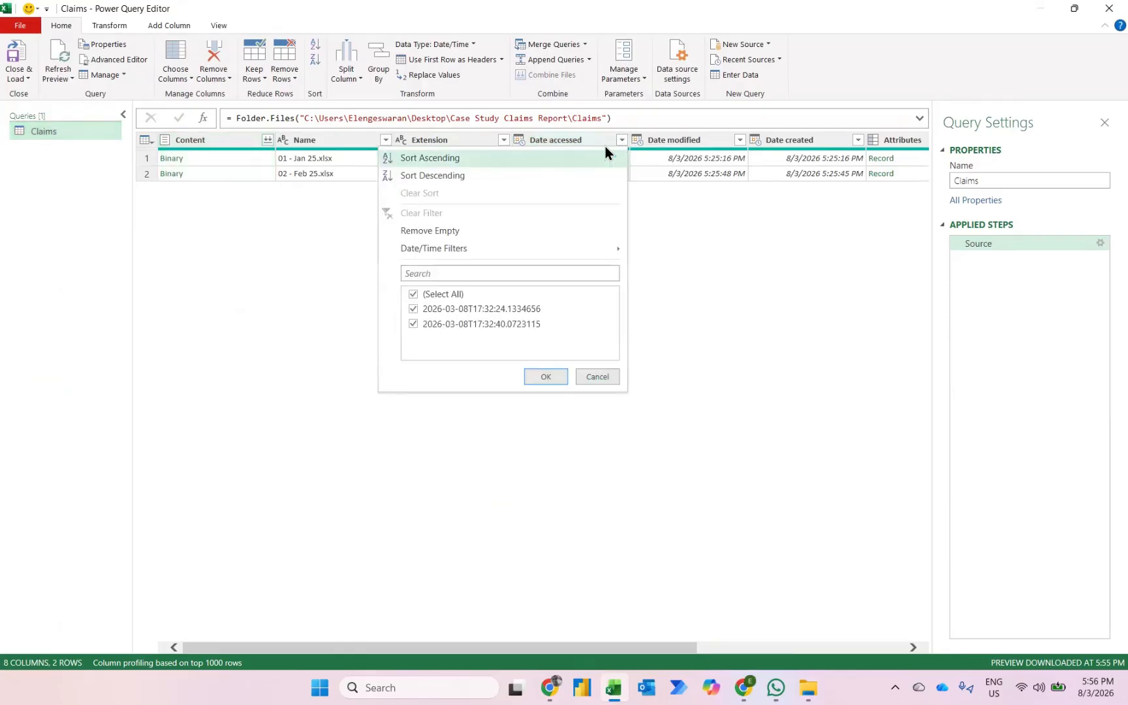
pyautogui.click(517, 176)
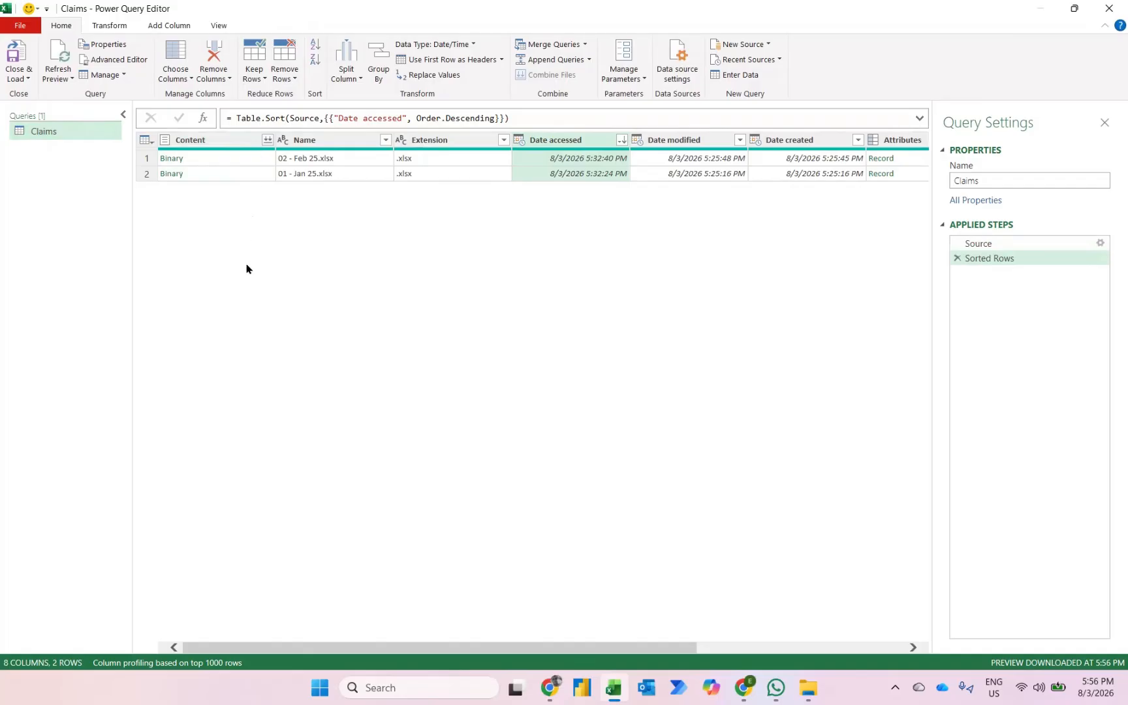
pyautogui.click(253, 76)
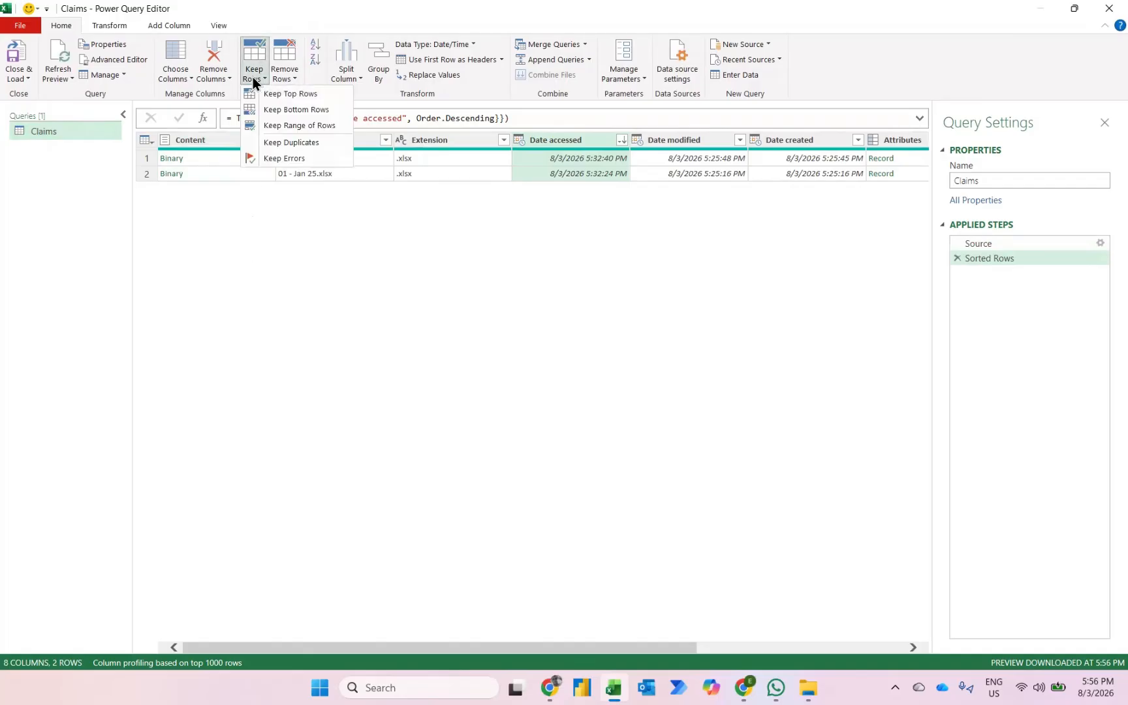
pyautogui.click(281, 95)
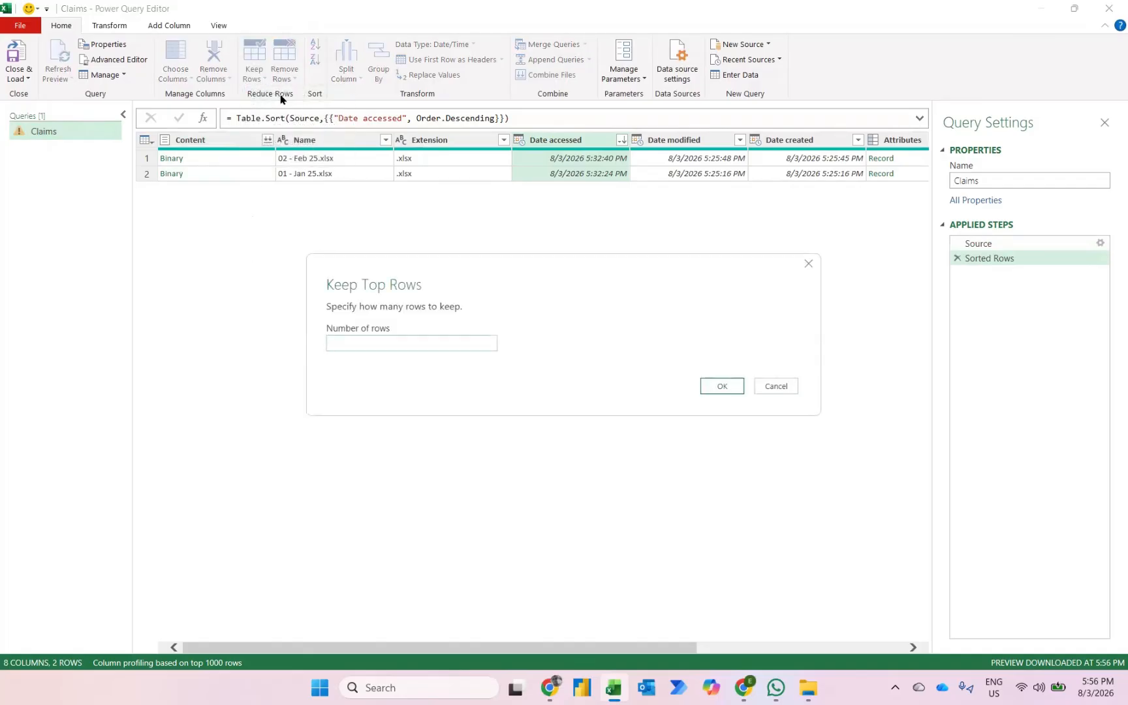
pyautogui.write('2')
pyautogui.press('Return')
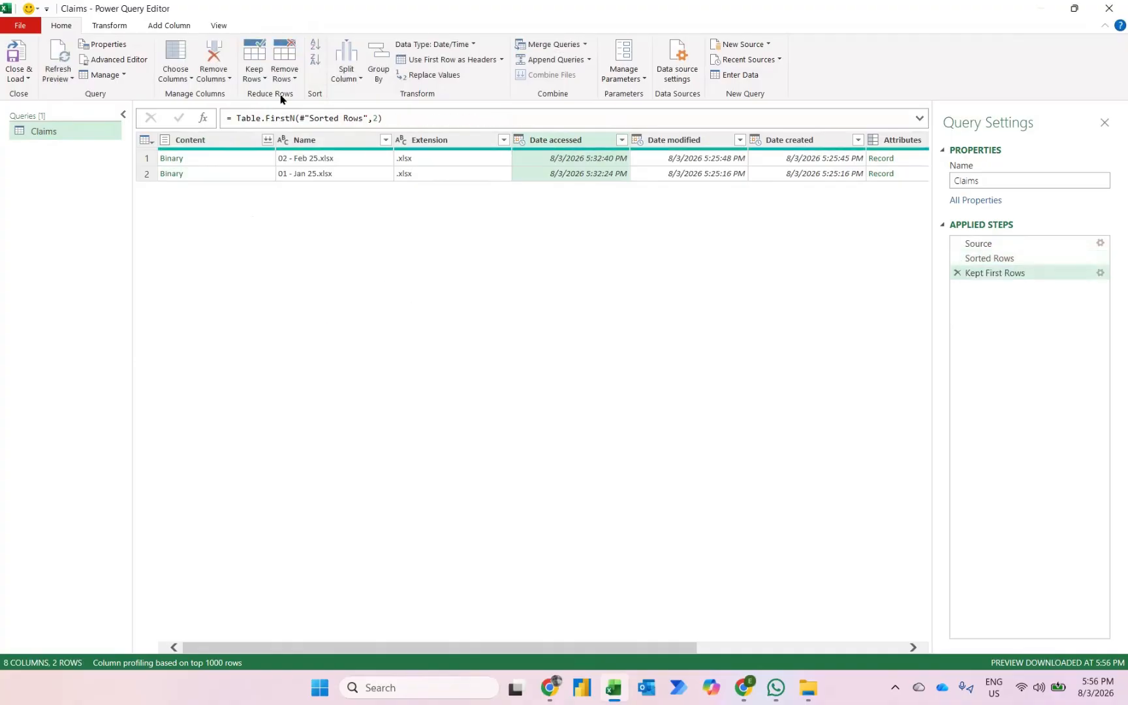
# - Combine the files from the Content column, using the first file as sample and extracting the Claims sheet
pyautogui.click(269, 142)
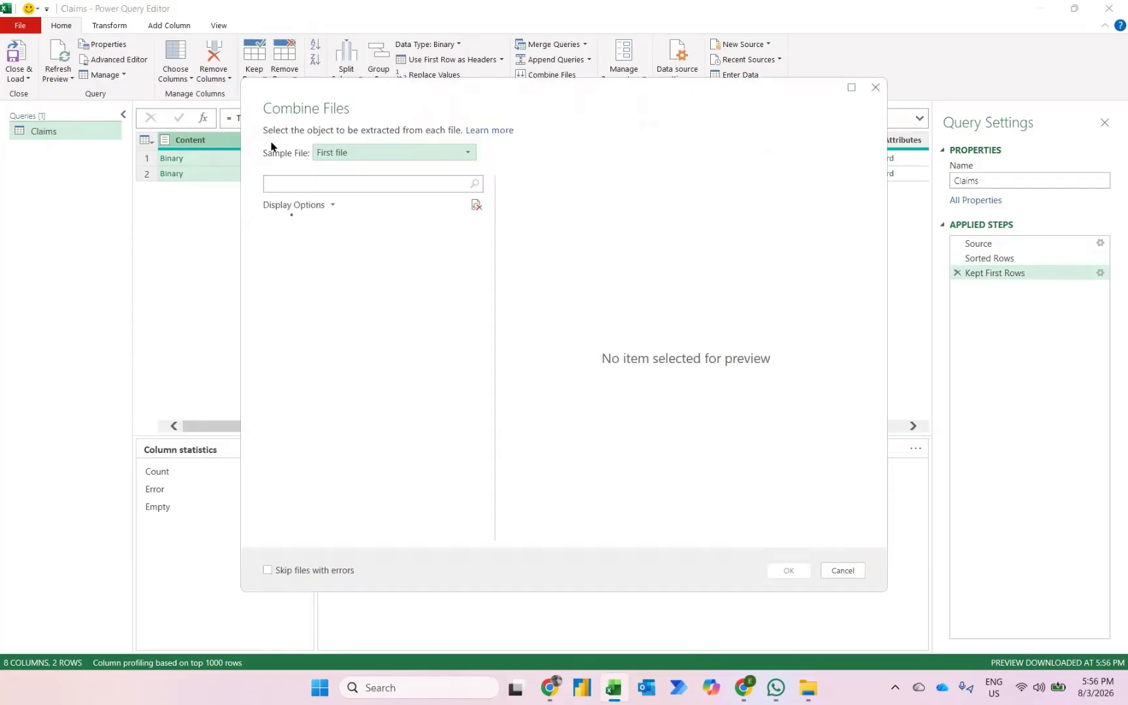
pyautogui.click(310, 255)
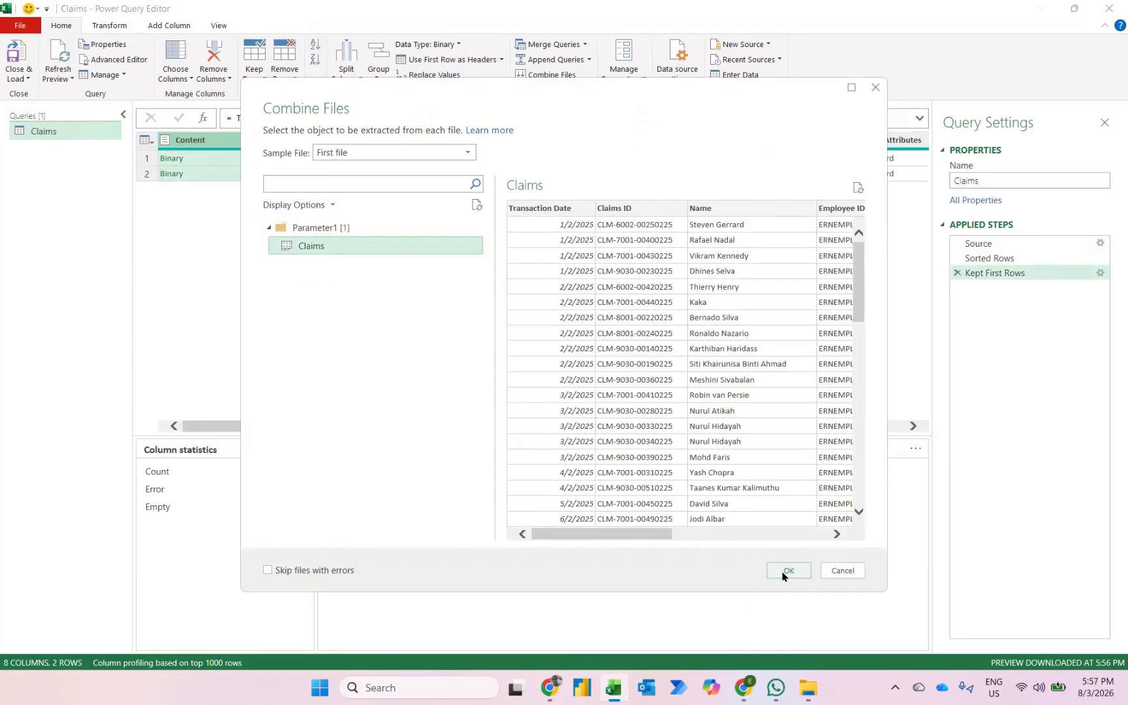
pyautogui.click(785, 571)
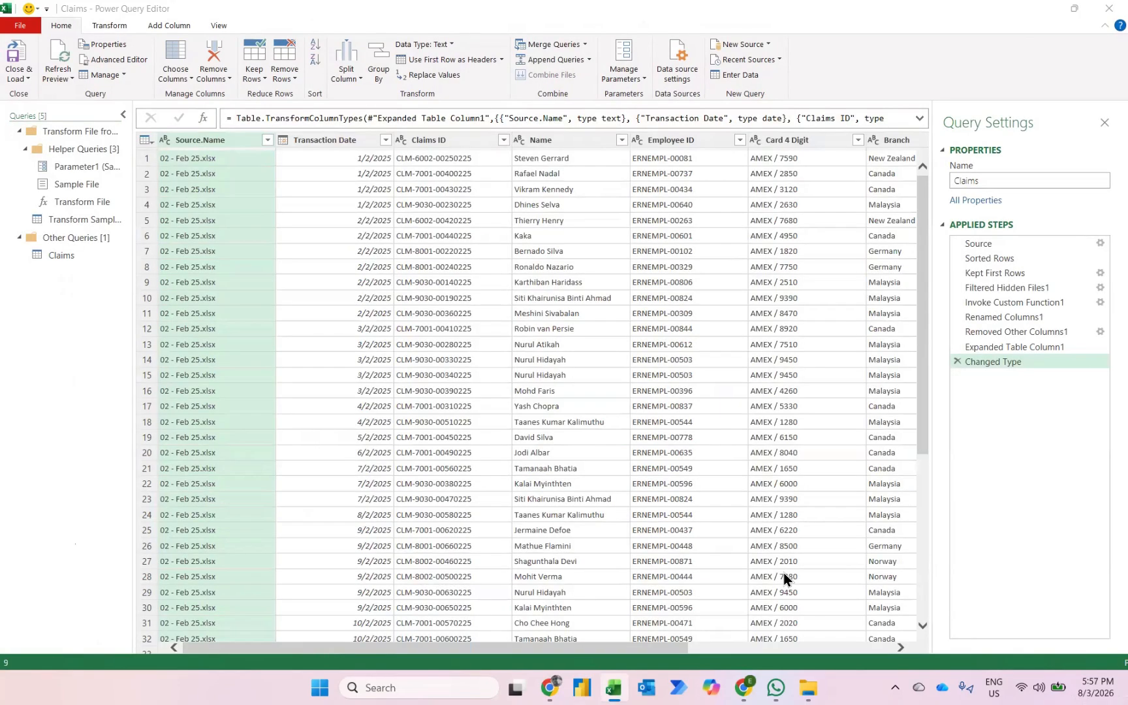
# - Look through the combined claims rows, and load the query as a PivotTable Report on a new worksheet
pyautogui.scroll(-7, 359, 171)
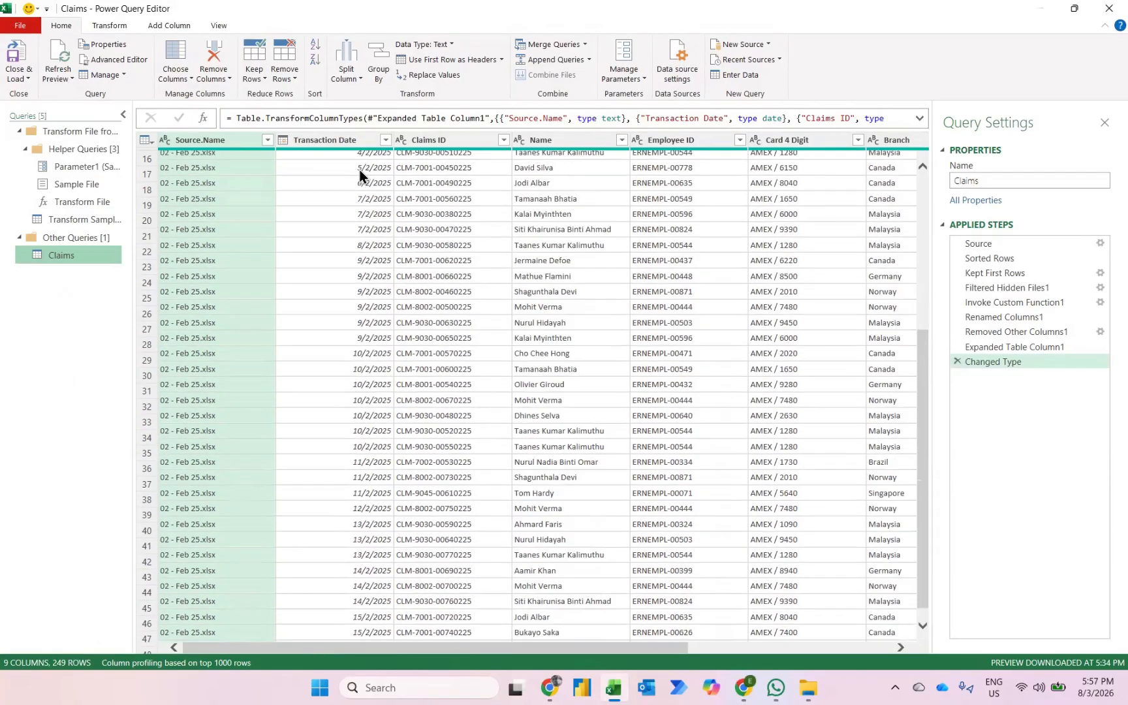
pyautogui.scroll(-20, 360, 170)
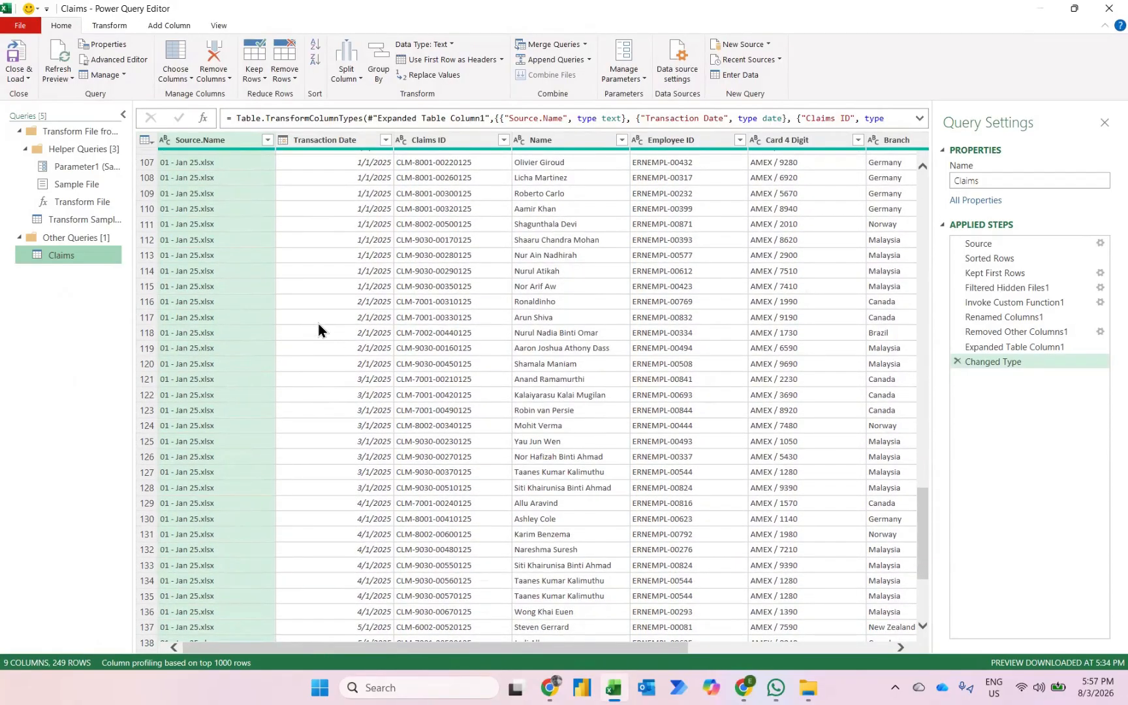
pyautogui.scroll(3, 318, 324)
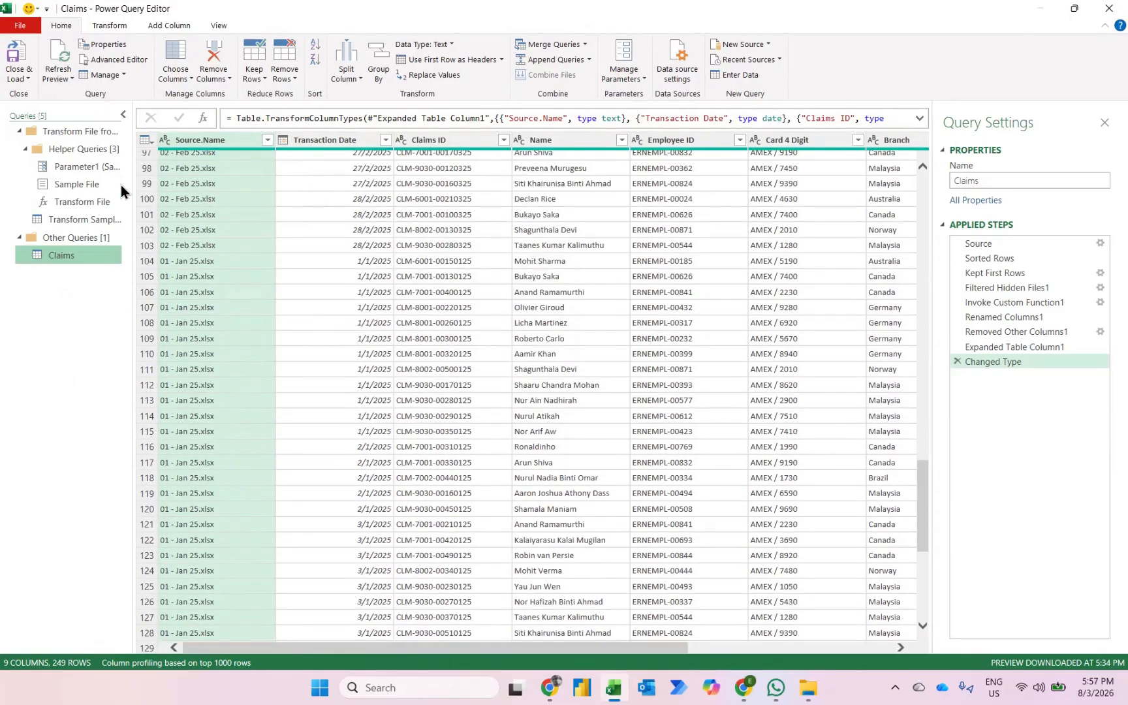
pyautogui.click(14, 78)
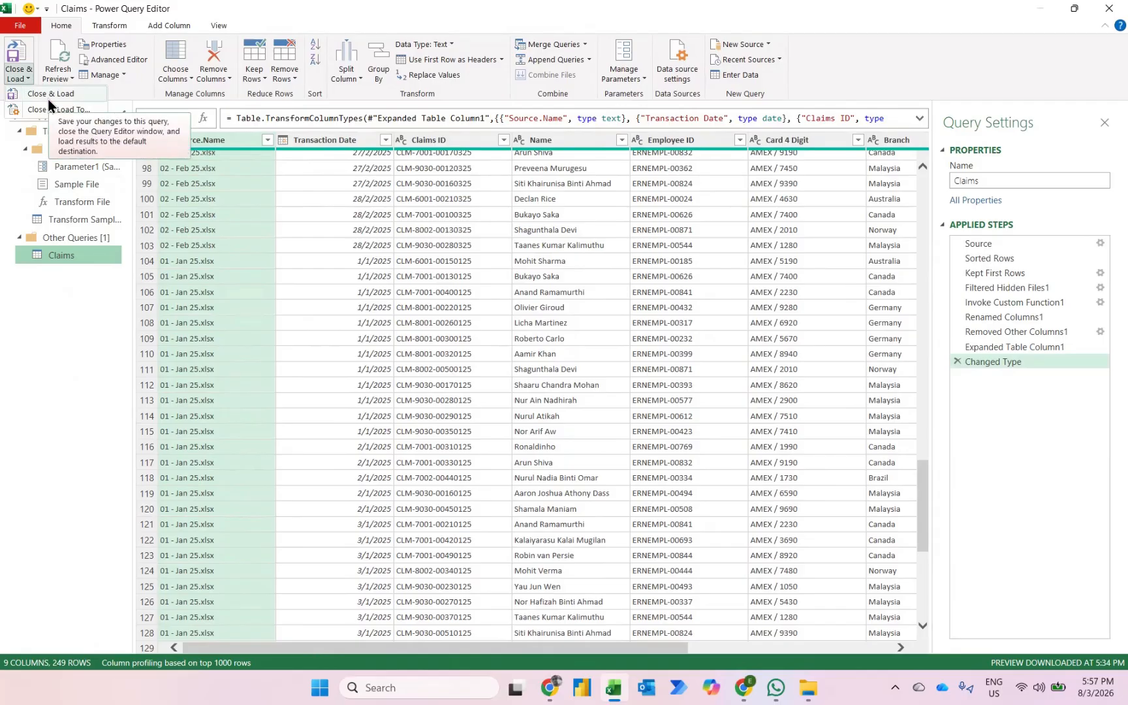
pyautogui.click(49, 98)
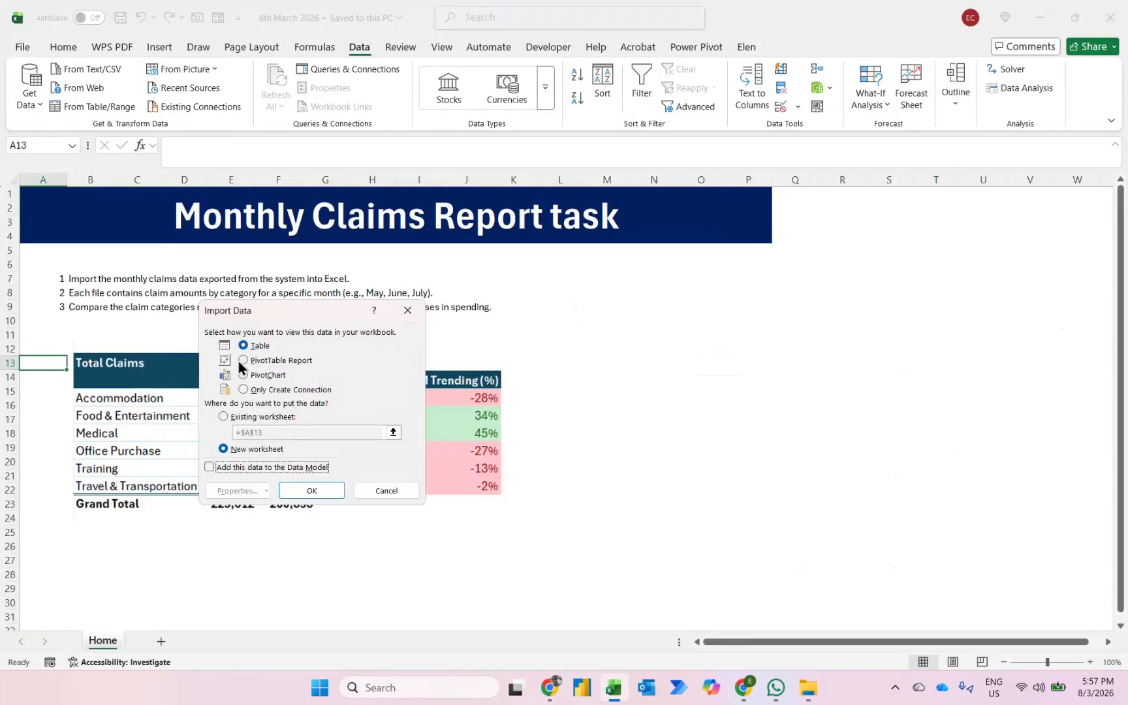
pyautogui.click(244, 361)
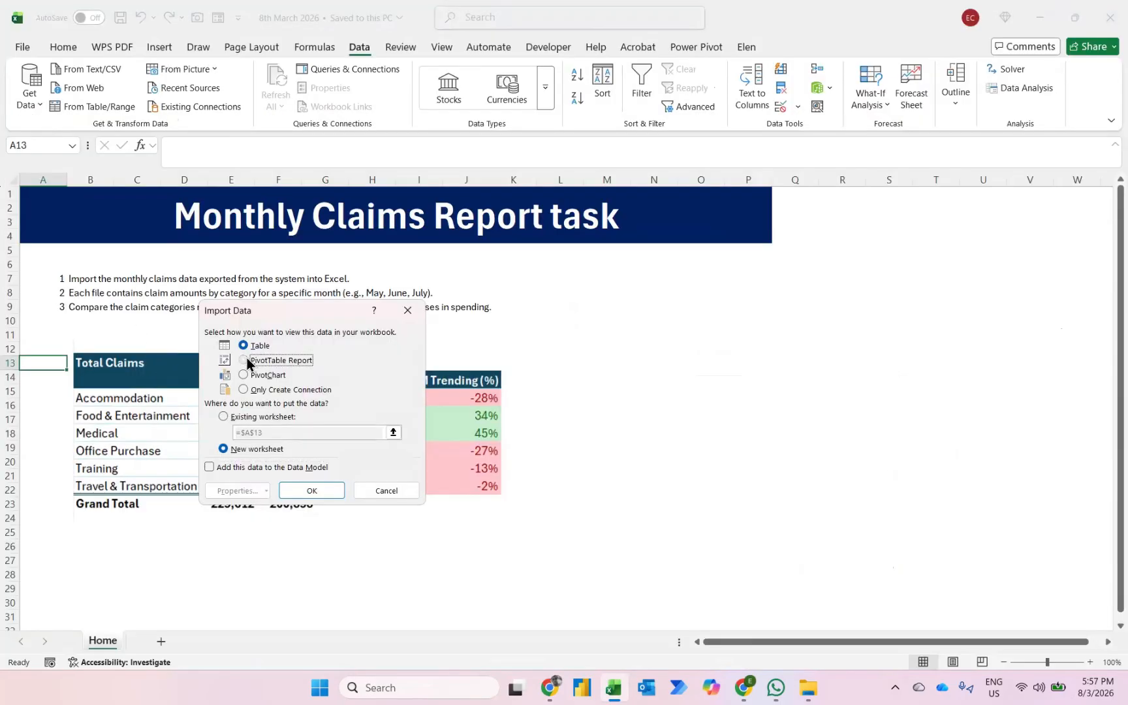
pyautogui.click(312, 490)
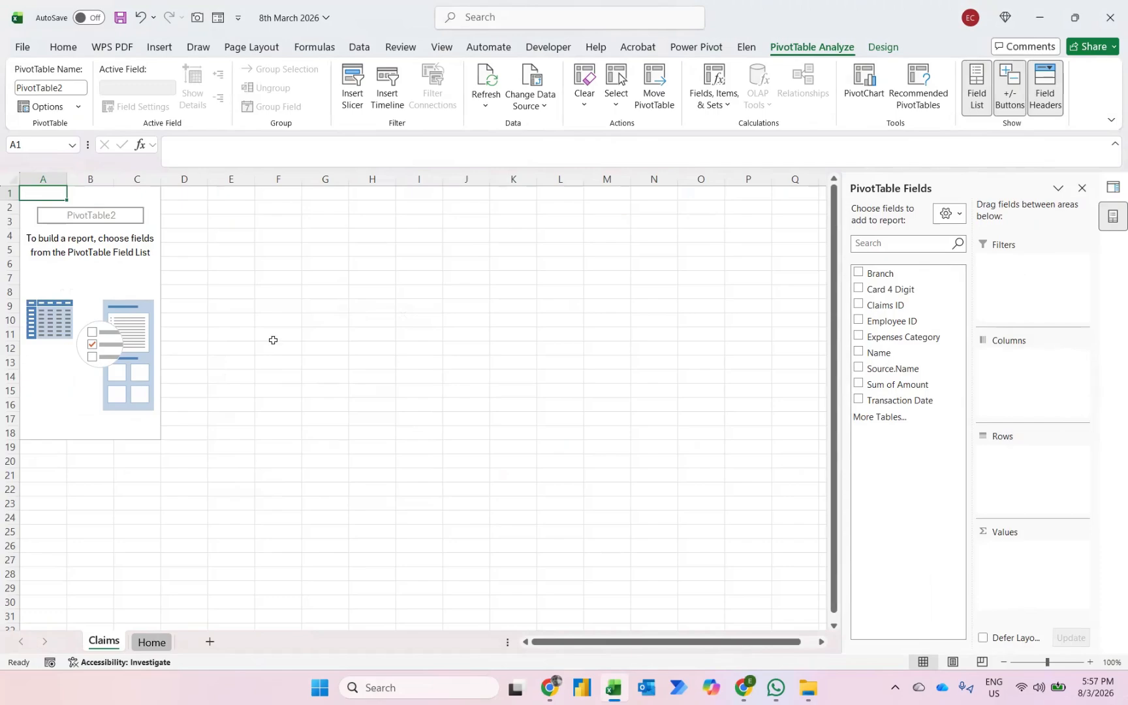
# - Build the pivot table with Expenses Category as rows, only Months of Transaction Date as columns, and Sum of Amount as values
pyautogui.click(858, 336)
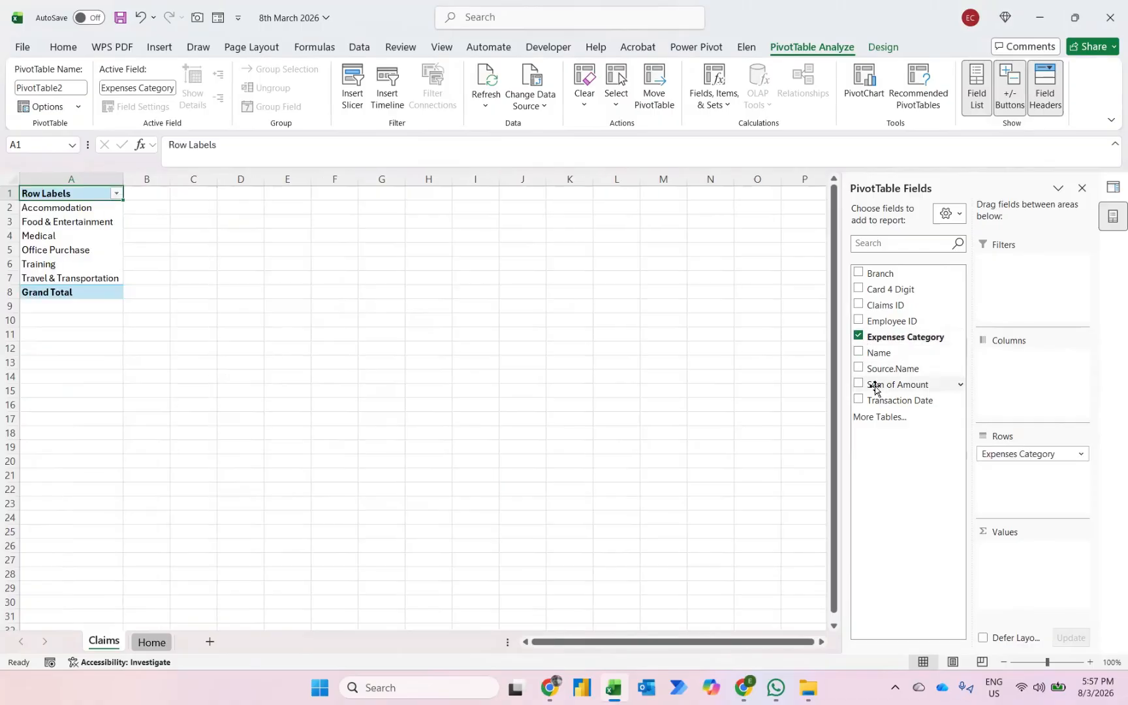
pyautogui.moveTo(891, 405); pyautogui.dragTo(1013, 369)
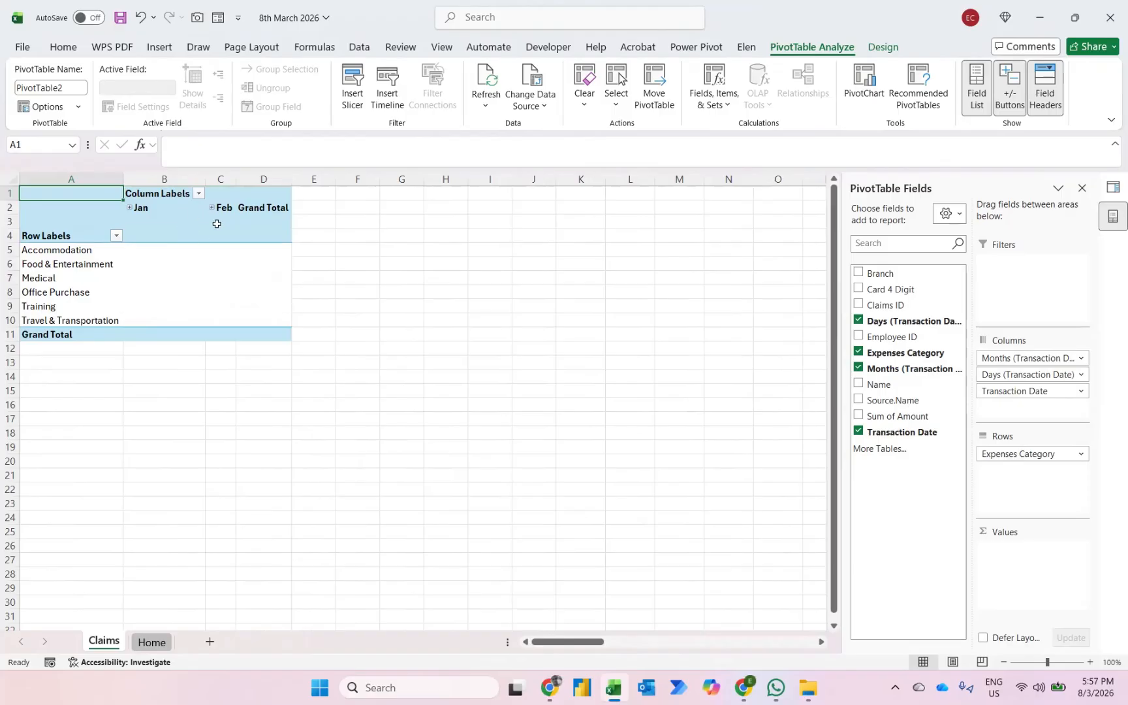
pyautogui.moveTo(1003, 390); pyautogui.dragTo(940, 402)
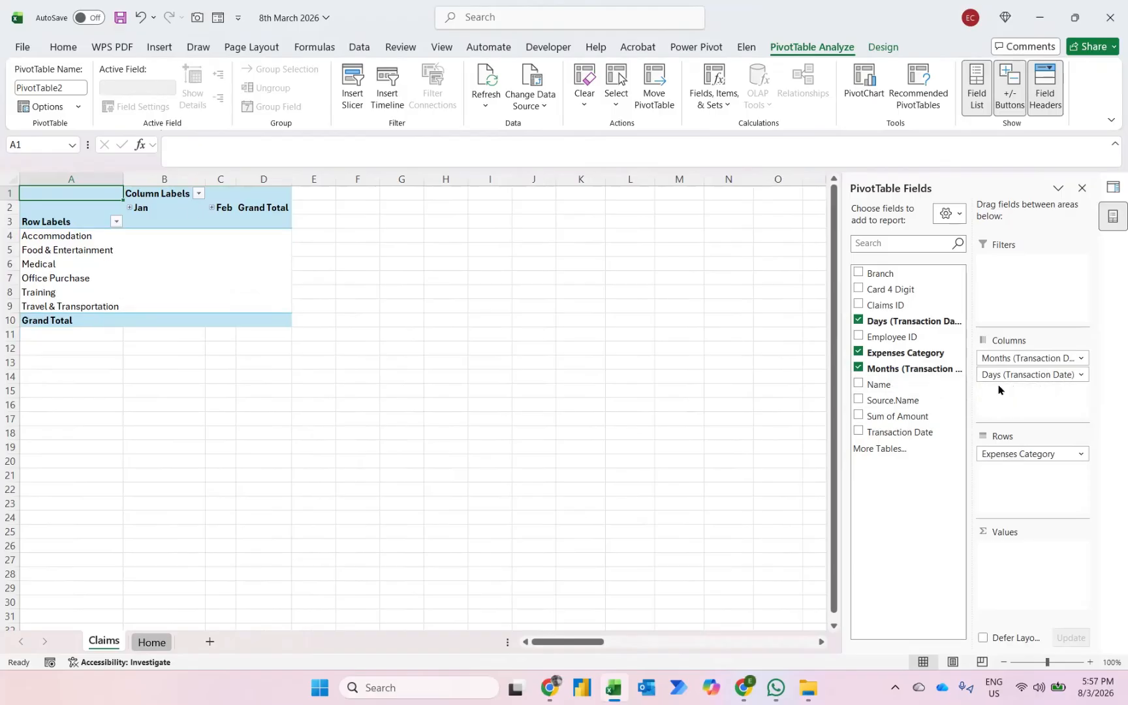
pyautogui.moveTo(1007, 374); pyautogui.dragTo(921, 385)
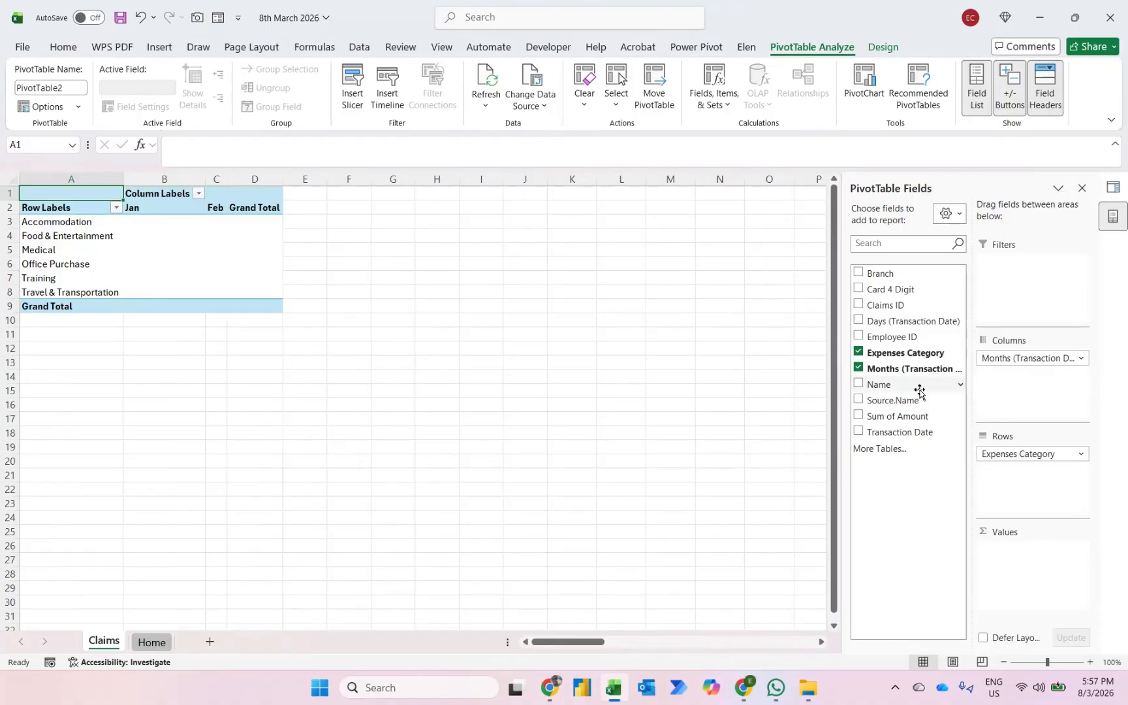
pyautogui.click(858, 415)
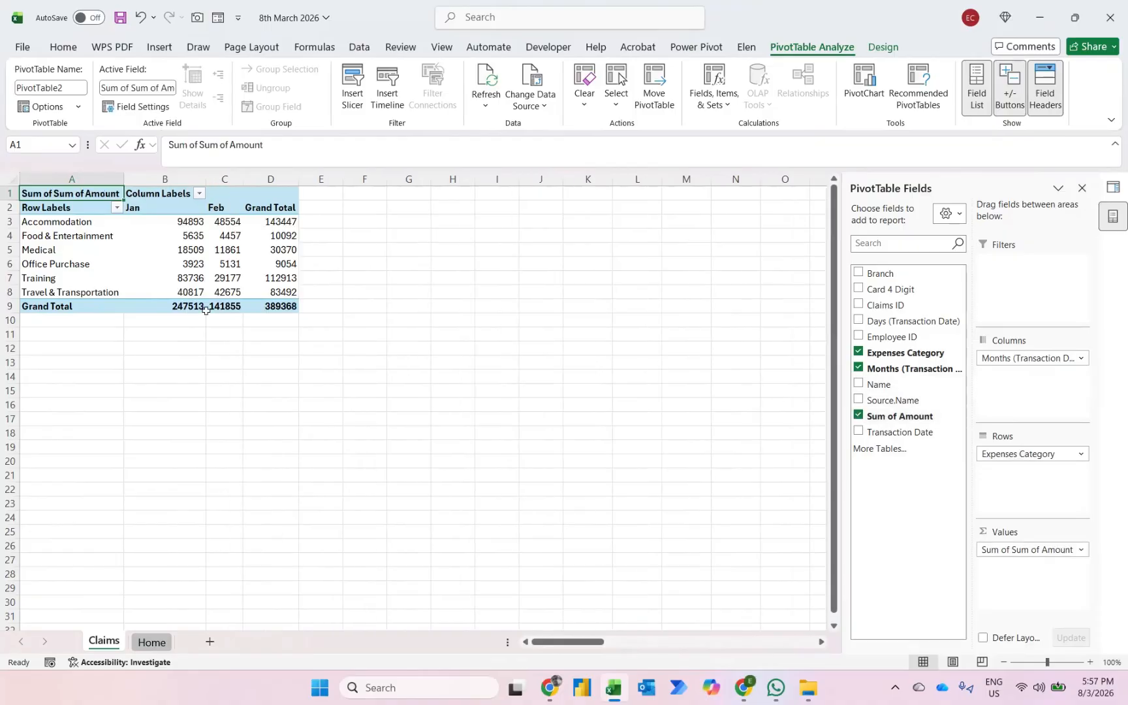
# - Format the pivot table's amount values as Accounting with no currency symbol and 0 decimal places
pyautogui.moveTo(205, 311)
pyautogui.click(181, 220)
pyautogui.rightClick(182, 221)
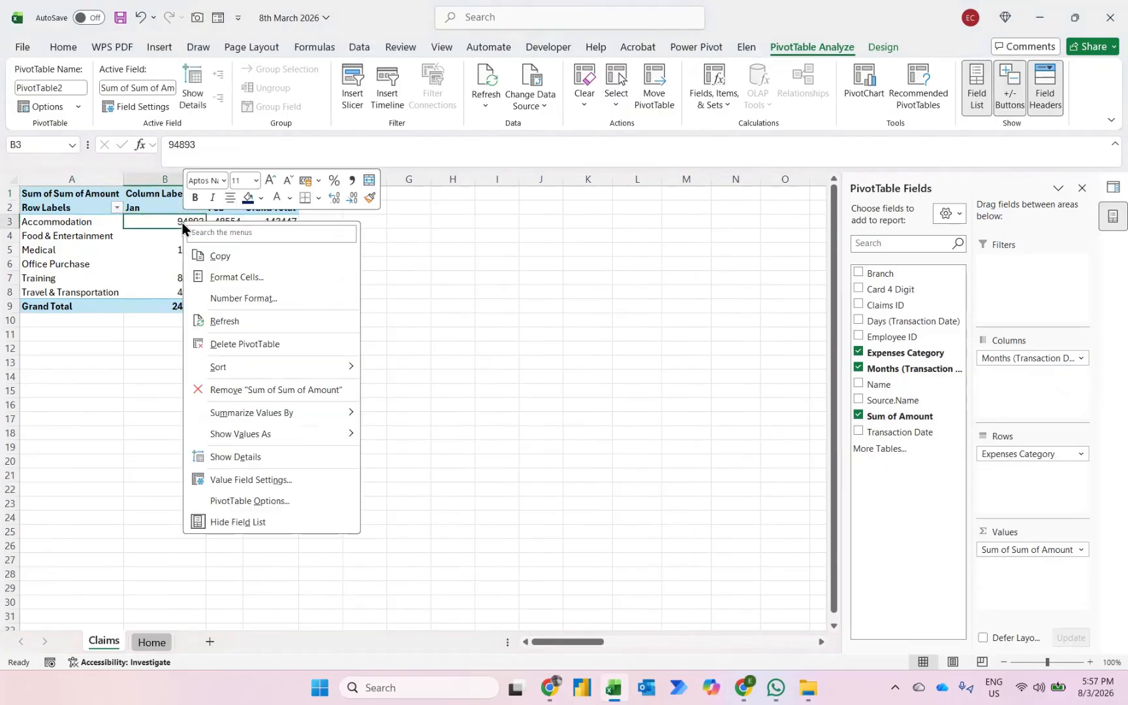
pyautogui.click(245, 299)
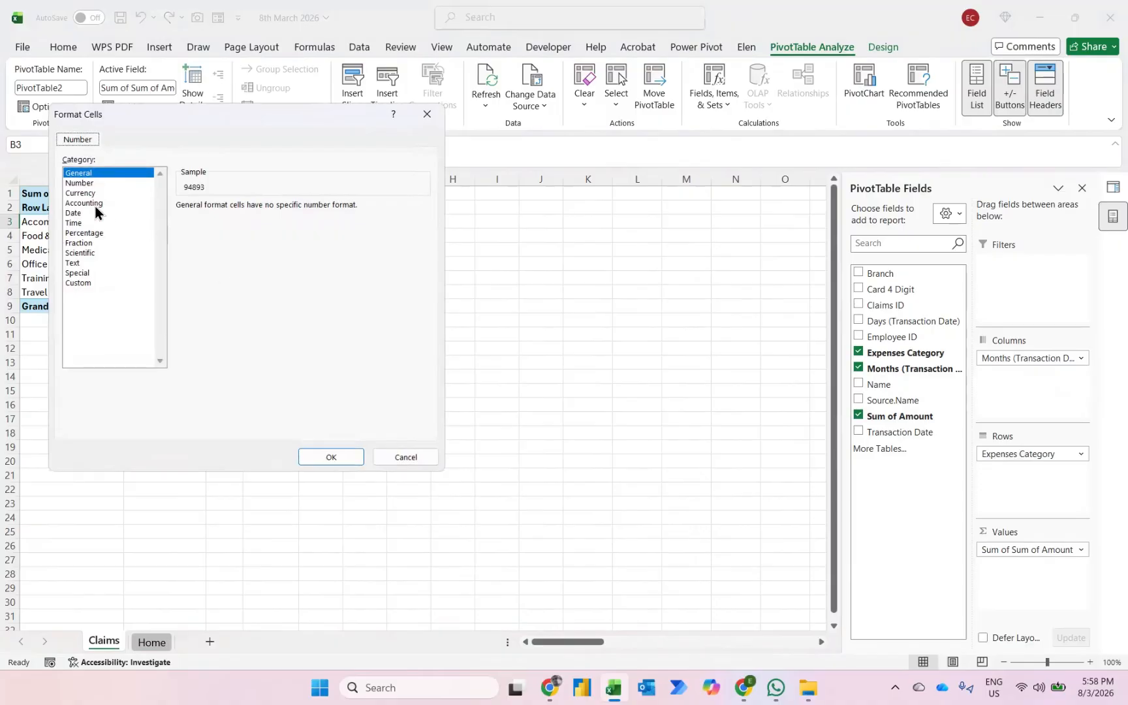
pyautogui.click(94, 206)
pyautogui.click(251, 223)
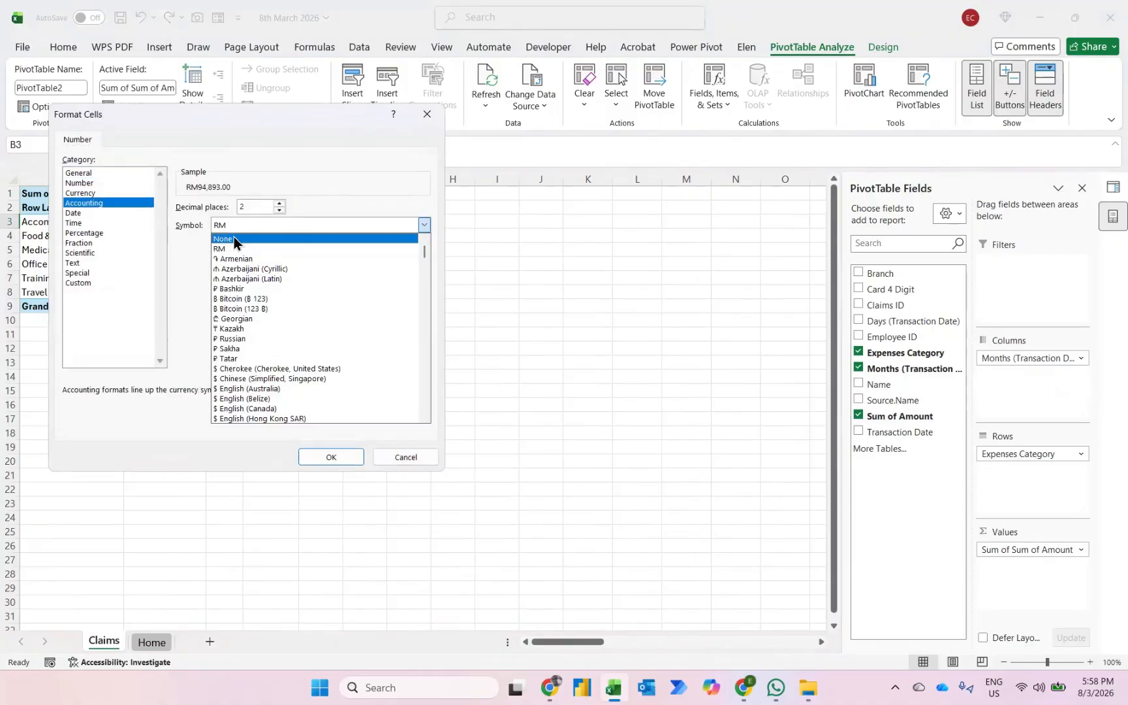
pyautogui.click(234, 239)
pyautogui.click(279, 211)
pyautogui.click(278, 211)
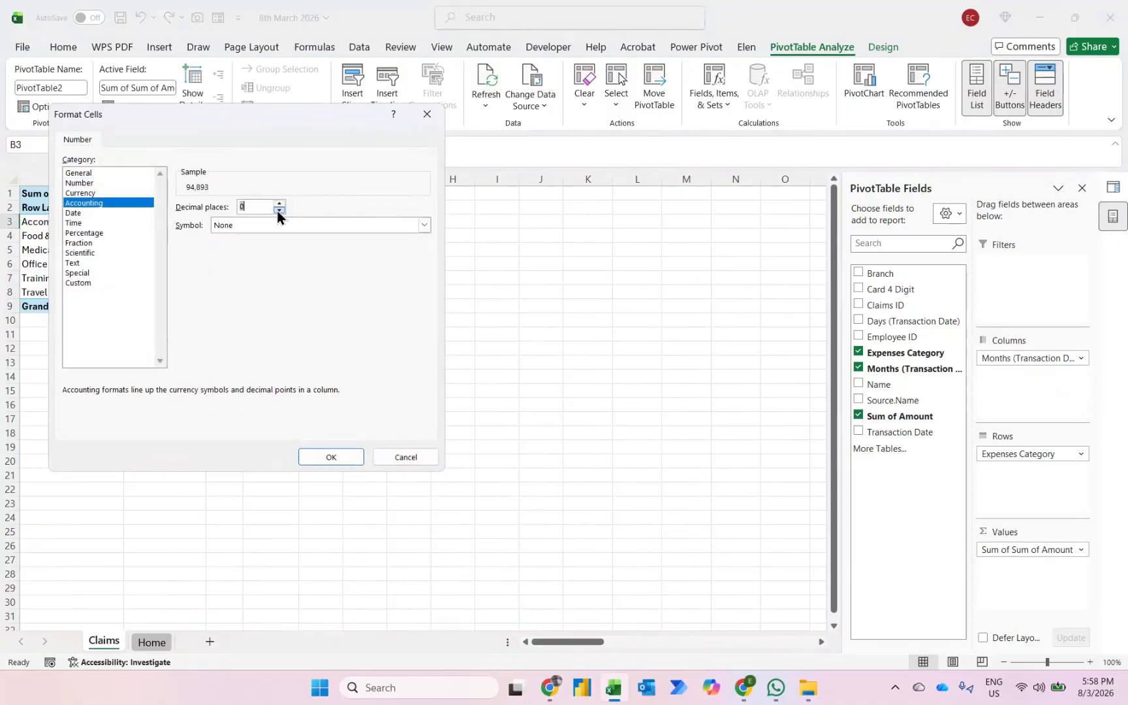
pyautogui.click(328, 457)
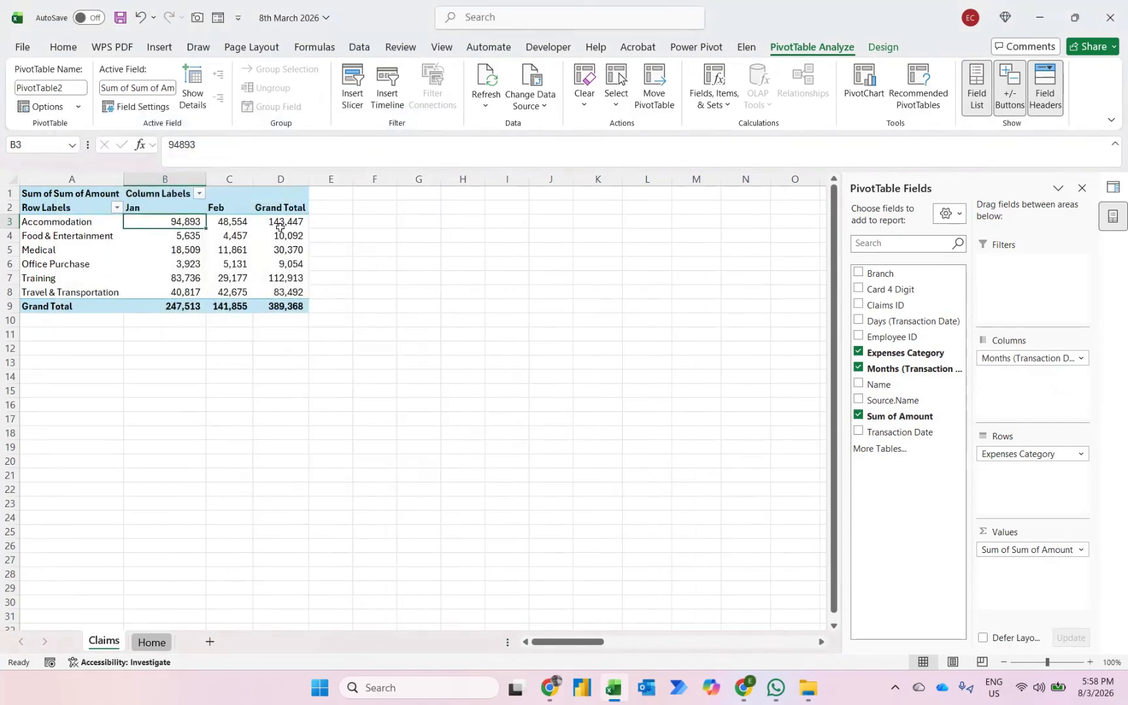
# - Set the pivot table's grand totals to On for Columns Only
pyautogui.click(878, 54)
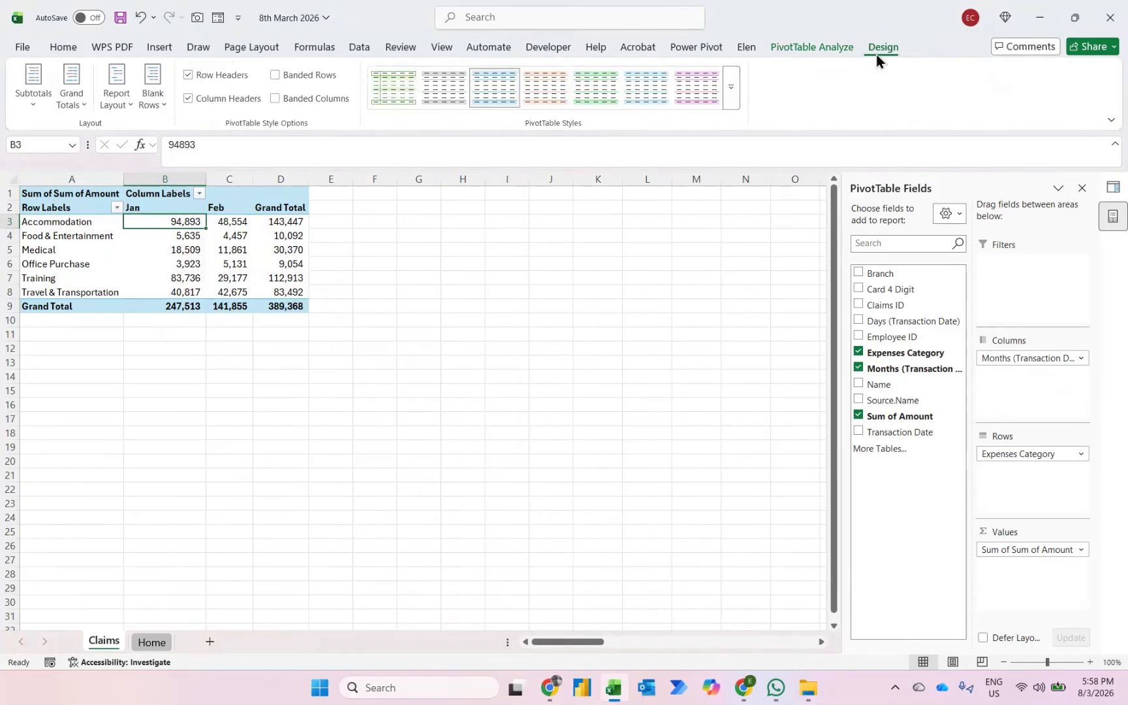
pyautogui.click(62, 102)
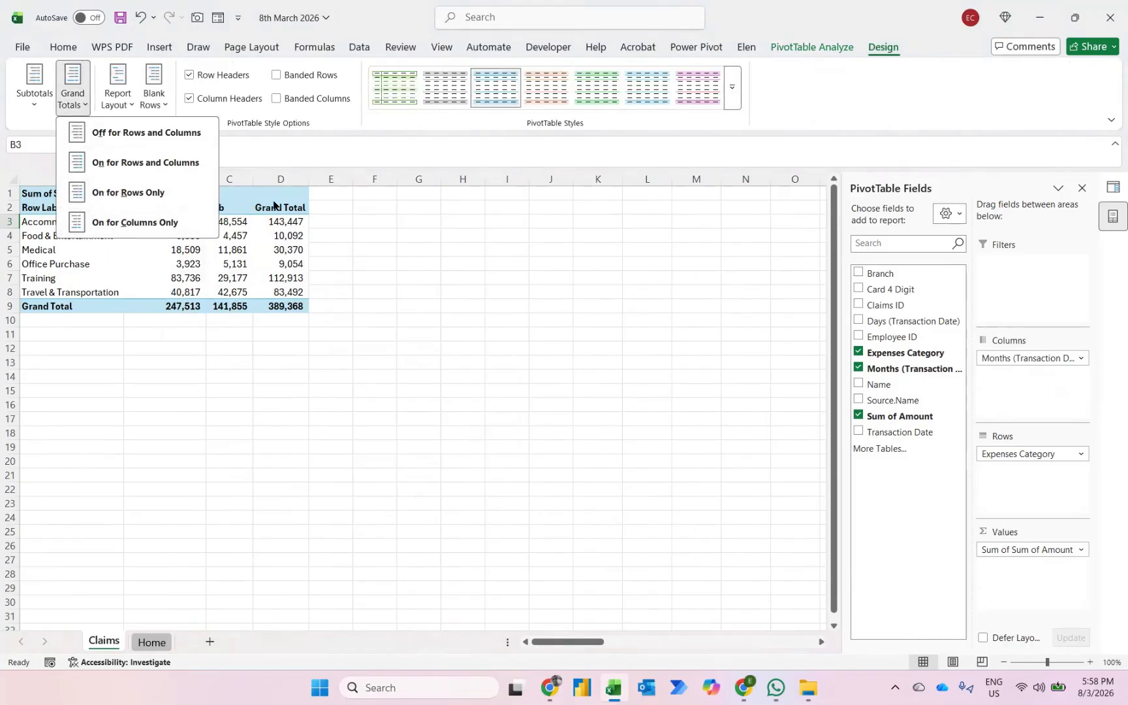
pyautogui.click(155, 217)
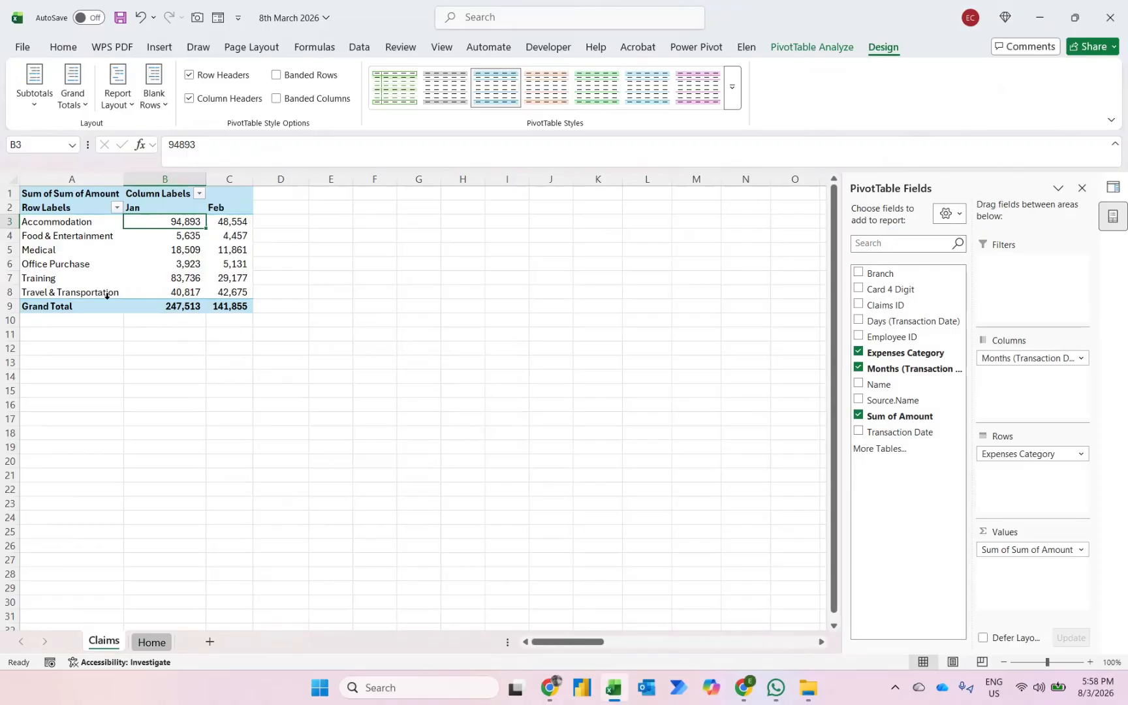
# - Enter the heading "MoM Trending" in cell D2 beside the Feb column
pyautogui.press('Right')
pyautogui.press('Right')
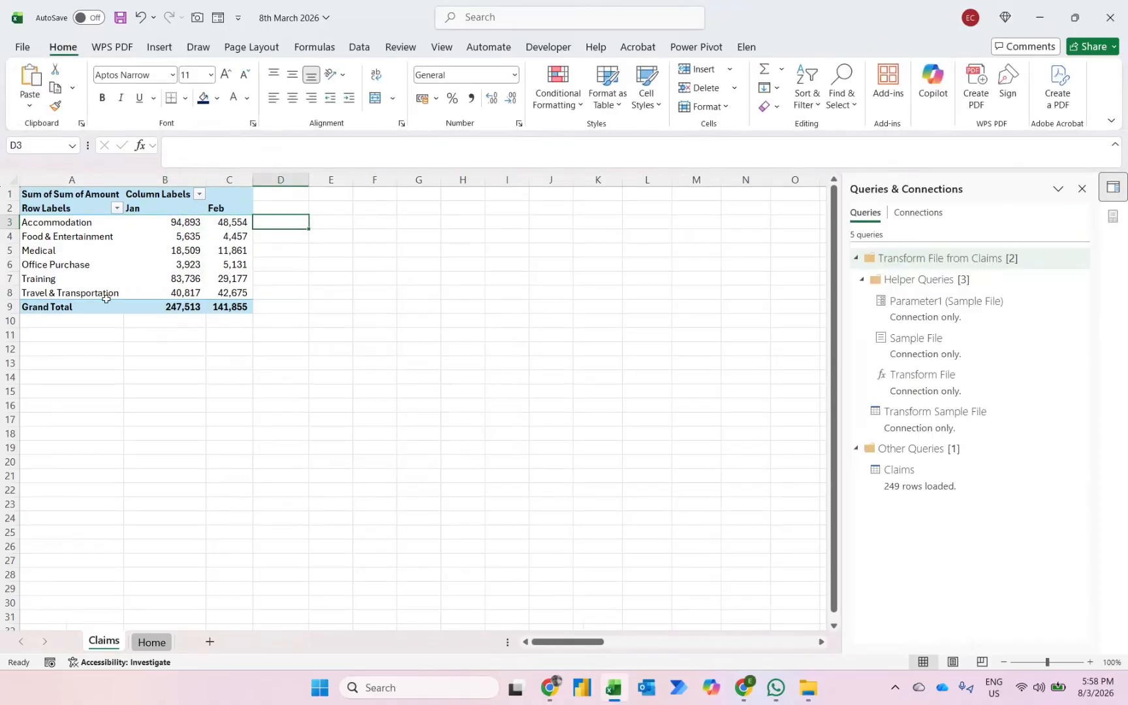
pyautogui.press('Up')
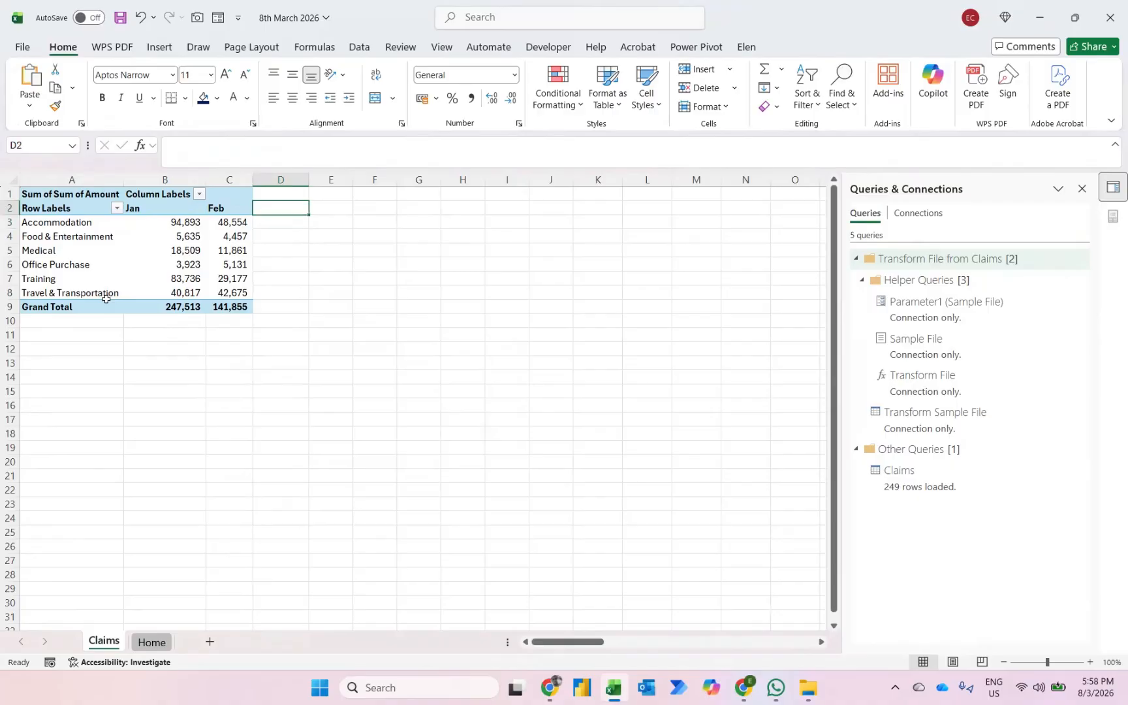
pyautogui.write('MoM Trending')
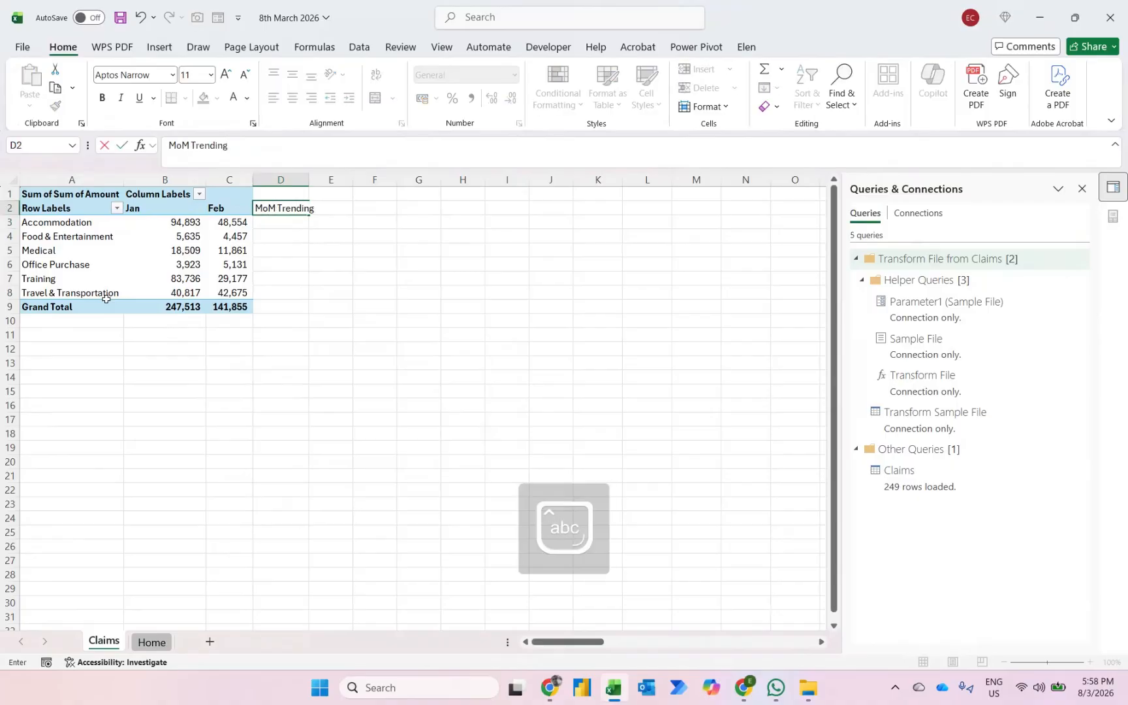
pyautogui.press('Return')
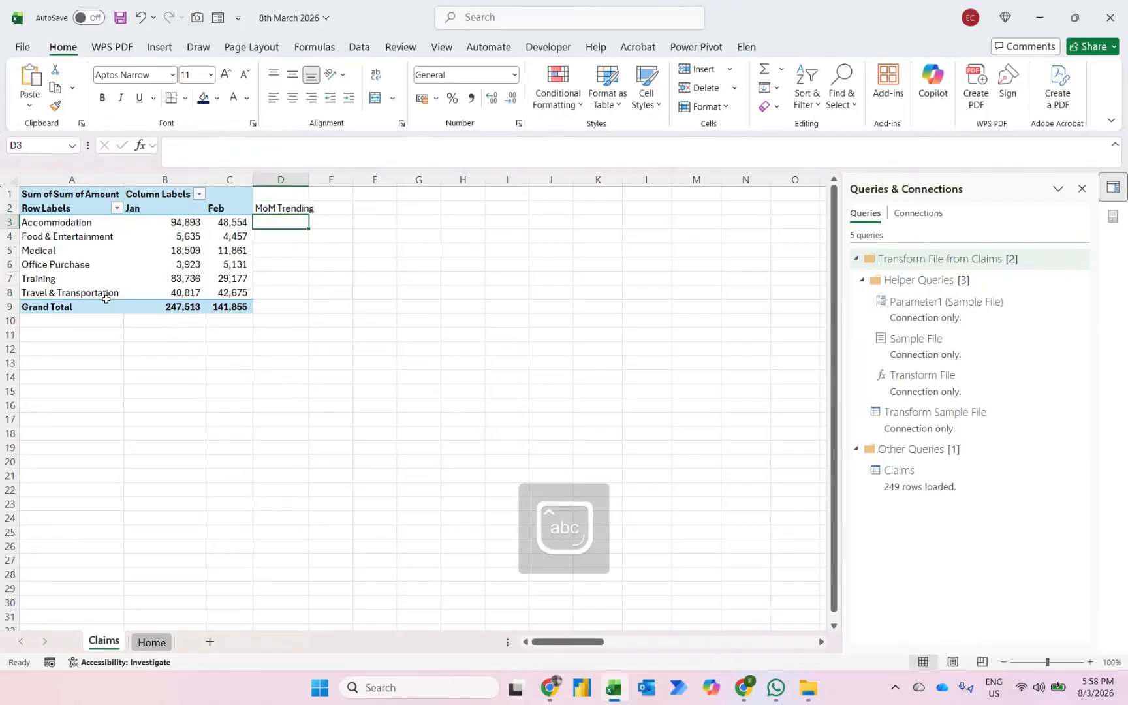
# - Calculate the Accommodation month-on-month difference in cell D3 with the formula =C3-B3
pyautogui.write('=')
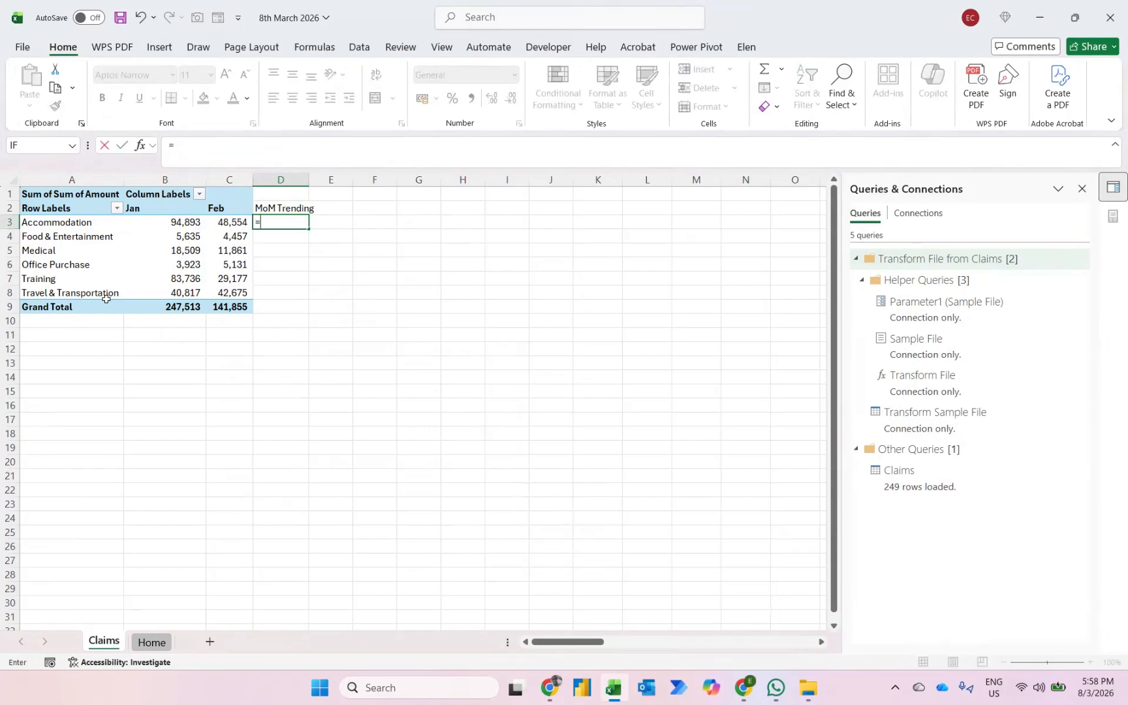
pyautogui.write('c3')
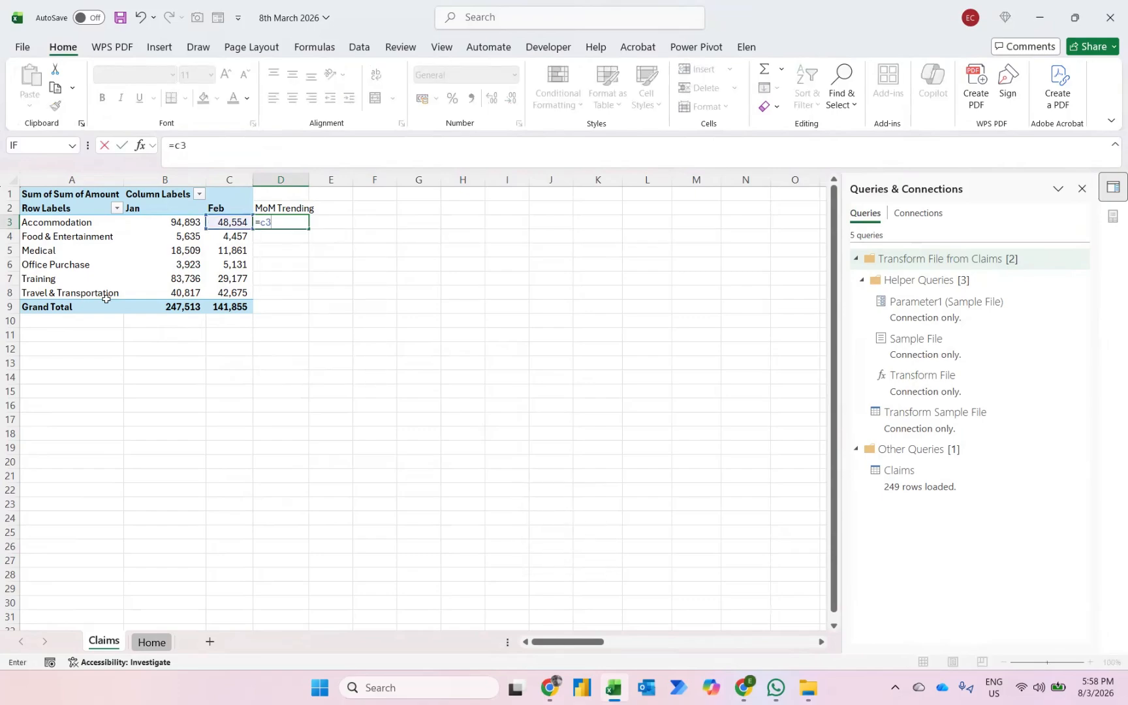
pyautogui.write('-b3')
pyautogui.press('Return')
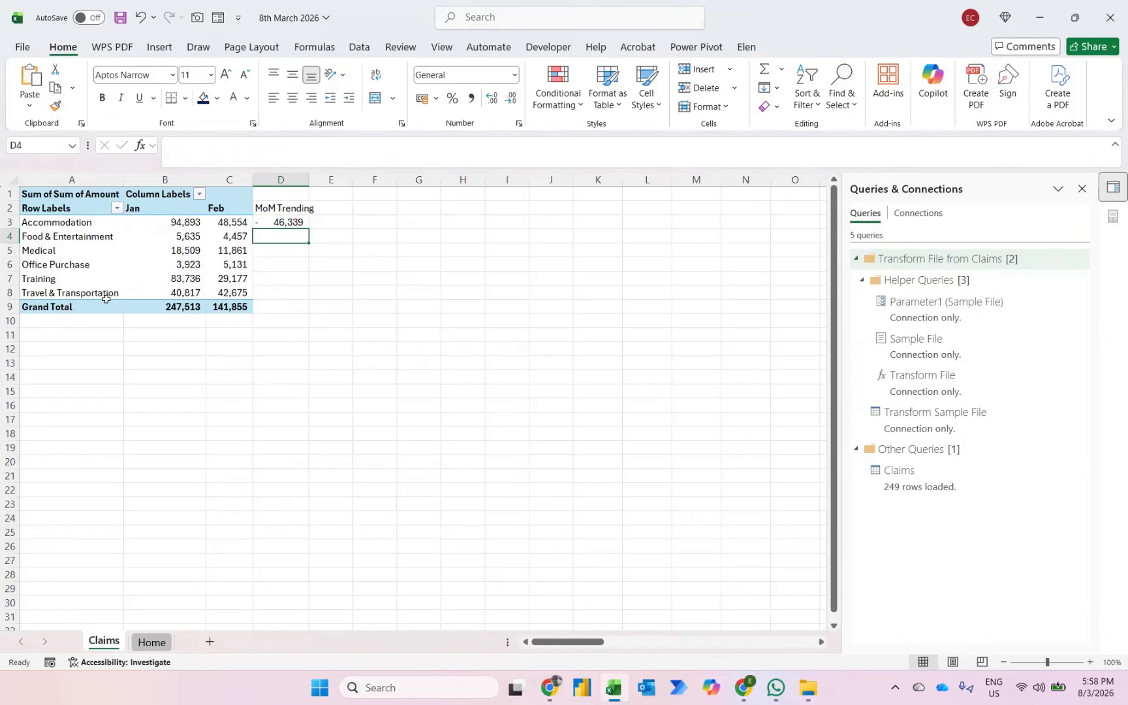
# - Add a Greater Than 0 highlight rule to cell D3, using a preset format other than the default light red fill
pyautogui.press('Up')
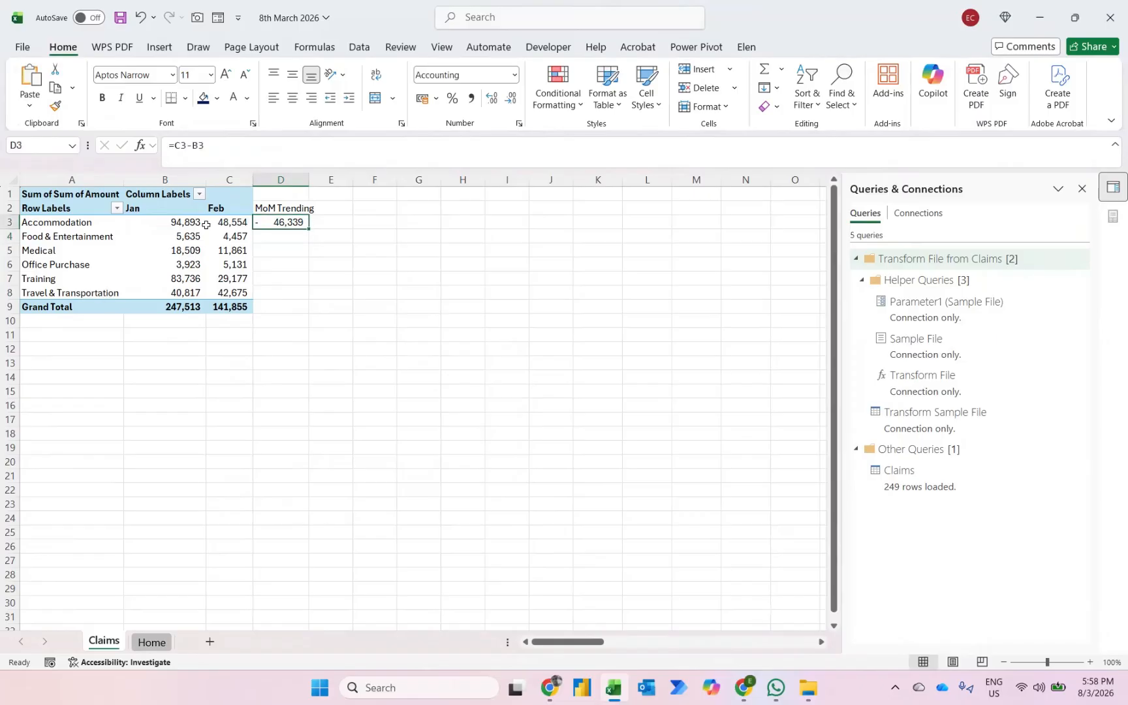
pyautogui.click(563, 101)
pyautogui.moveTo(607, 133)
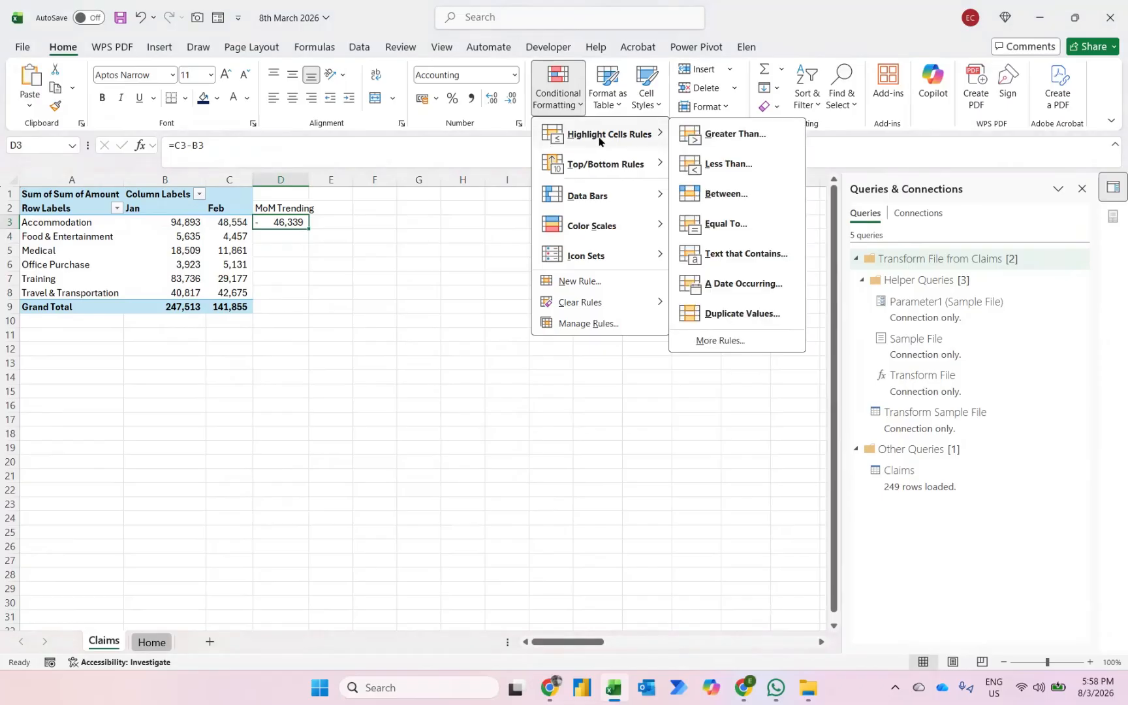
pyautogui.click(720, 139)
pyautogui.write('0')
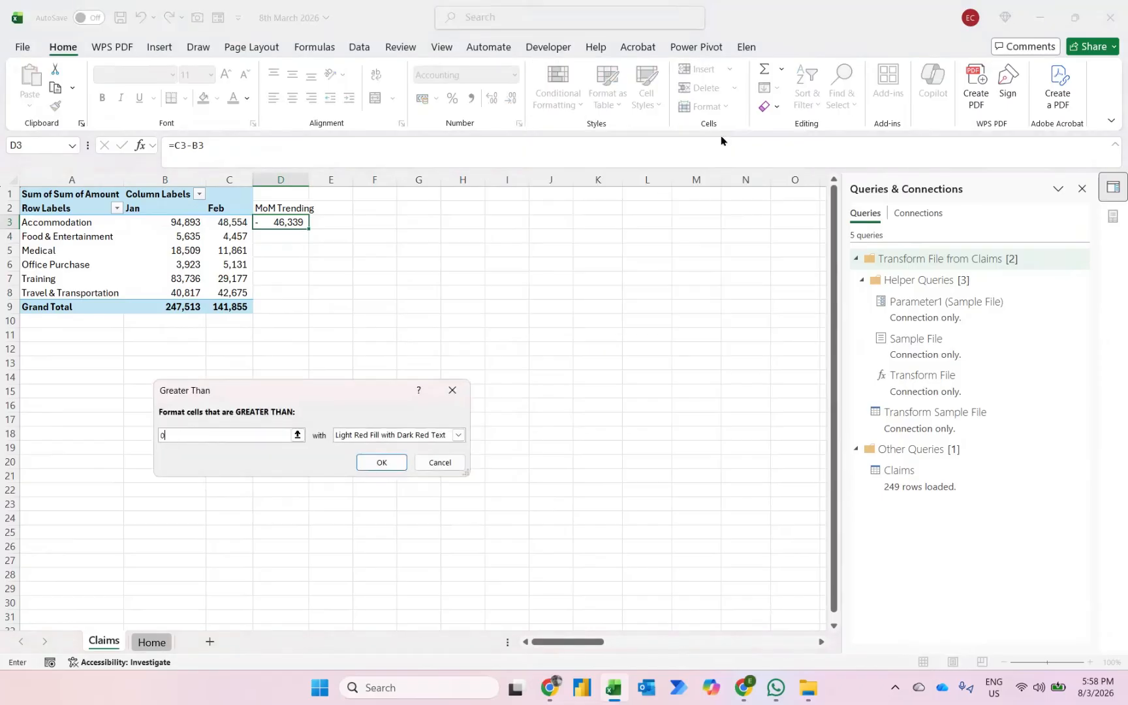
pyautogui.press('Tab')
pyautogui.press('Down')
pyautogui.press('Return')
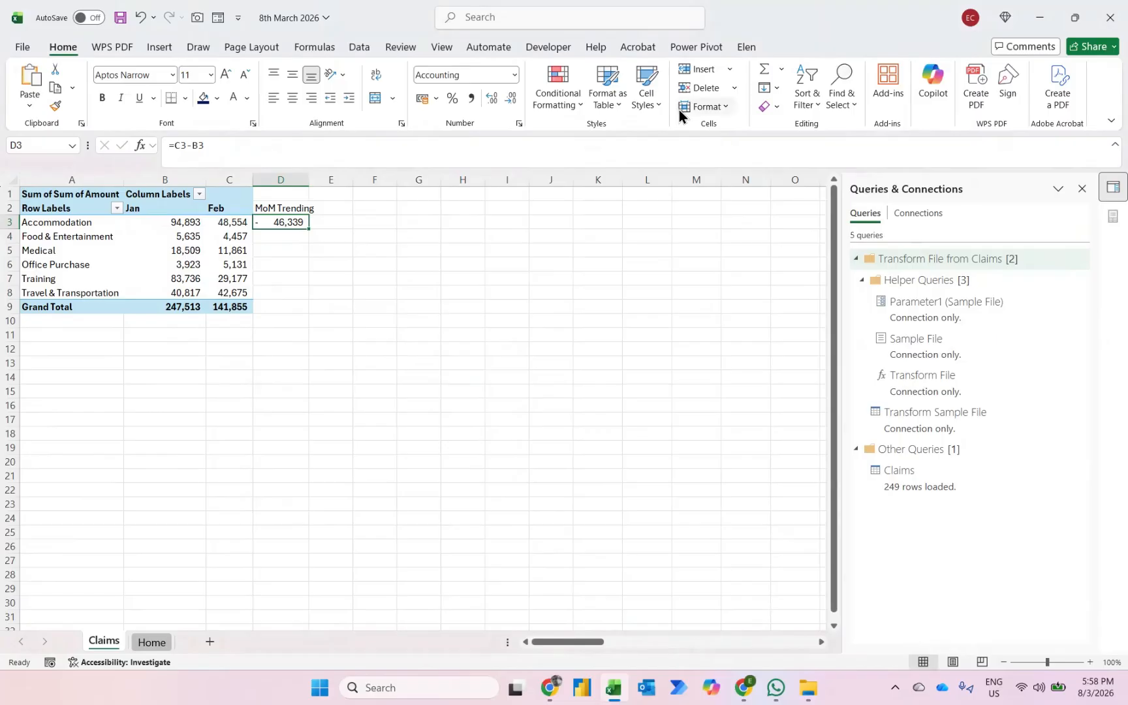
# - Add a Less Than highlight rule to cell D3 using Light Red Fill with Dark Red Text
pyautogui.click(567, 102)
pyautogui.moveTo(595, 129)
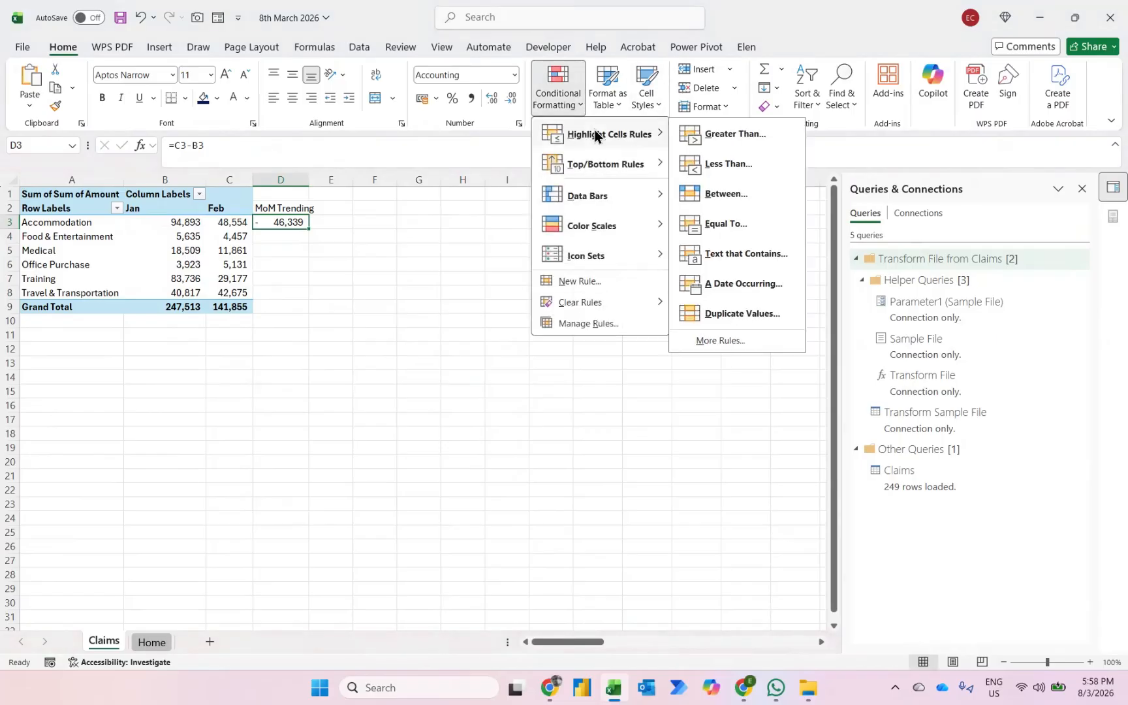
pyautogui.click(714, 161)
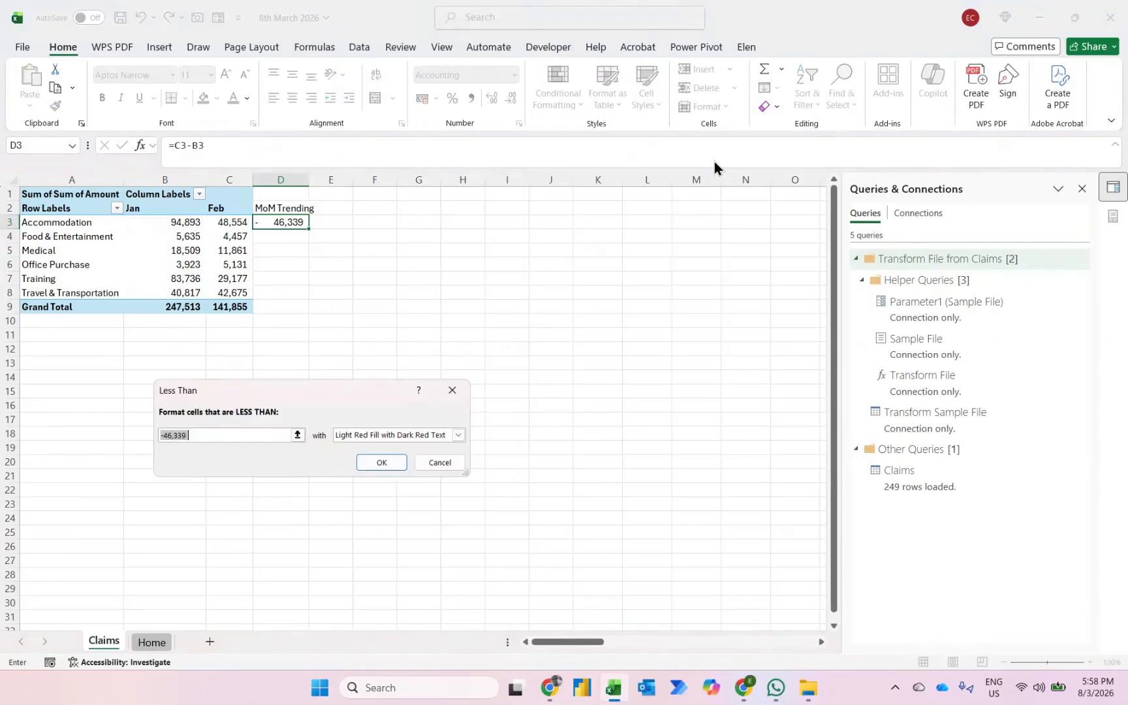
pyautogui.press('Return')
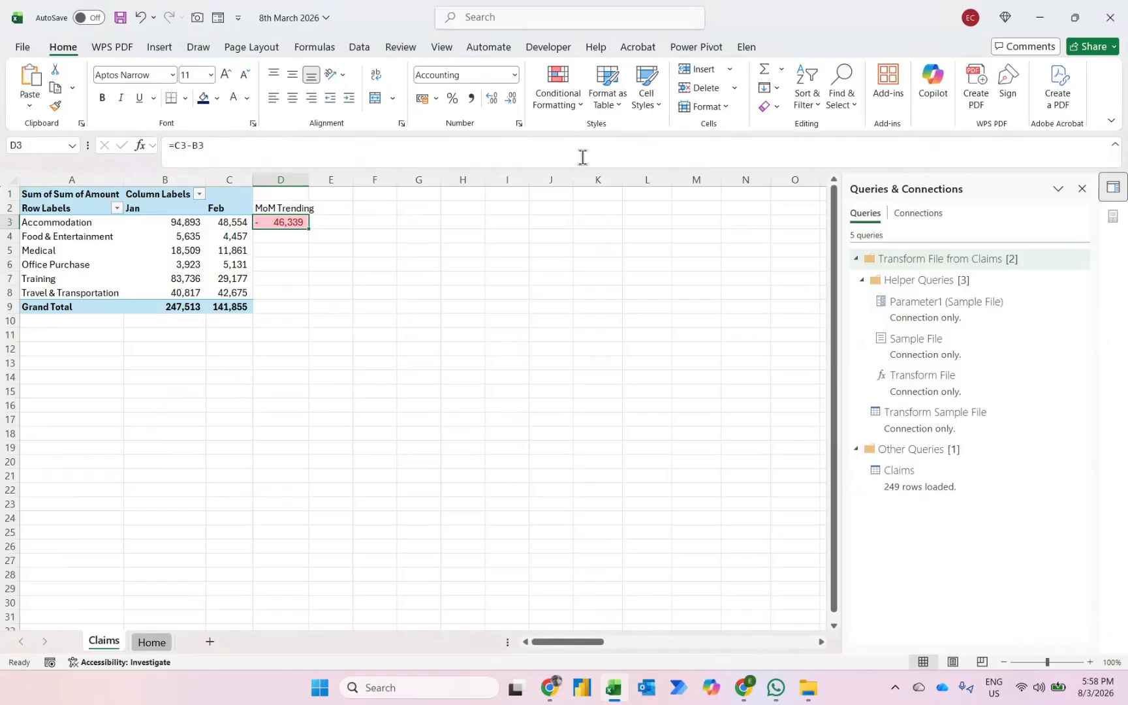
# - Create a custom icon set rule for cell D3 with a green up arrow, a yellow dash and a red down arrow
pyautogui.click(574, 111)
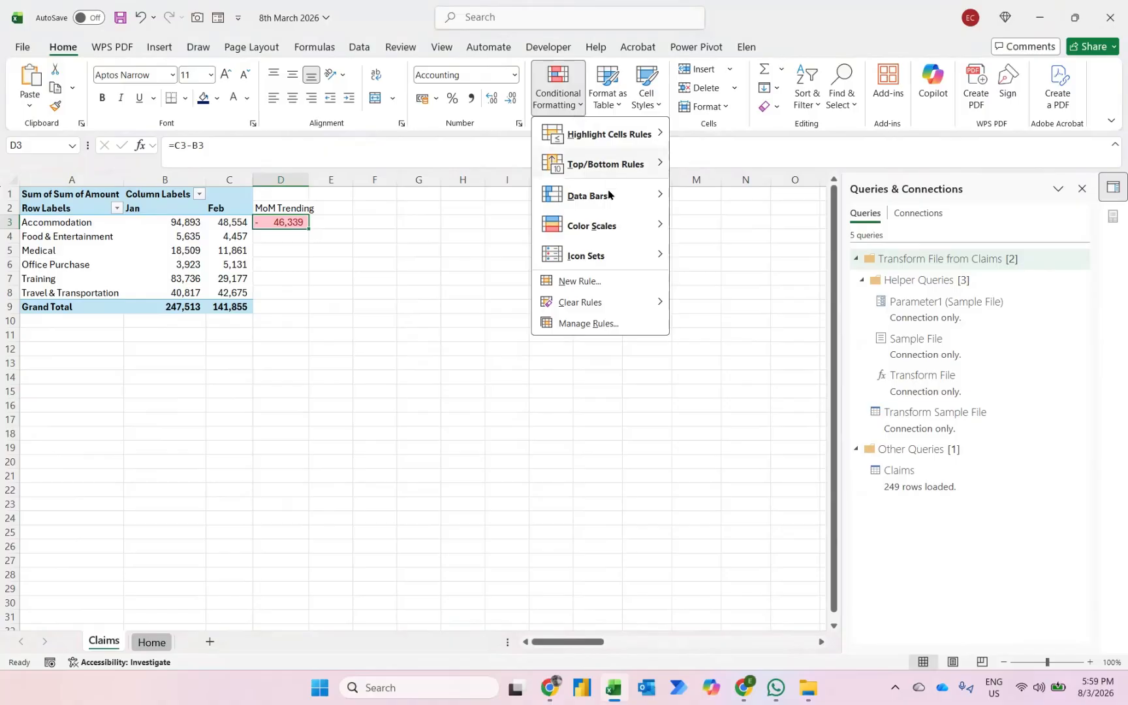
pyautogui.moveTo(606, 256)
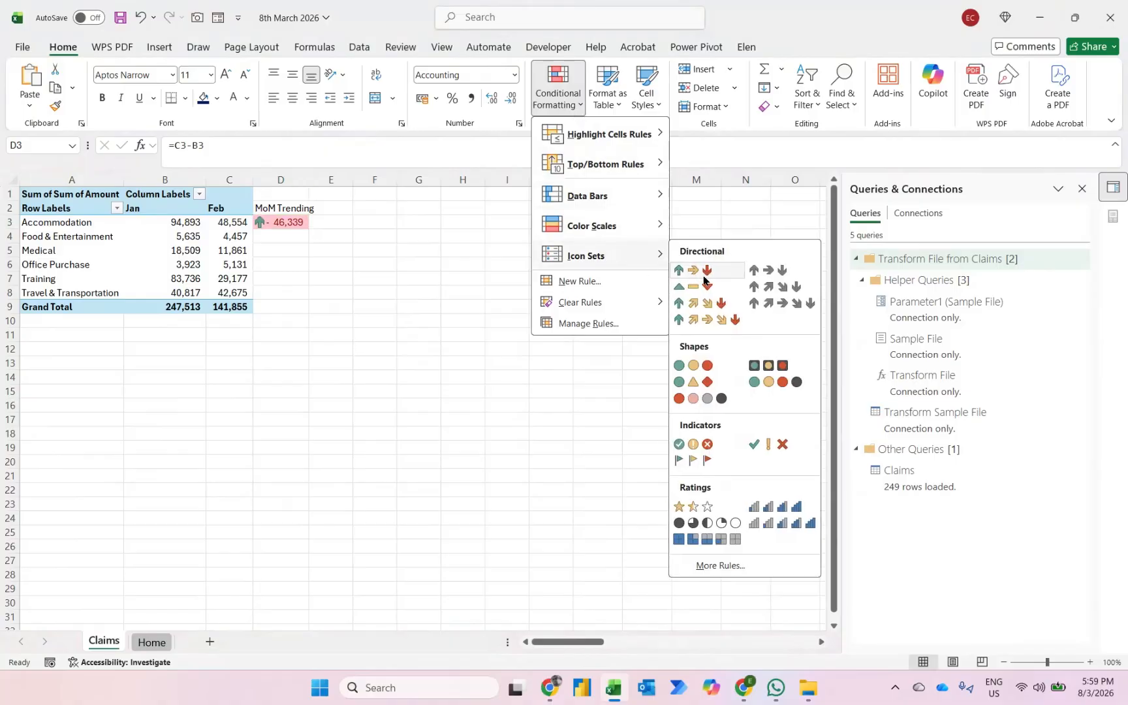
pyautogui.click(720, 565)
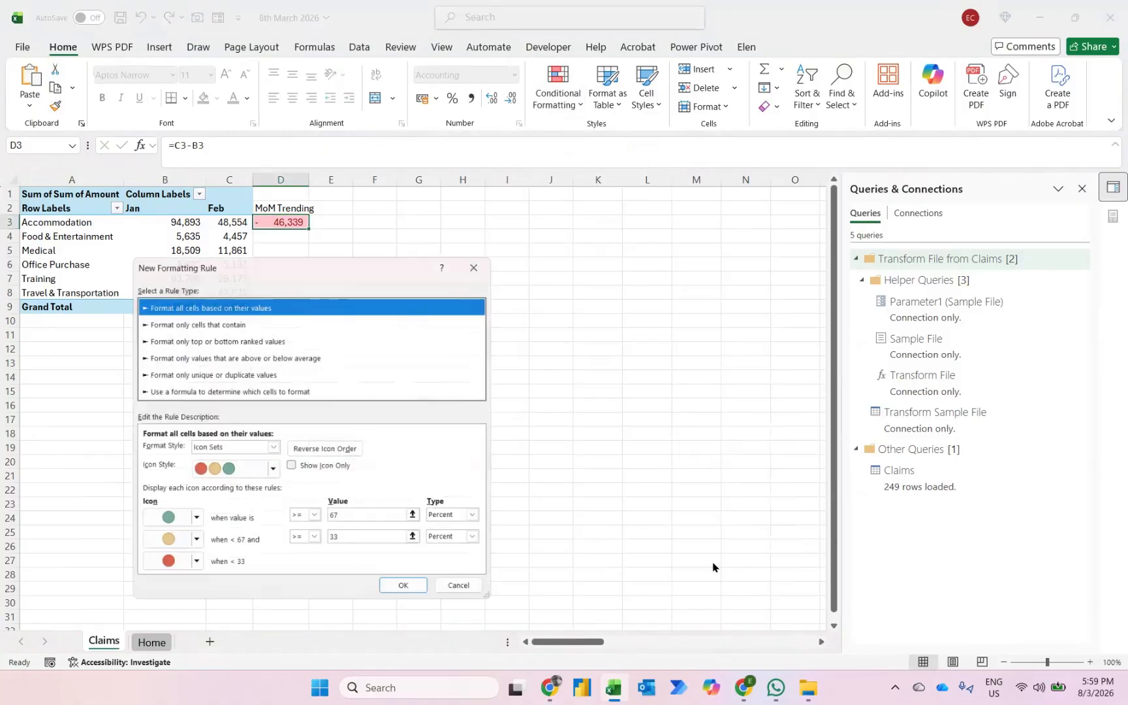
pyautogui.click(189, 522)
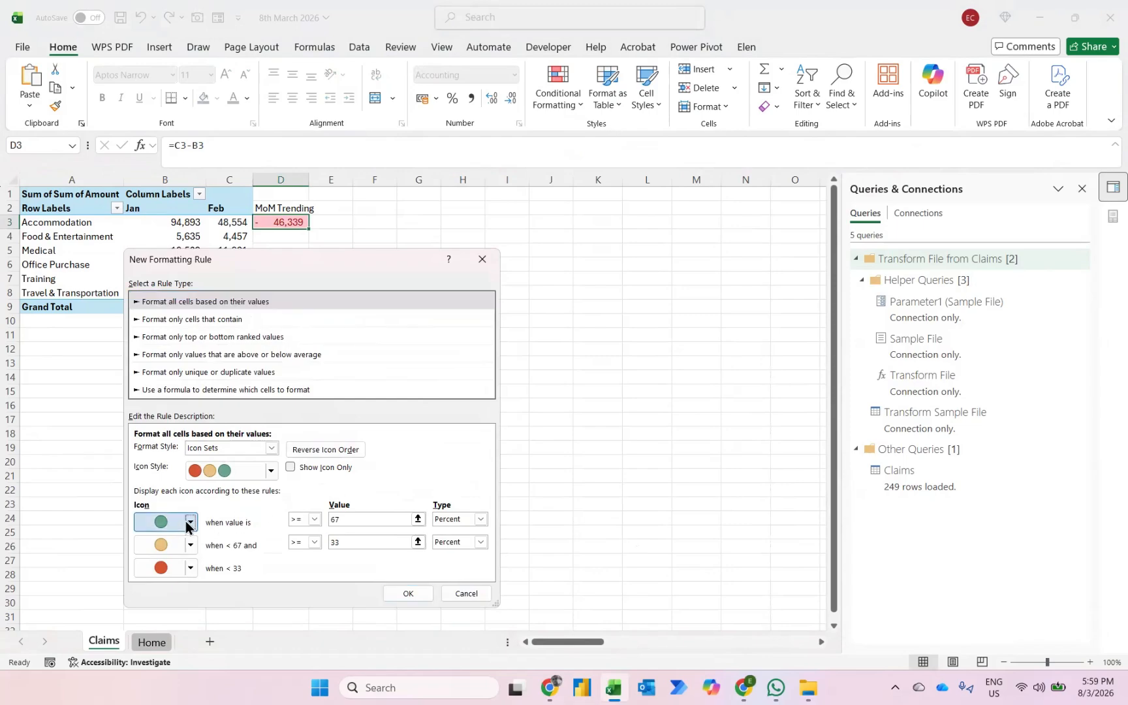
pyautogui.click(145, 561)
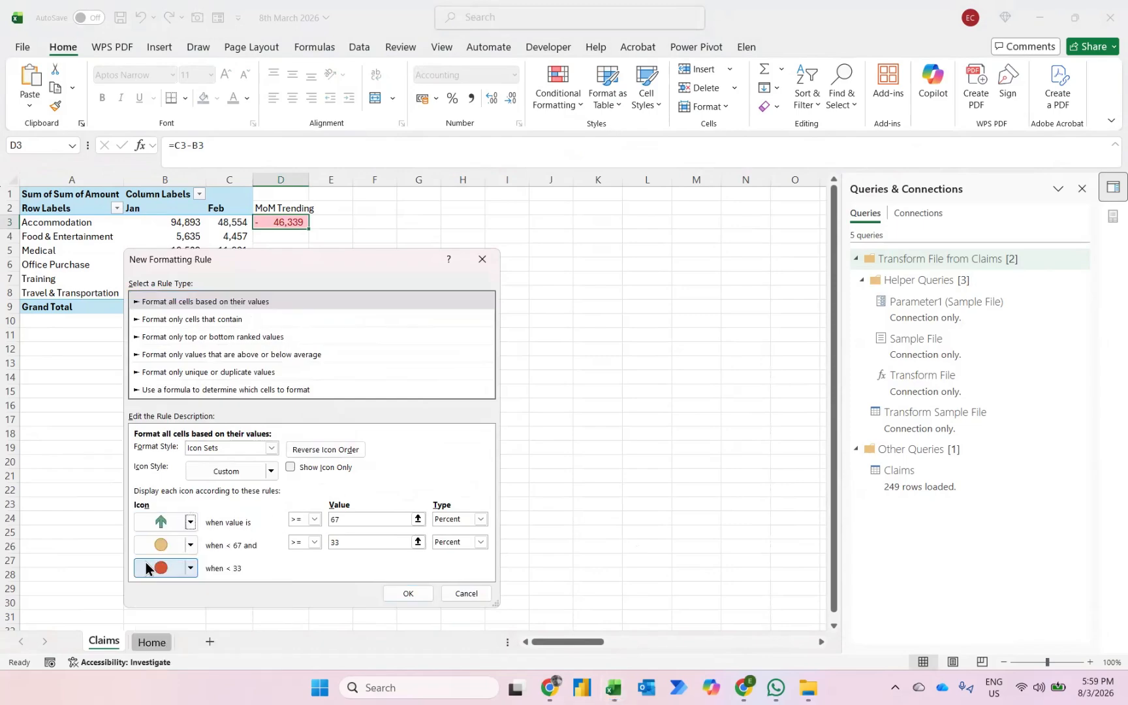
pyautogui.click(190, 545)
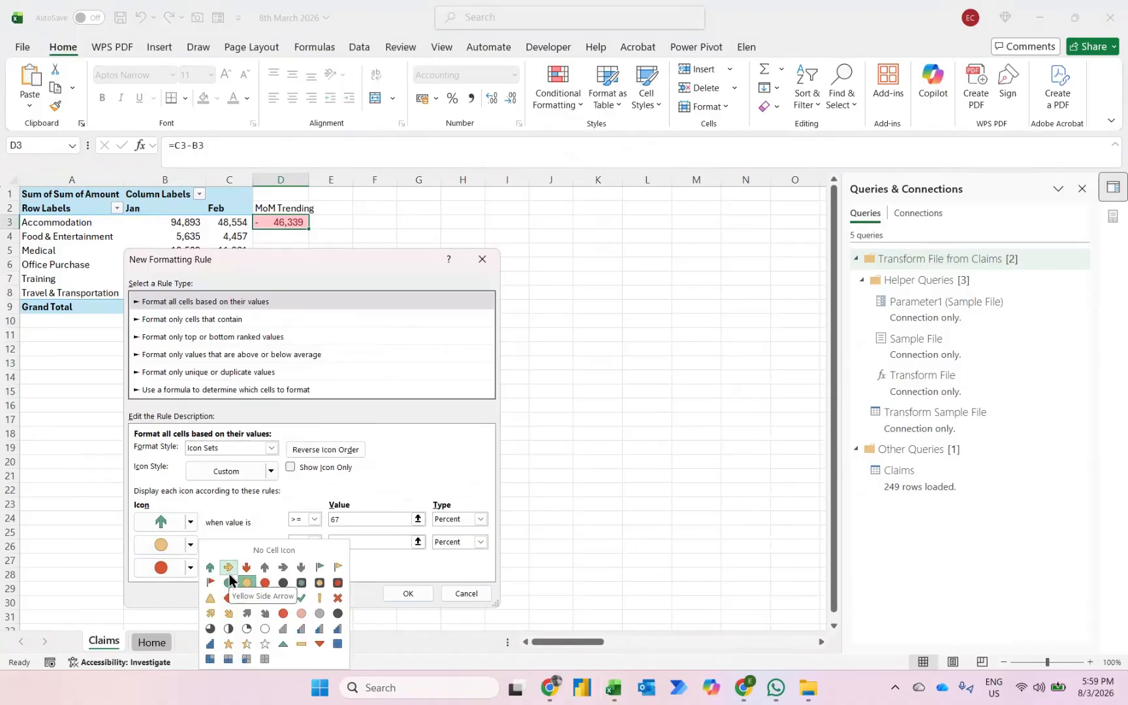
pyautogui.click(299, 645)
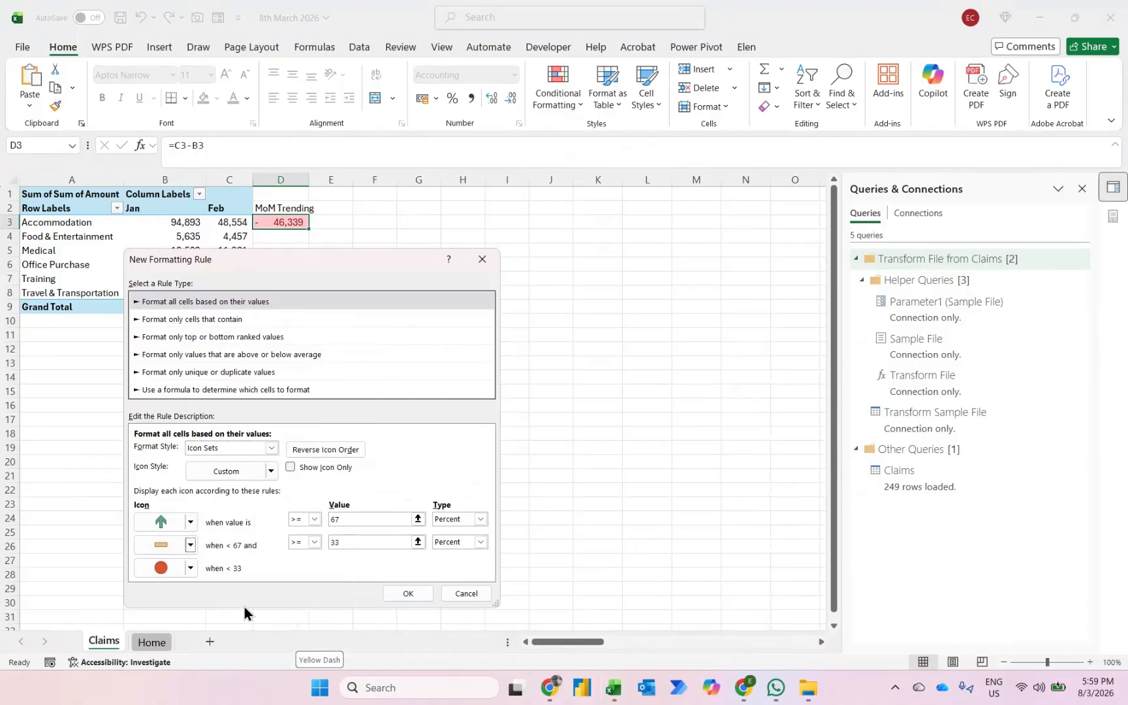
pyautogui.click(190, 567)
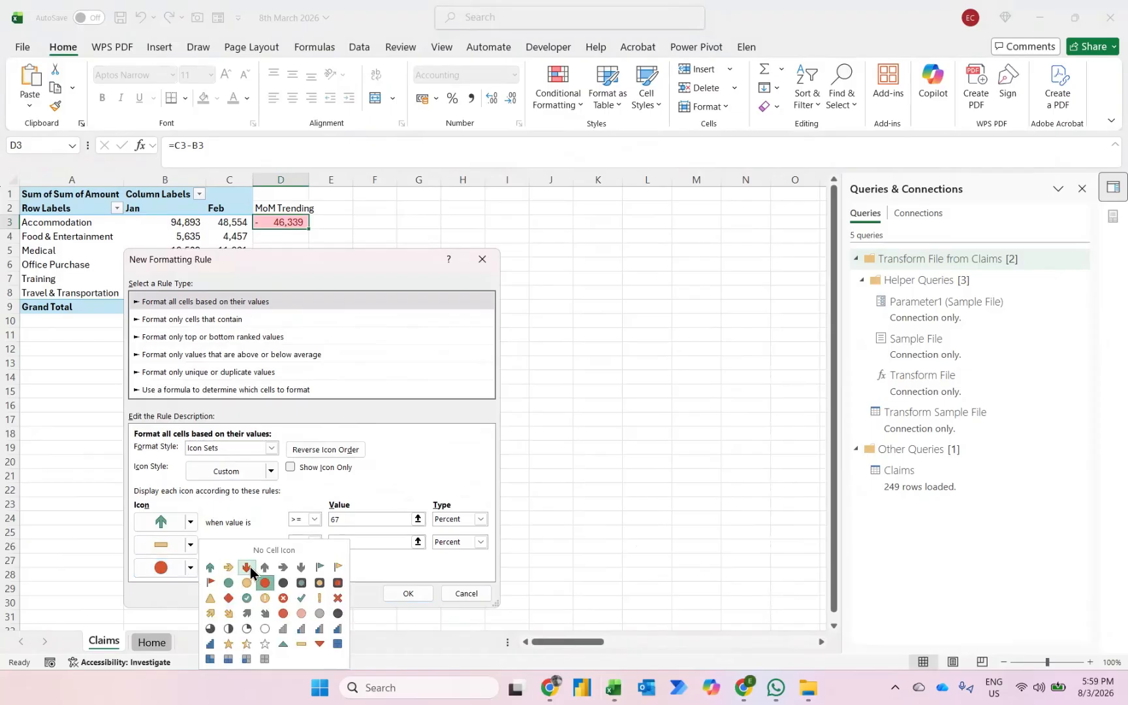
pyautogui.click(250, 566)
# - Set both icon thresholds to type Number with value 0, using > for the green arrow and >= for the yellow dash, and apply the rule
pyautogui.click(480, 519)
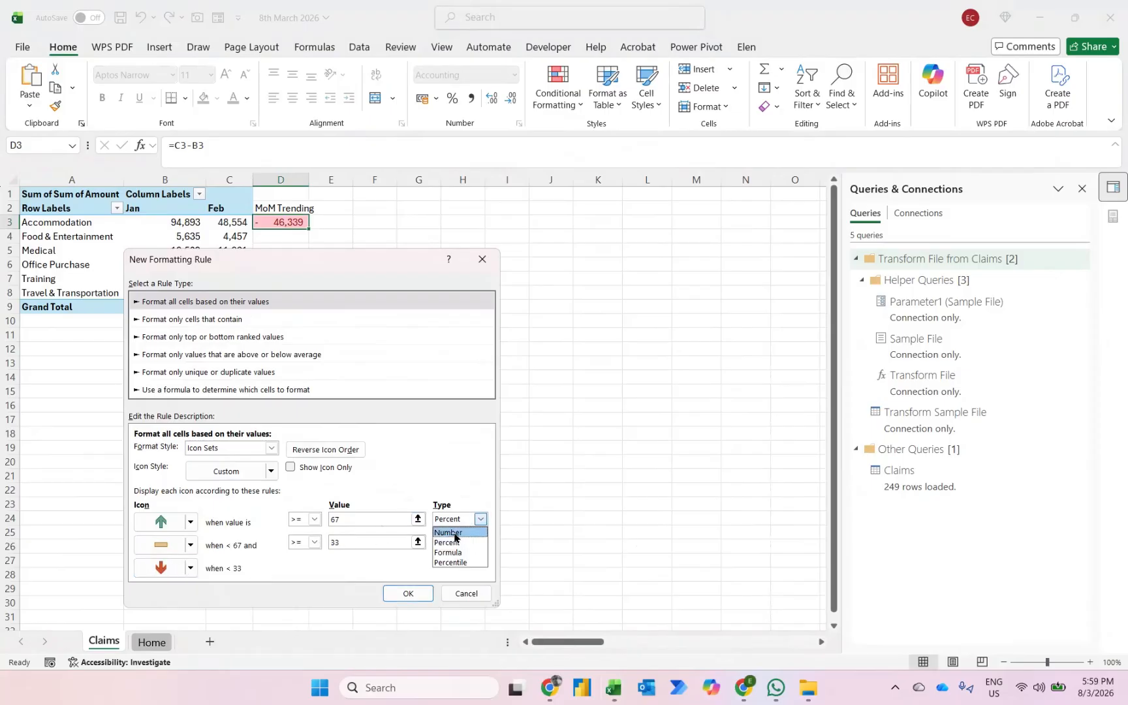
pyautogui.click(455, 532)
pyautogui.click(443, 541)
pyautogui.click(443, 556)
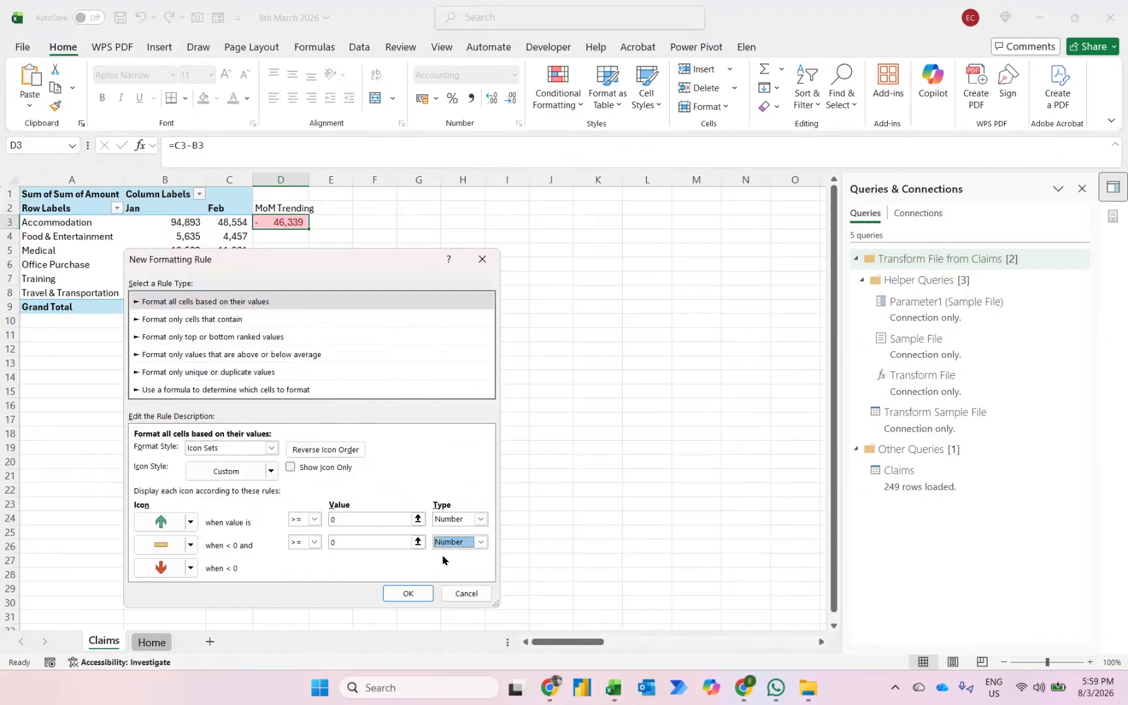
pyautogui.click(312, 520)
pyautogui.click(296, 542)
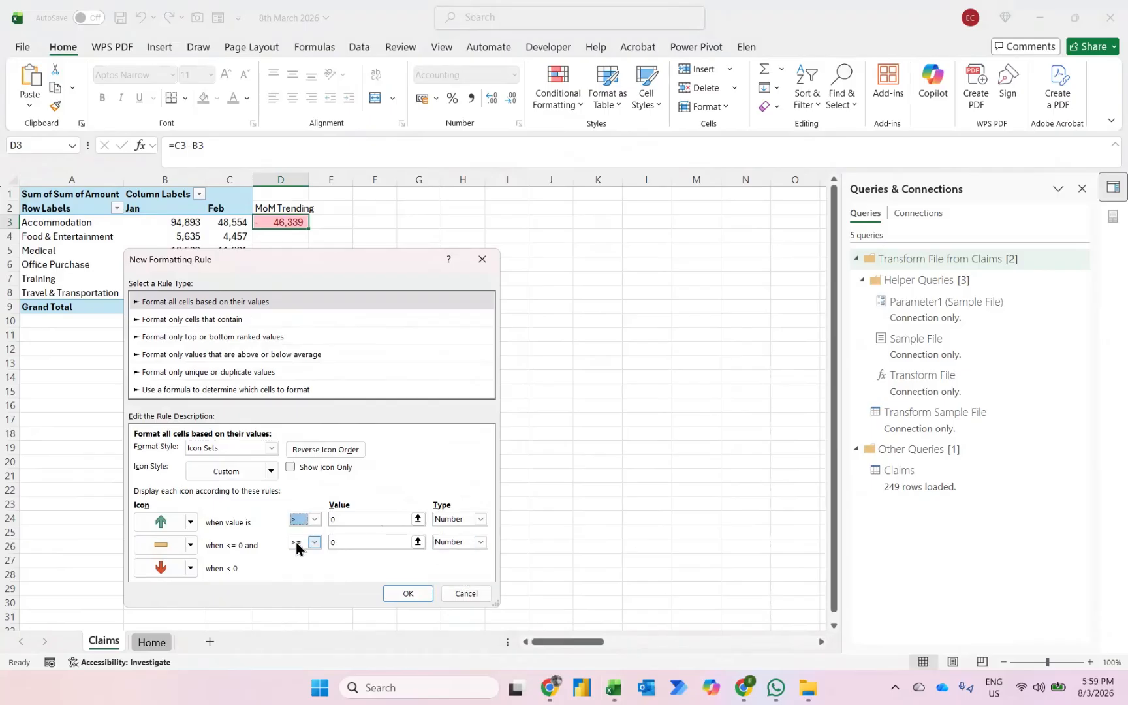
pyautogui.click(405, 594)
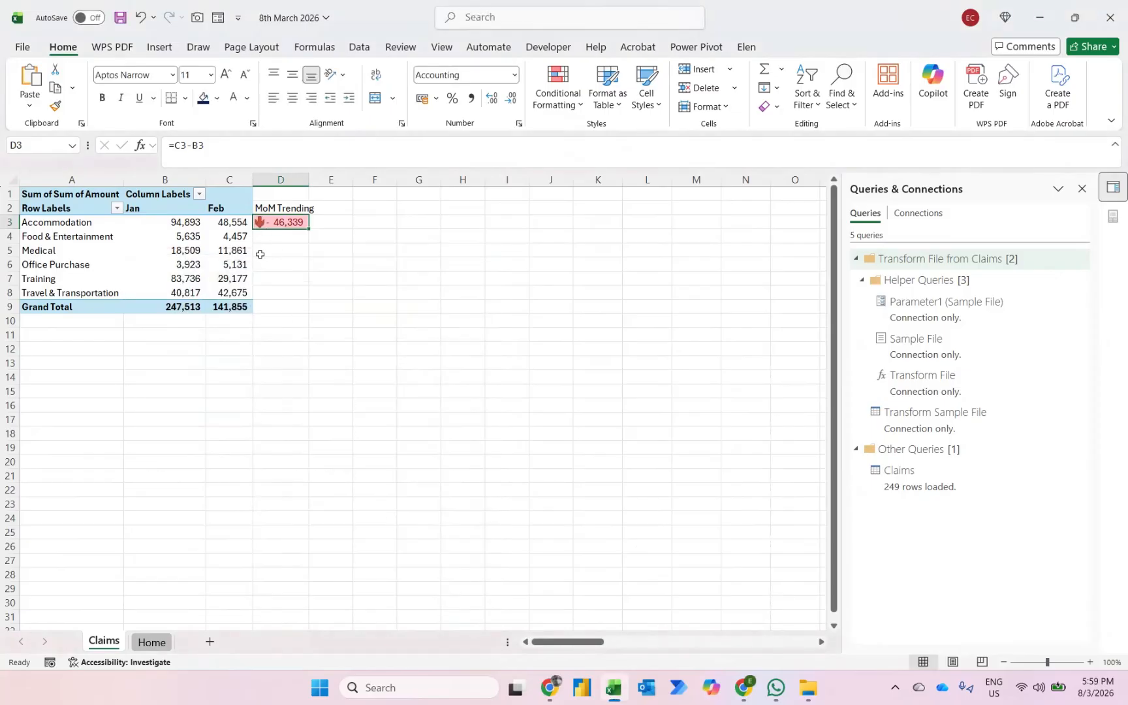
pyautogui.press('Right')
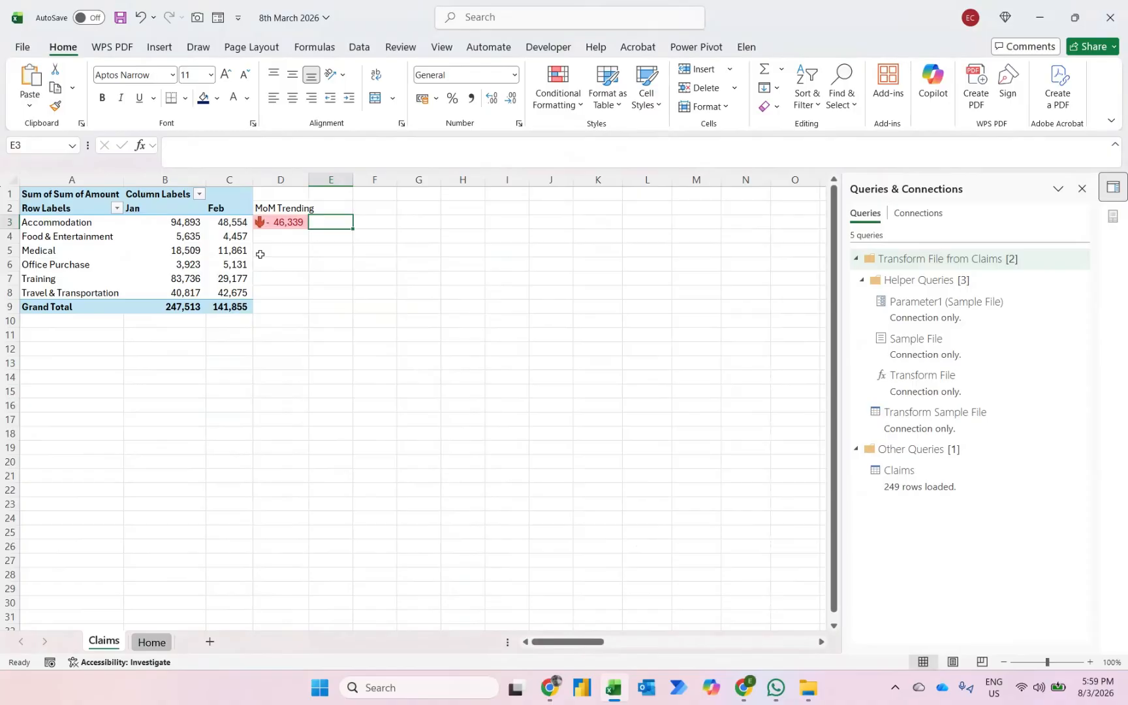
# - Copy the MoM Trending header into cell E2 and change it to "MoM Trending (%)"
pyautogui.press('Up')
pyautogui.press('Left')
pyautogui.press('Right')
pyautogui.hotkey('ctrl', 'r')
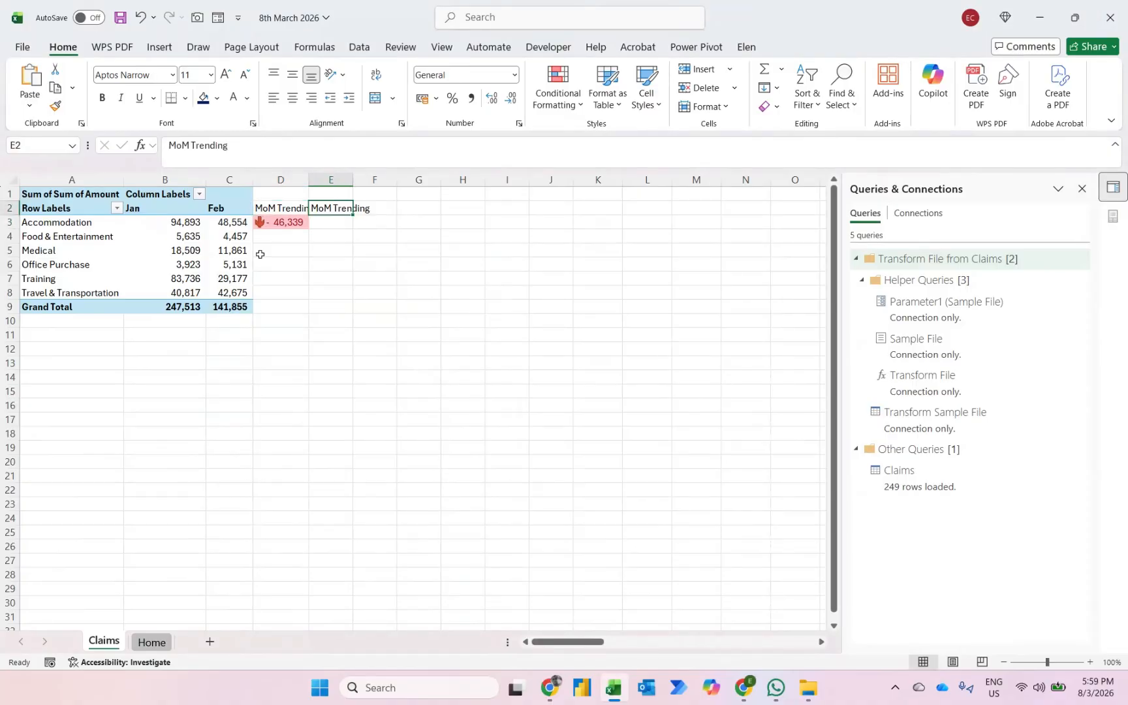
pyautogui.press('F2')
pyautogui.write('(')
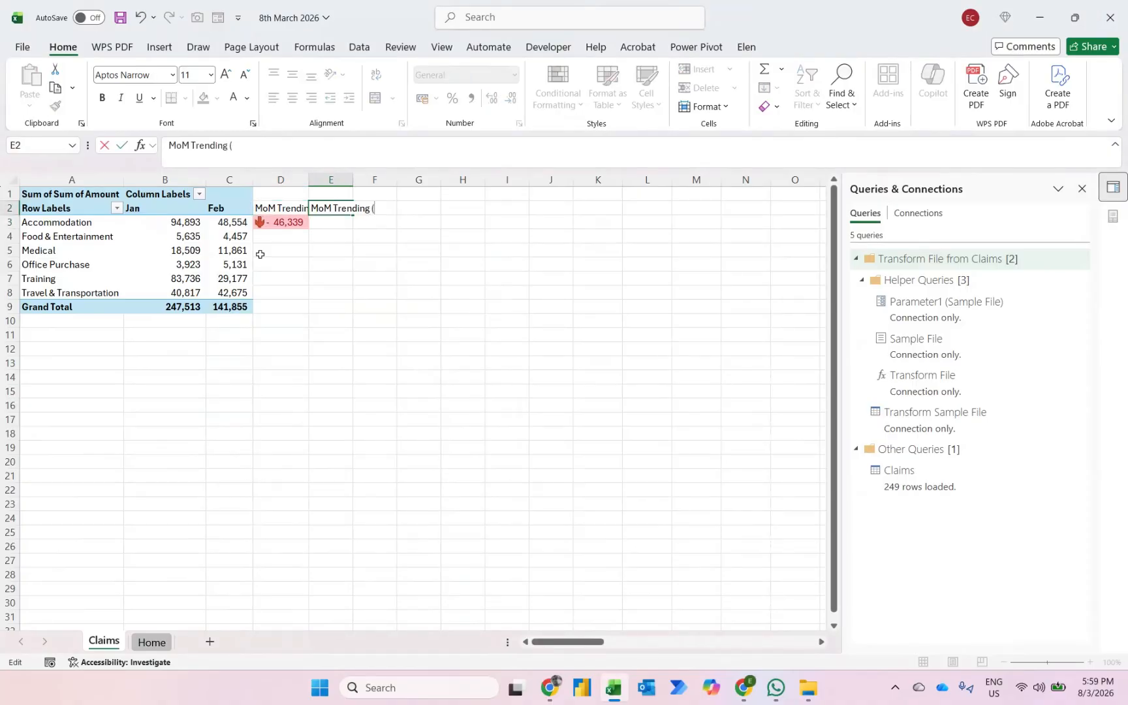
pyautogui.write('%')
pyautogui.press('Return')
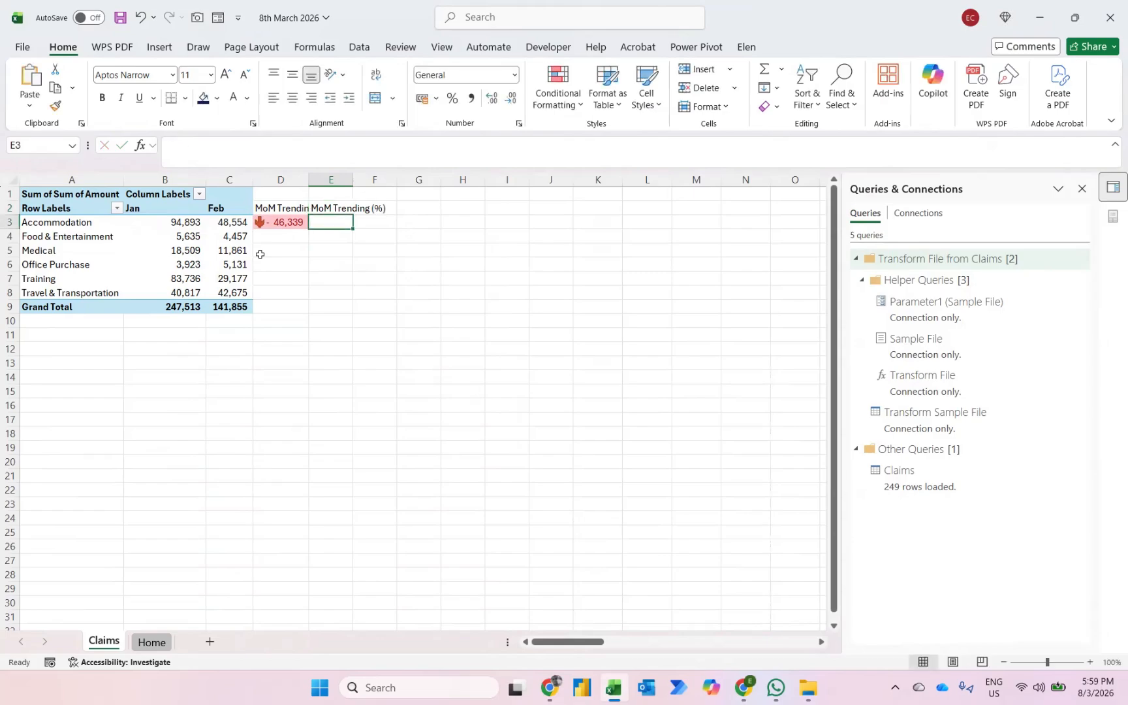
# - Enter the formula =C3/B3-1 in cell E3 to calculate the percentage change
pyautogui.write('=')
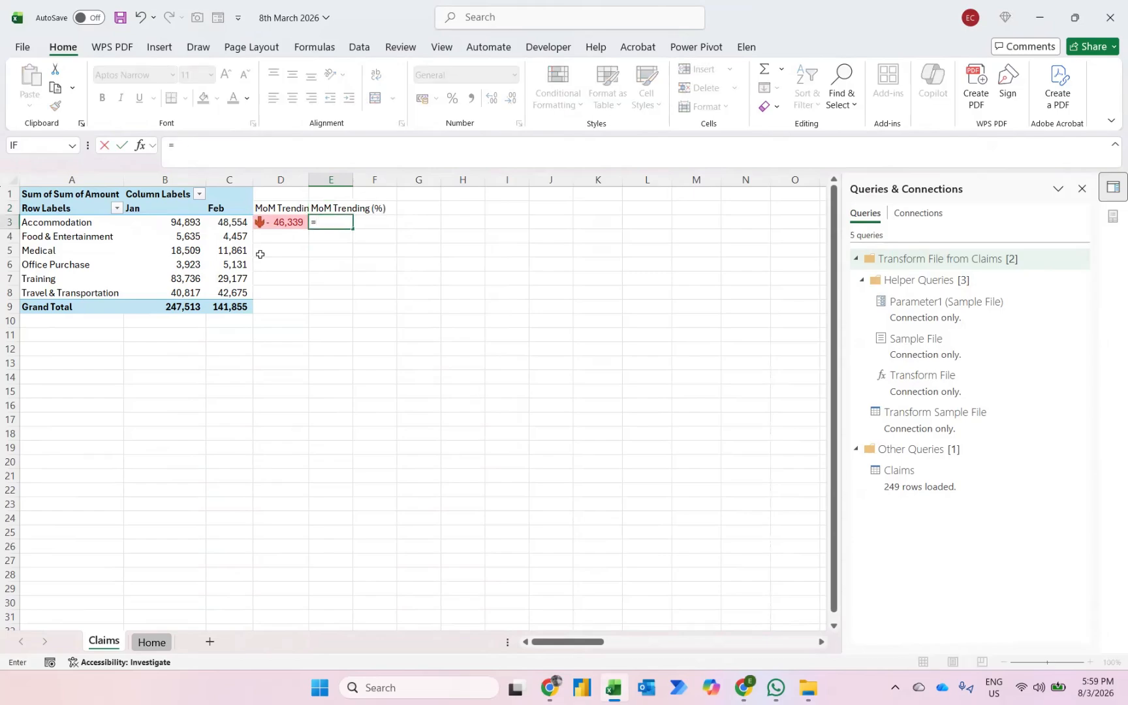
pyautogui.write('c3/')
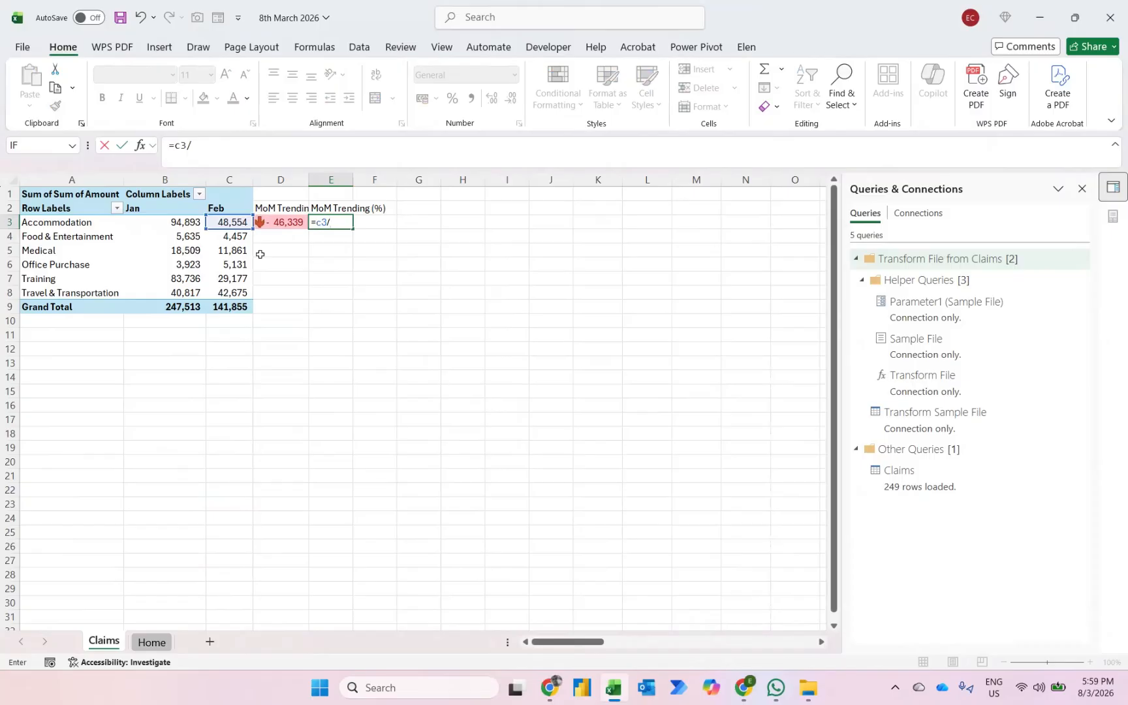
pyautogui.write('b3-1')
pyautogui.press('Return')
# - Paste only the formats of cell D3 onto E3, including its conditional formatting, and set E3 to percentage format
pyautogui.press('Up')
pyautogui.press('Left')
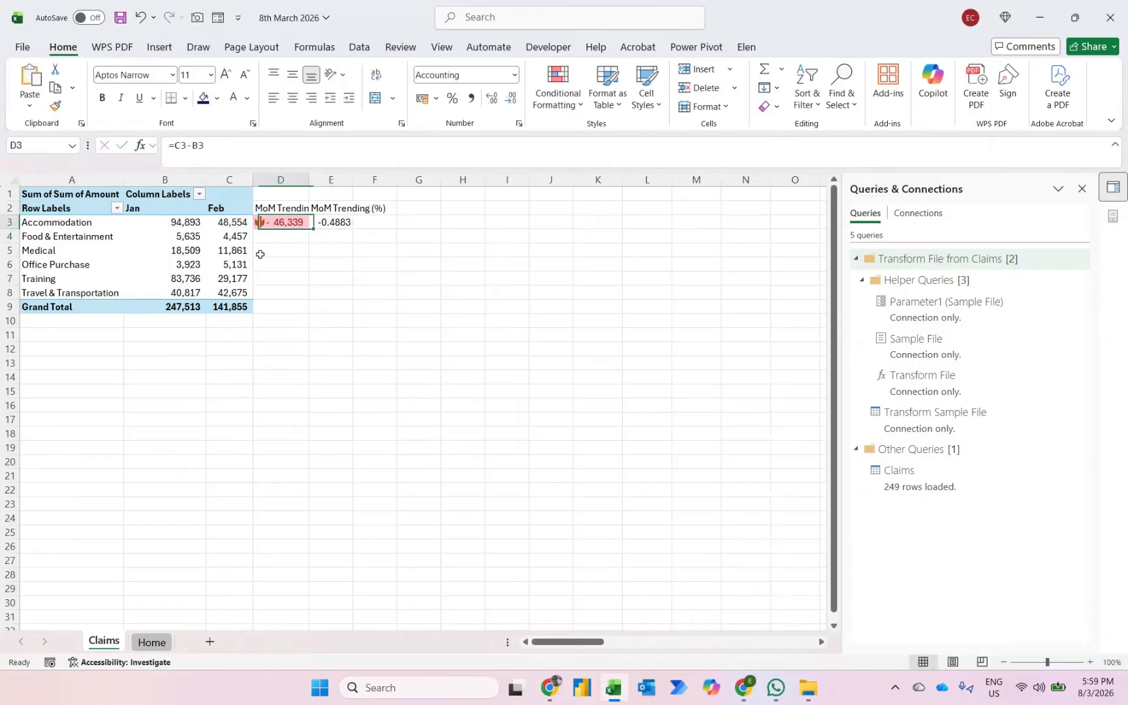
pyautogui.hotkey('ctrl', 'c')
pyautogui.press('Right')
pyautogui.hotkey('ctrl', 'alt', 'v')
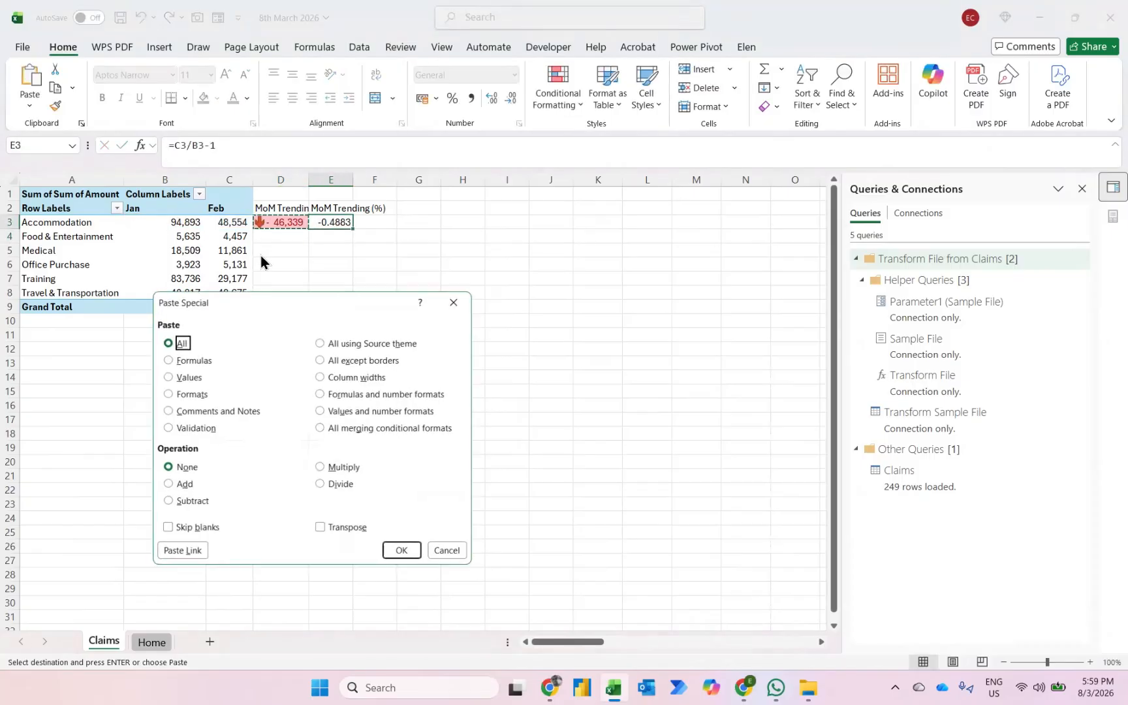
pyautogui.press('t')
pyautogui.press('Return')
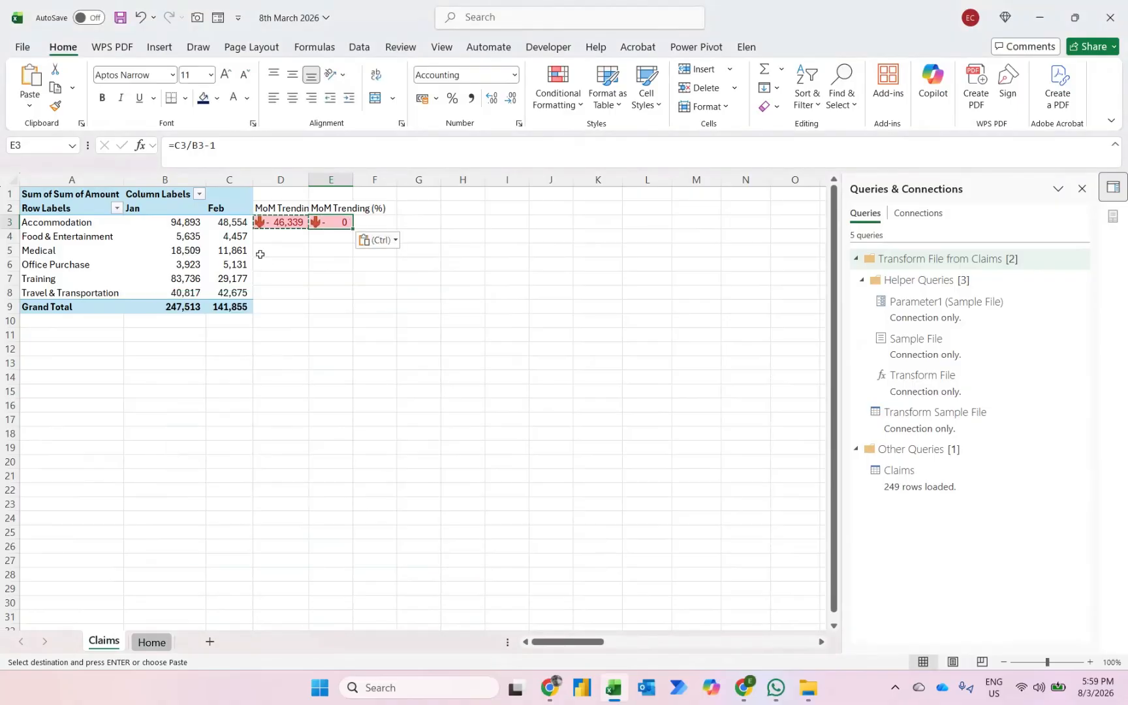
pyautogui.hotkey('ctrl', 'shift', '5')
pyautogui.press('Escape')
pyautogui.press('Left')
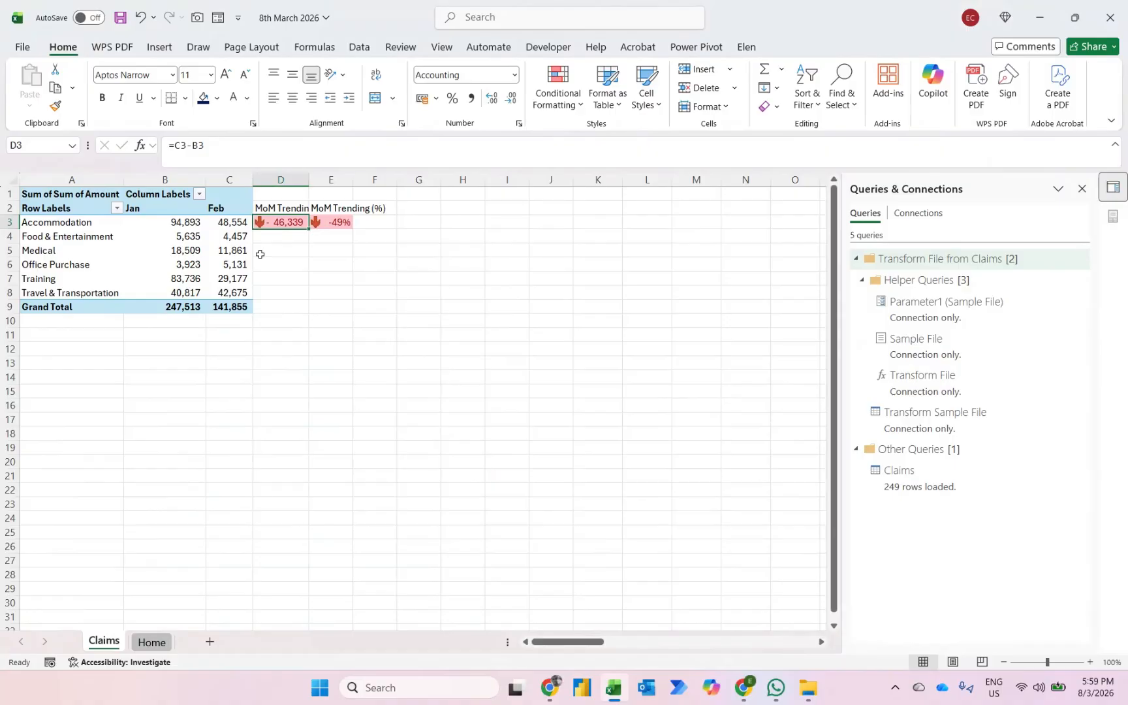
# - Fill the D3:E3 formulas and formatting down through row 8 for all expense categories
pyautogui.click(274, 285)
pyautogui.hotkey('shift', 'Up')
pyautogui.hotkey('shift', 'Up')
pyautogui.hotkey('shift', 'Up')
pyautogui.hotkey('shift', 'Up')
pyautogui.hotkey('shift', 'Up')
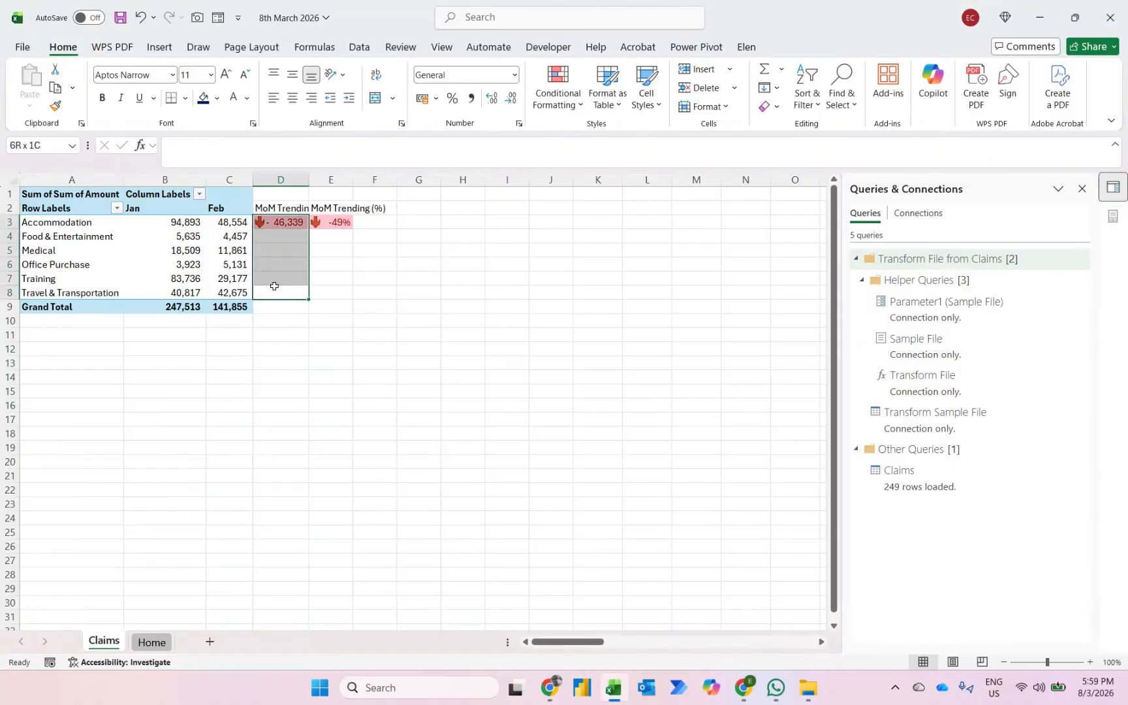
pyautogui.hotkey('shift', 'Right')
pyautogui.hotkey('ctrl', 'd')
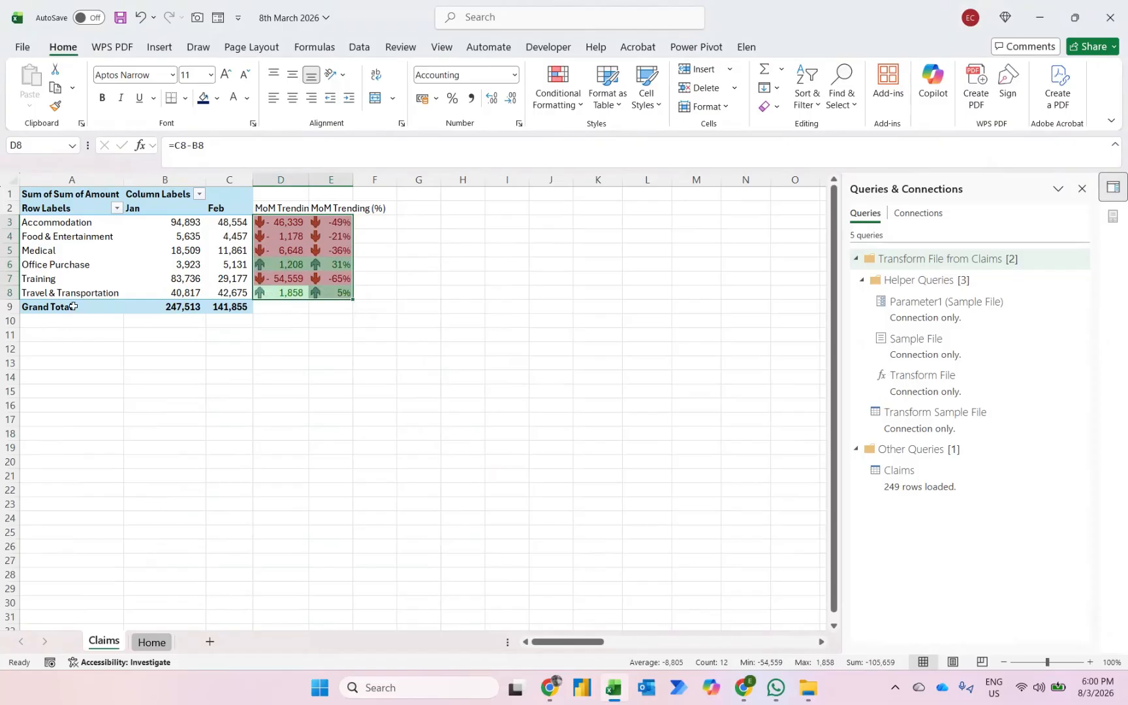
# - AutoFit the widths of columns D and E
pyautogui.hotkey('ctrl', 'space')
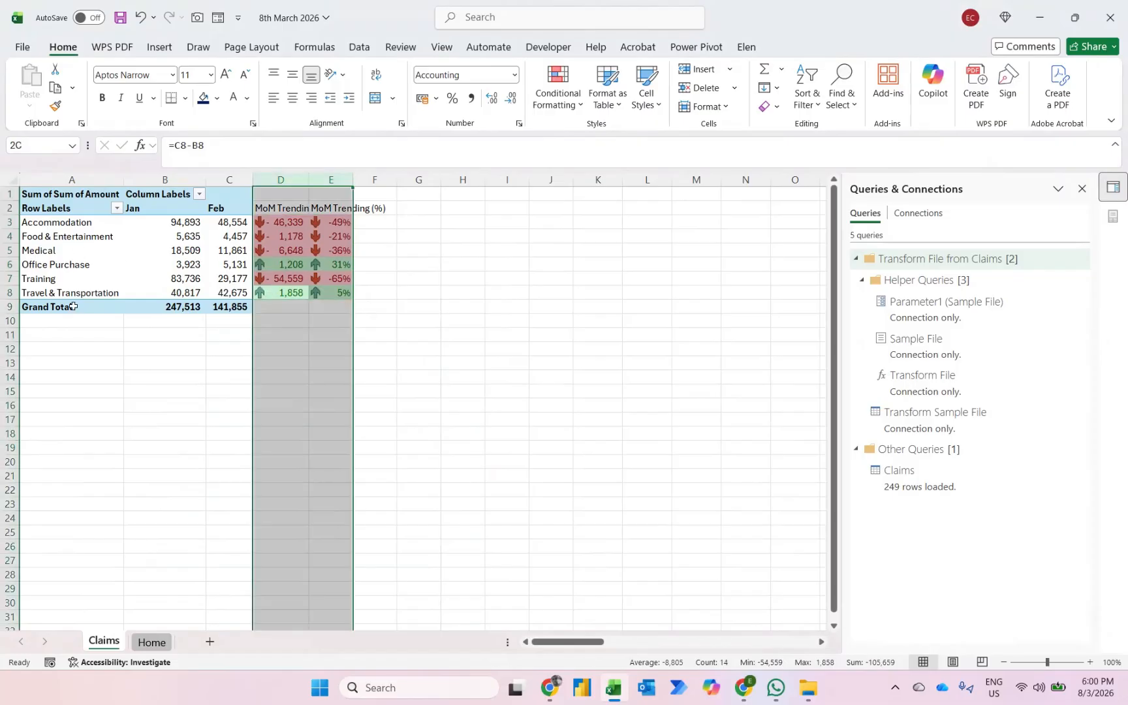
pyautogui.hotkey('alt', 'h')
pyautogui.press('o')
pyautogui.press('i')
# - Insert two blank rows above the pivot table
pyautogui.press('Up')
pyautogui.press('Up')
pyautogui.press('Up')
pyautogui.press('Up')
pyautogui.press('Up')
pyautogui.press('Up')
pyautogui.press('Up')
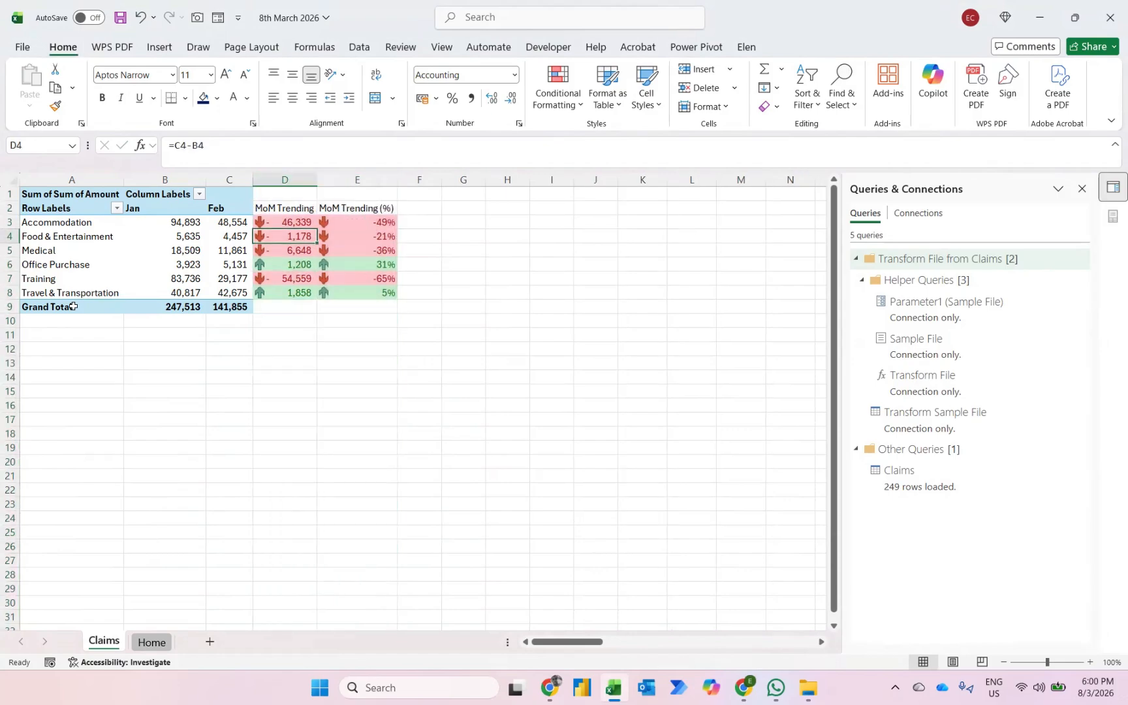
pyautogui.hotkey('shift', 'space')
pyautogui.hotkey('ctrl', 'shift', '+')
pyautogui.hotkey('ctrl', 'shift', '+')
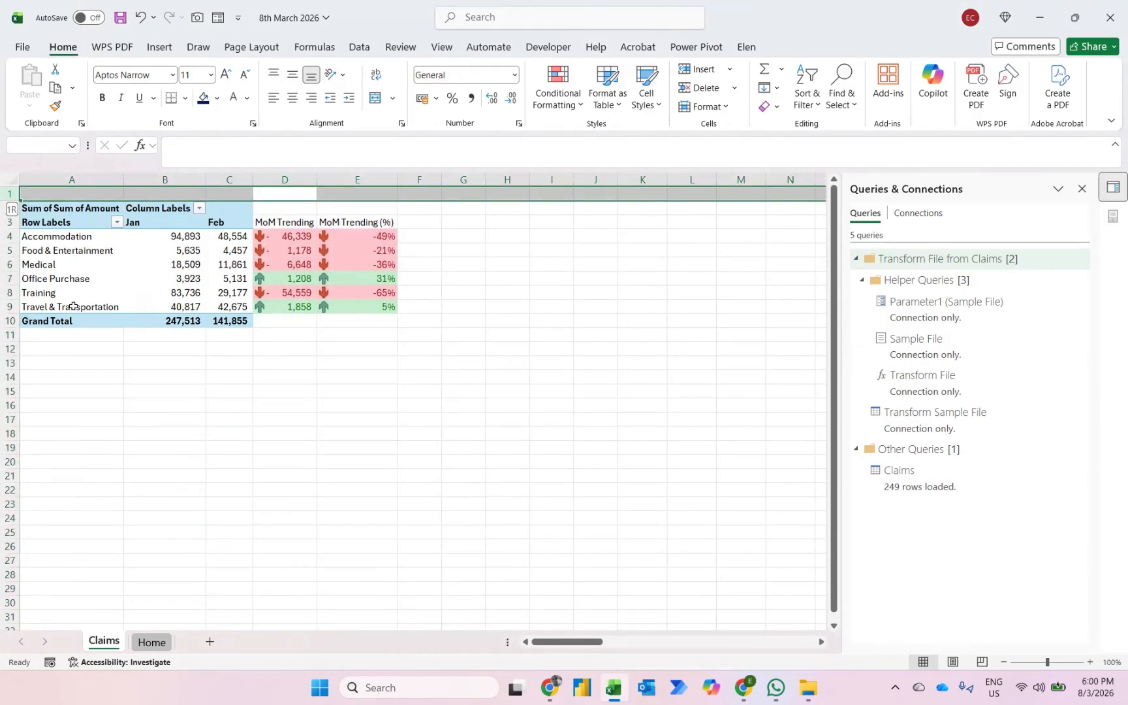
# - Hide the pivot table's field headers
pyautogui.press('Down')
pyautogui.press('Down')
pyautogui.press('Left')
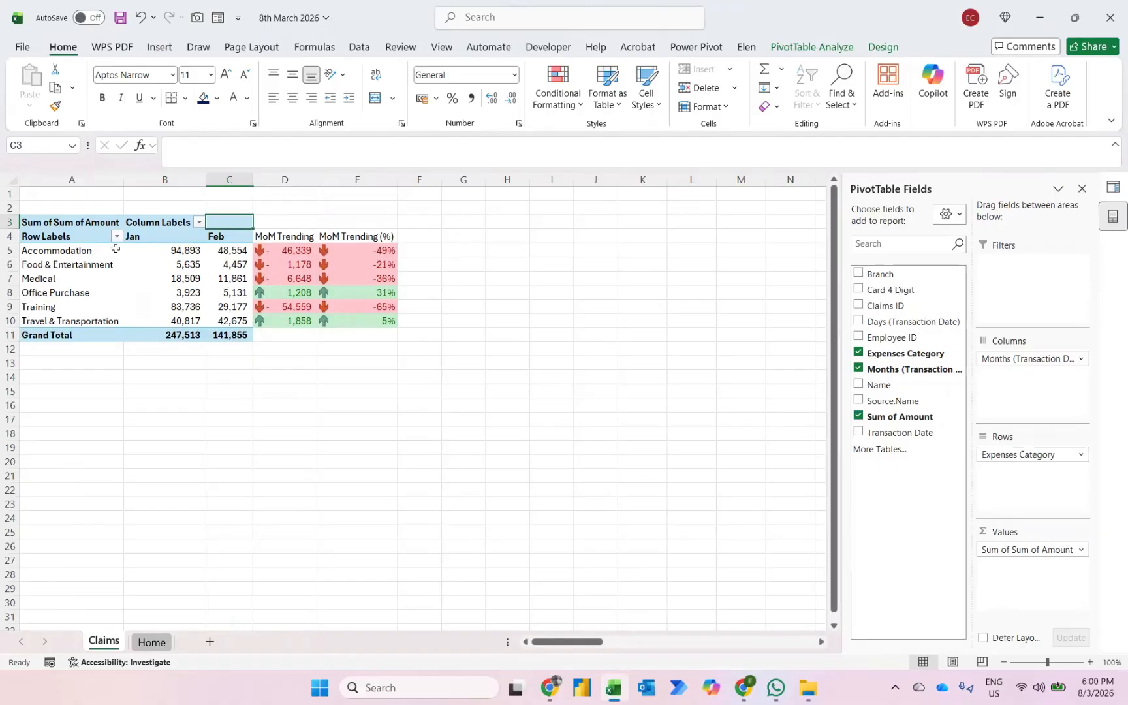
pyautogui.click(819, 46)
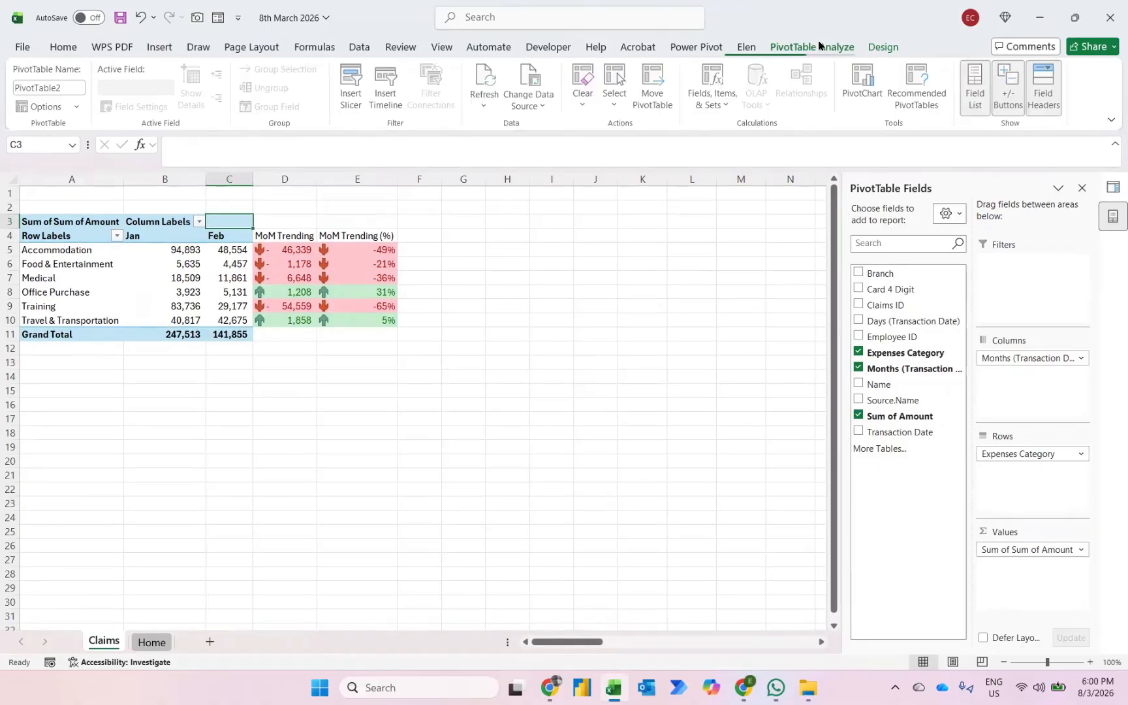
pyautogui.click(1055, 87)
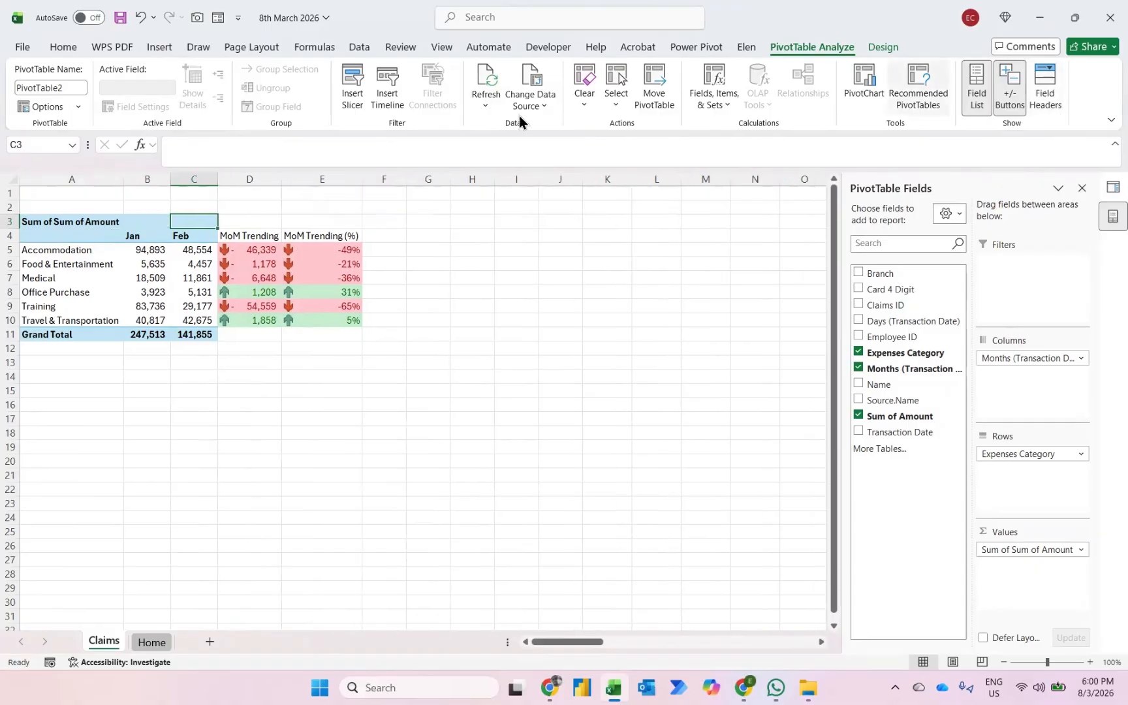
# - Rename the pivot table's value heading in cell A3 to "Total Claims"
pyautogui.press('Left')
pyautogui.press('Left')
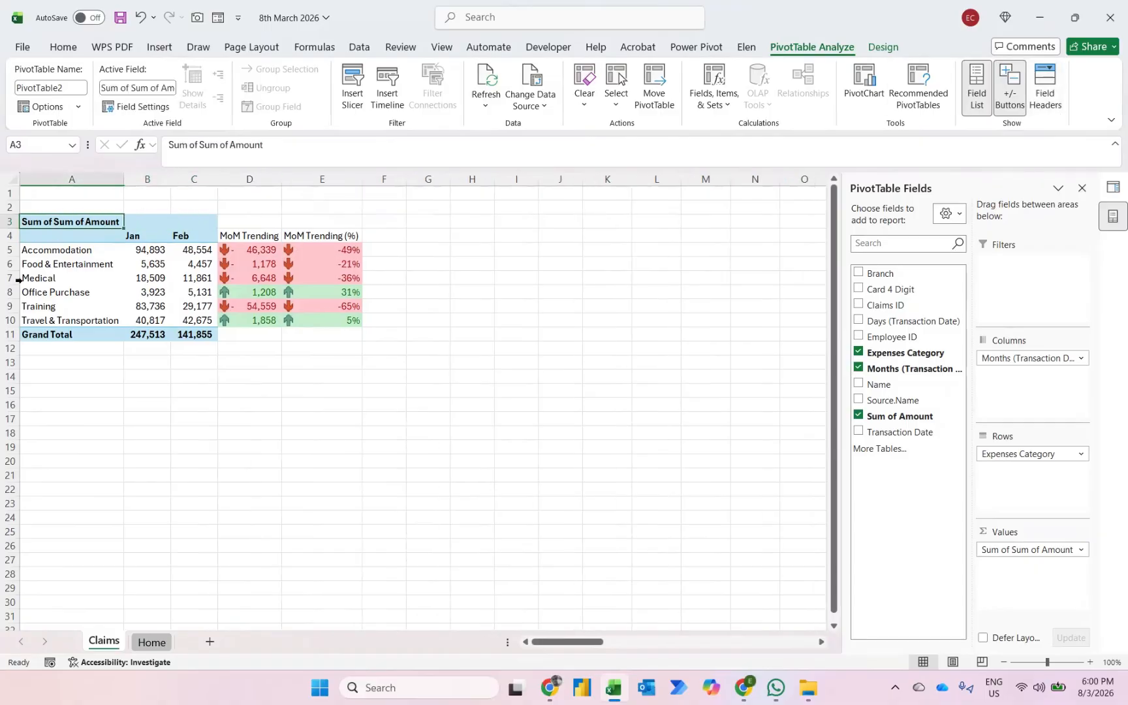
pyautogui.write('Total Cliams')
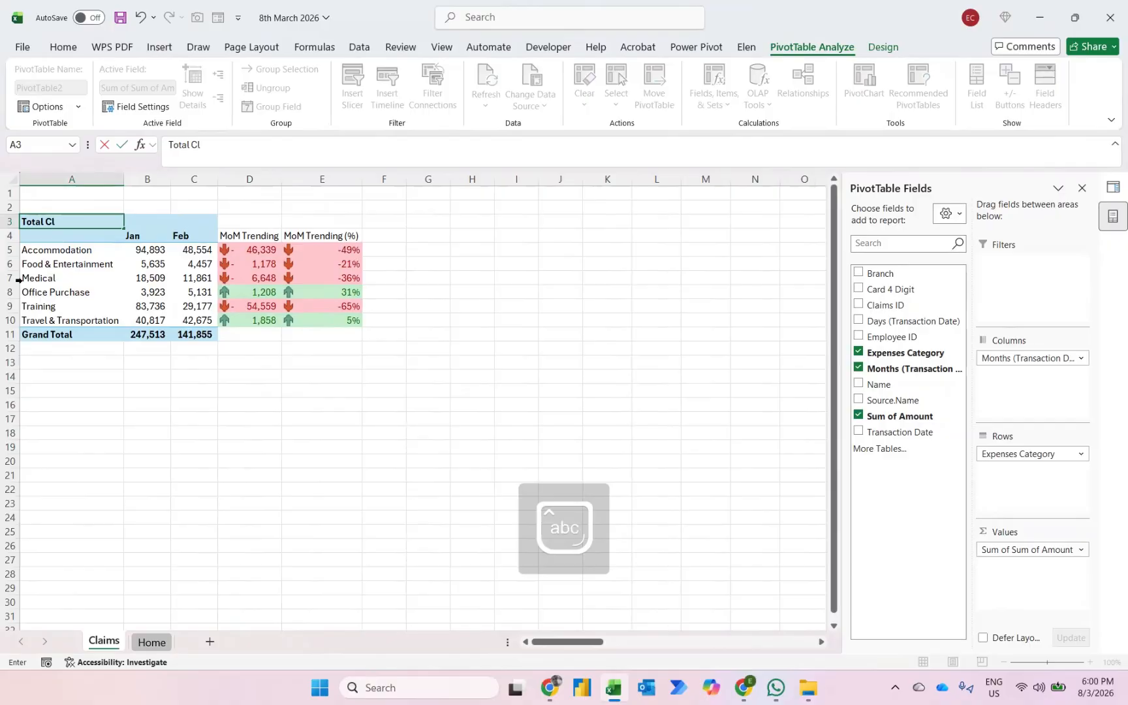
pyautogui.press('BackSpace')
pyautogui.press('BackSpace')
pyautogui.press('BackSpace')
pyautogui.press('BackSpace')
pyautogui.write('ak')
pyautogui.write('ms')
pyautogui.press('Return')
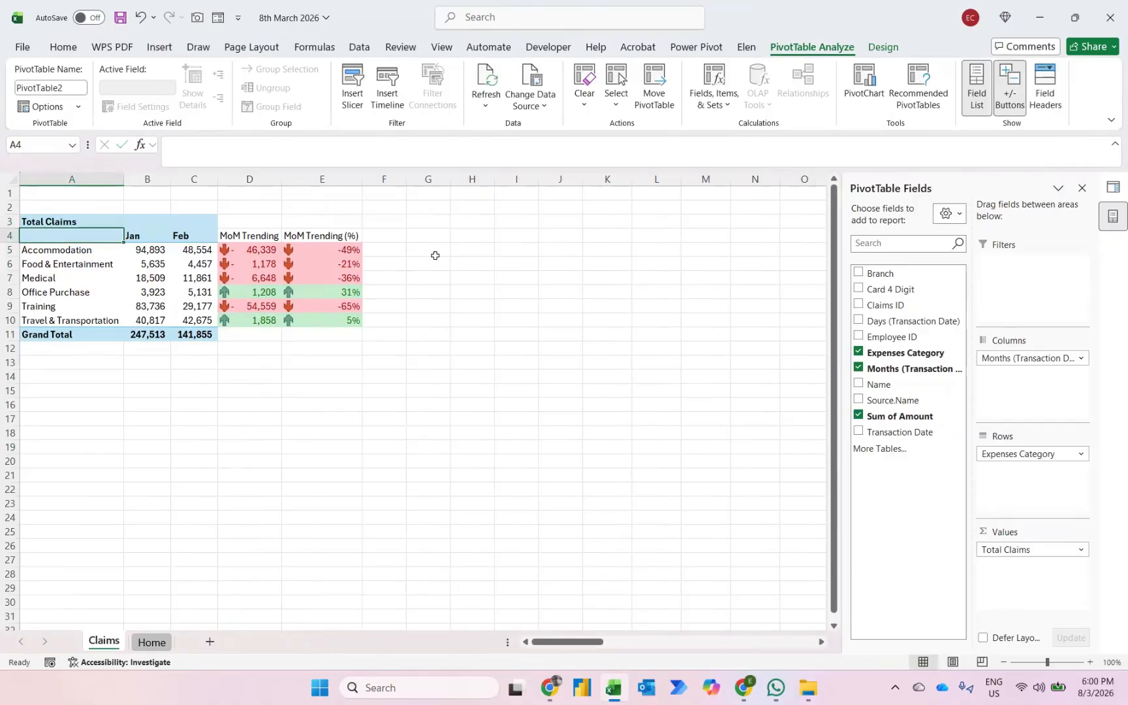
# - Apply the Medium pivot table style with a solid teal-blue header, from the fifth column of the first Medium row
pyautogui.click(883, 47)
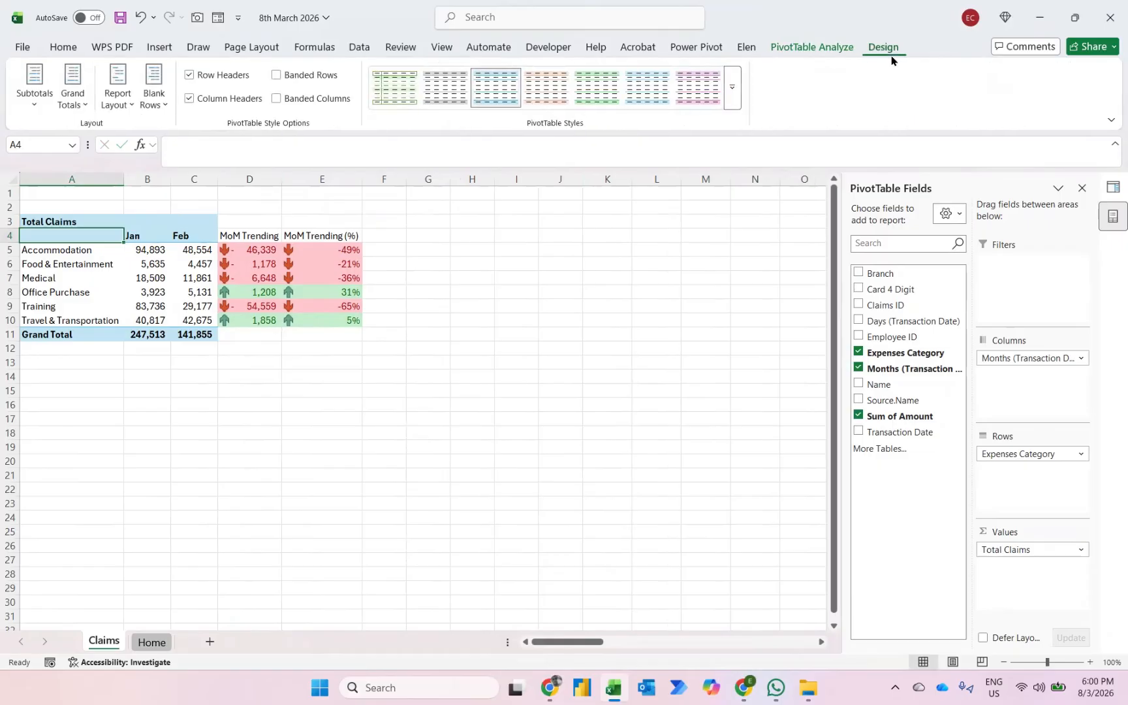
pyautogui.click(738, 109)
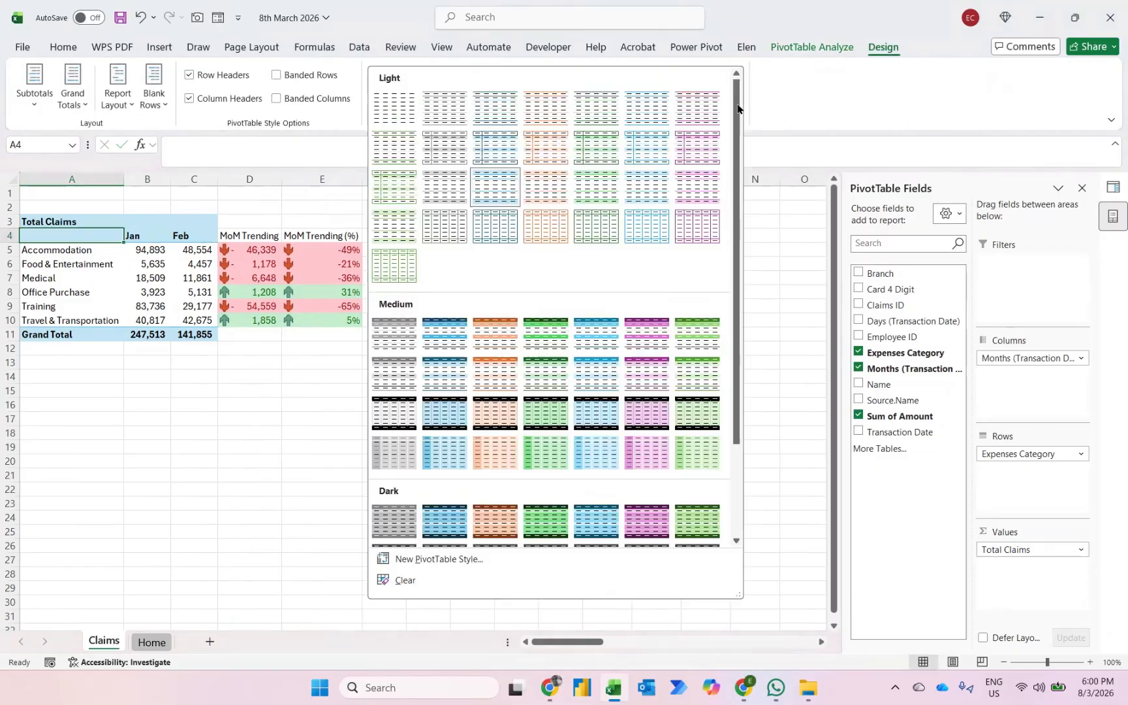
pyautogui.click(584, 330)
# - Paste only the formats of the Jan and Feb headers onto the MoM Trending headers in D4:E4 and make them bold
pyautogui.press('Right')
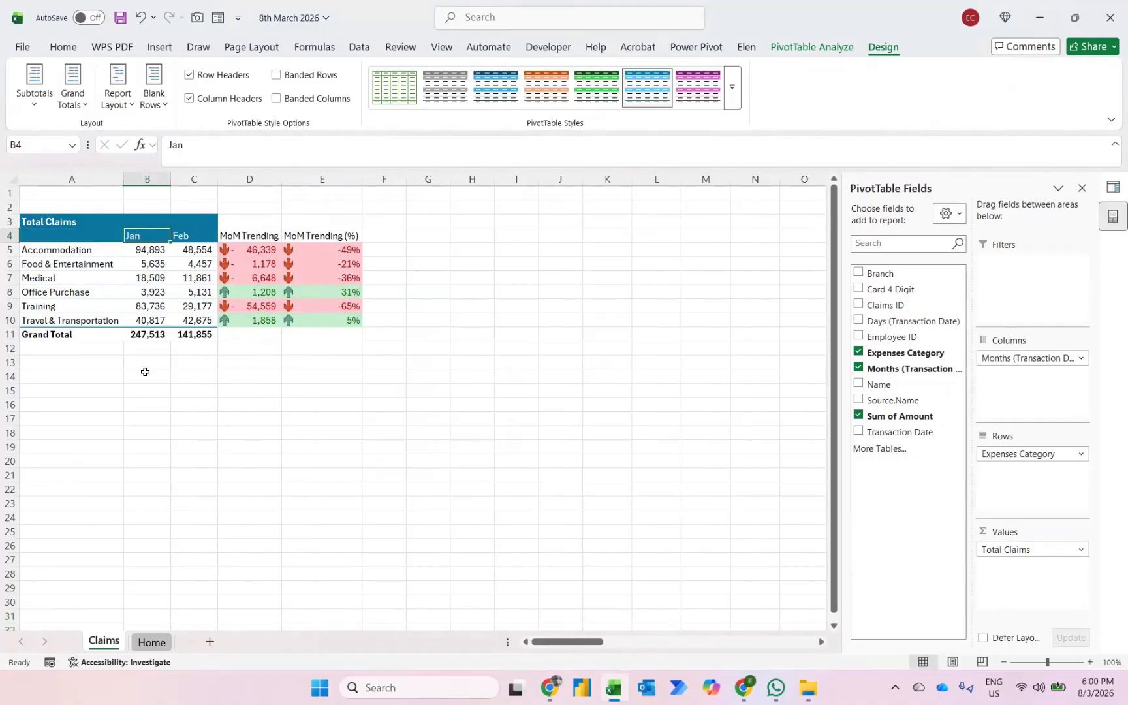
pyautogui.hotkey('shift', 'Right')
pyautogui.hotkey('ctrl', 'c')
pyautogui.press('Right')
pyautogui.press('Right')
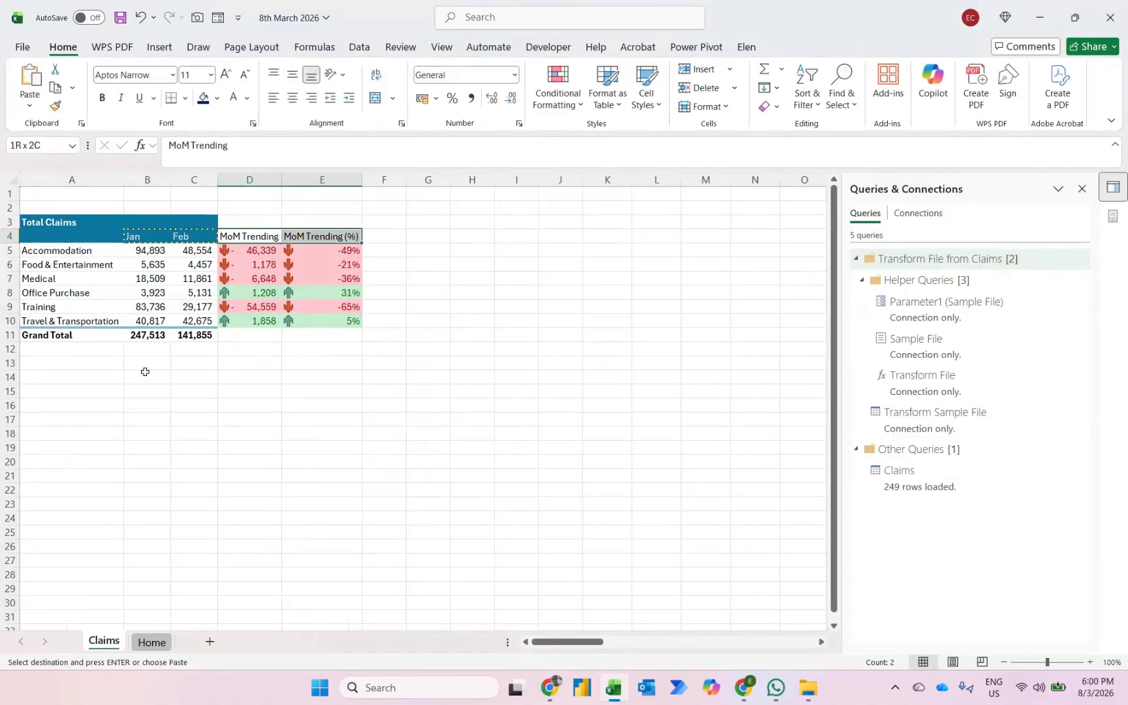
pyautogui.hotkey('shift', 'Right')
pyautogui.hotkey('ctrl', 'alt', 'v')
pyautogui.press('t')
pyautogui.press('Return')
pyautogui.press('Escape')
pyautogui.hotkey('ctrl', 'b')
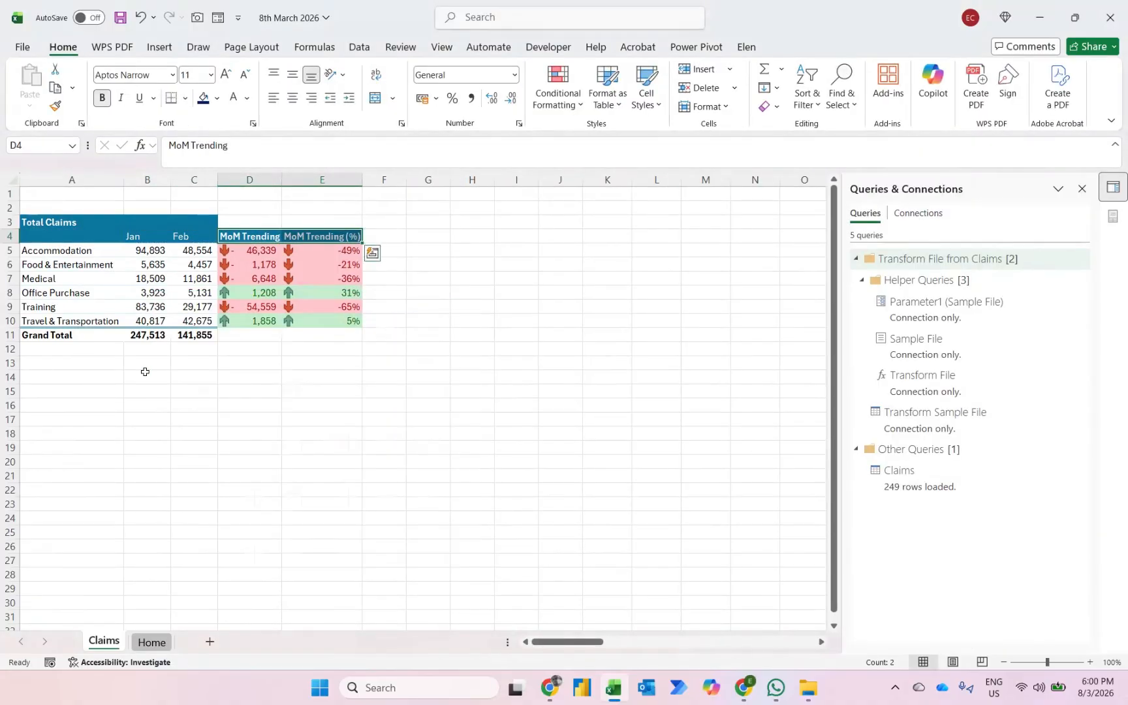
pyautogui.press('Down')
pyautogui.press('Up')
pyautogui.press('Down')
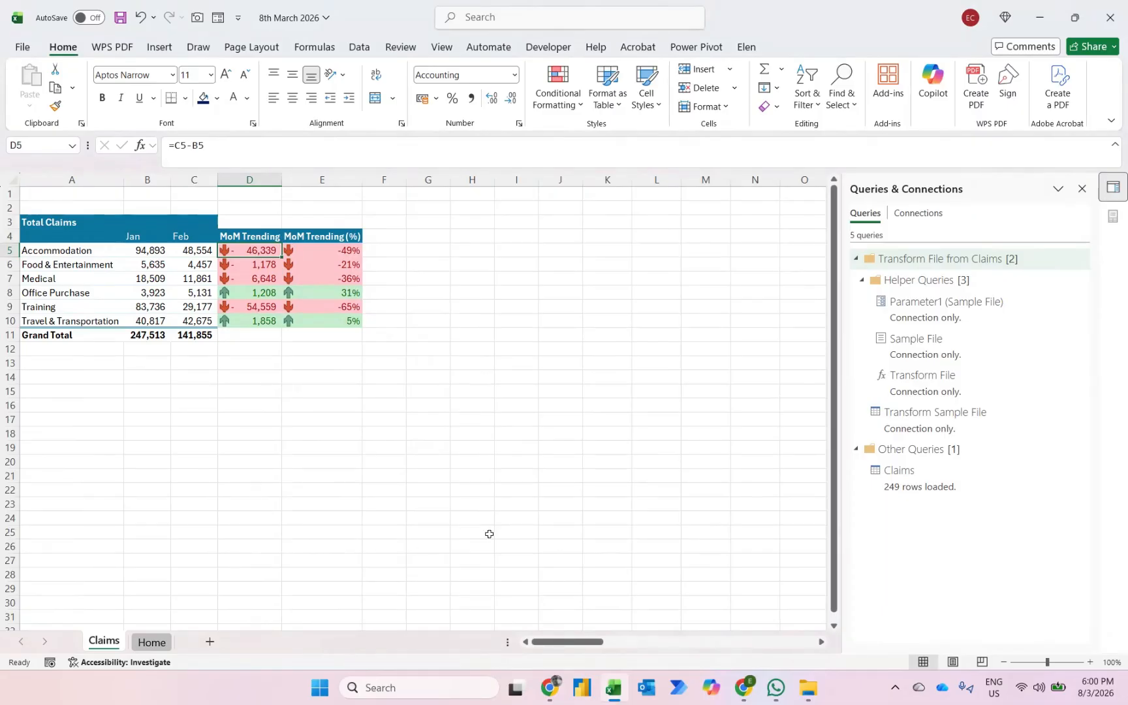
# - Switch to File Explorer and move the "03 - Mar 25" file from Case Study Claims Report into the Claims folder
pyautogui.click(809, 687)
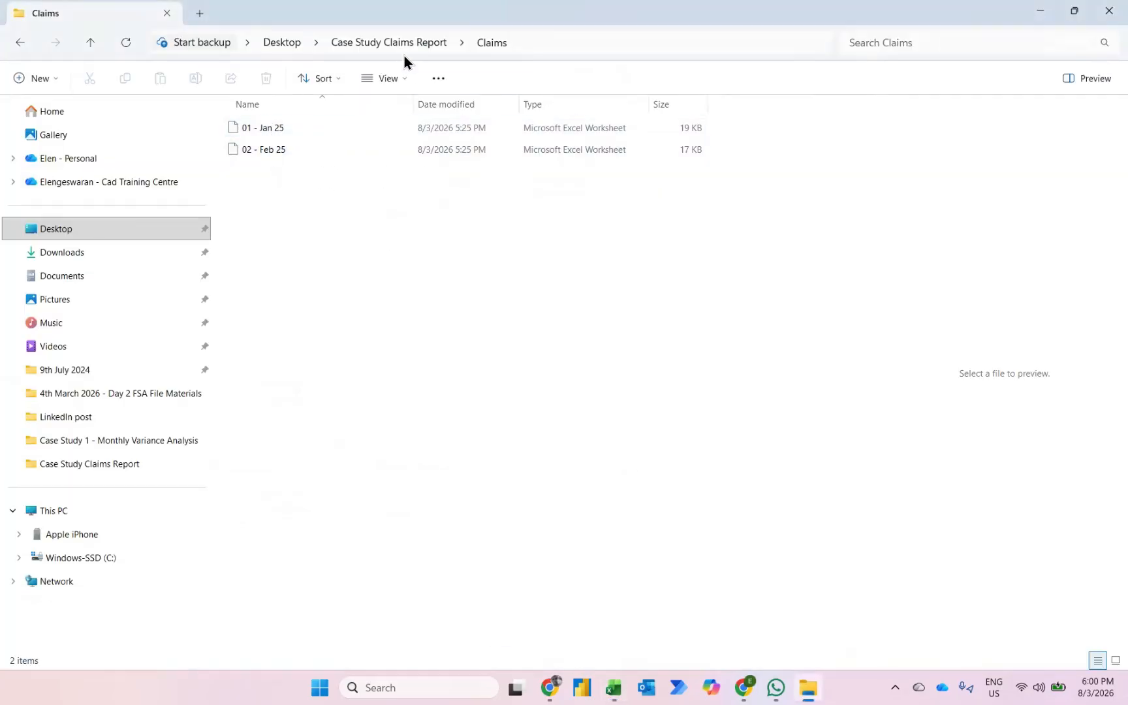
pyautogui.click(387, 44)
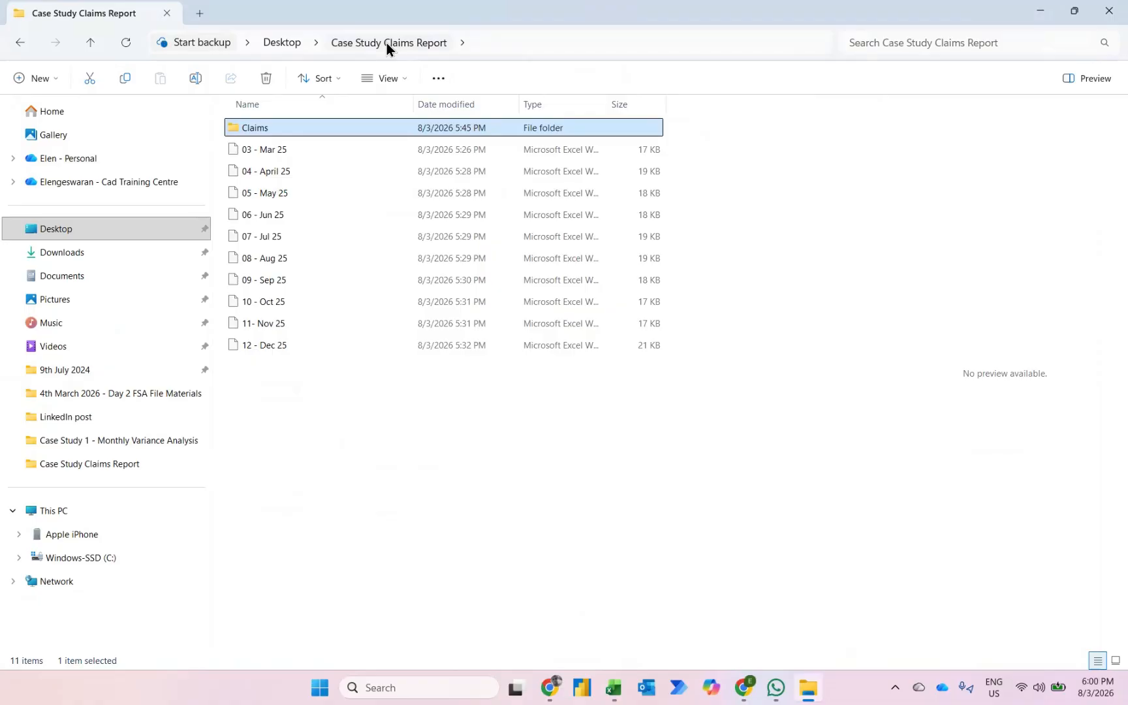
pyautogui.click(258, 155)
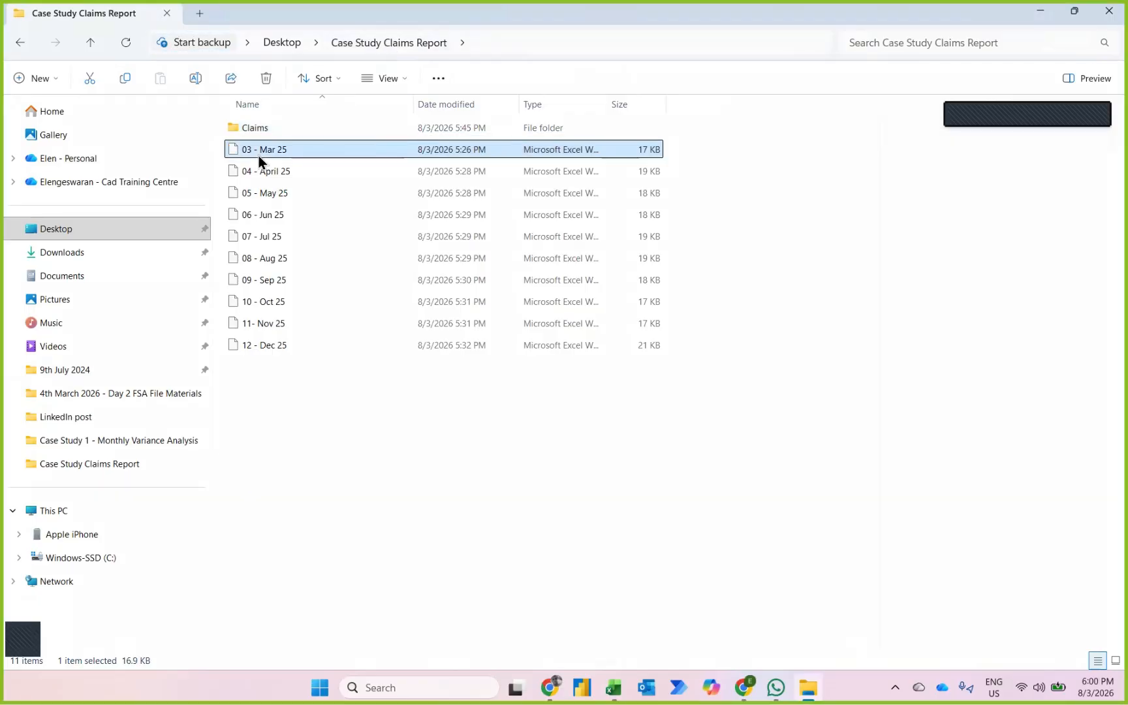
pyautogui.moveTo(259, 156); pyautogui.dragTo(272, 131)
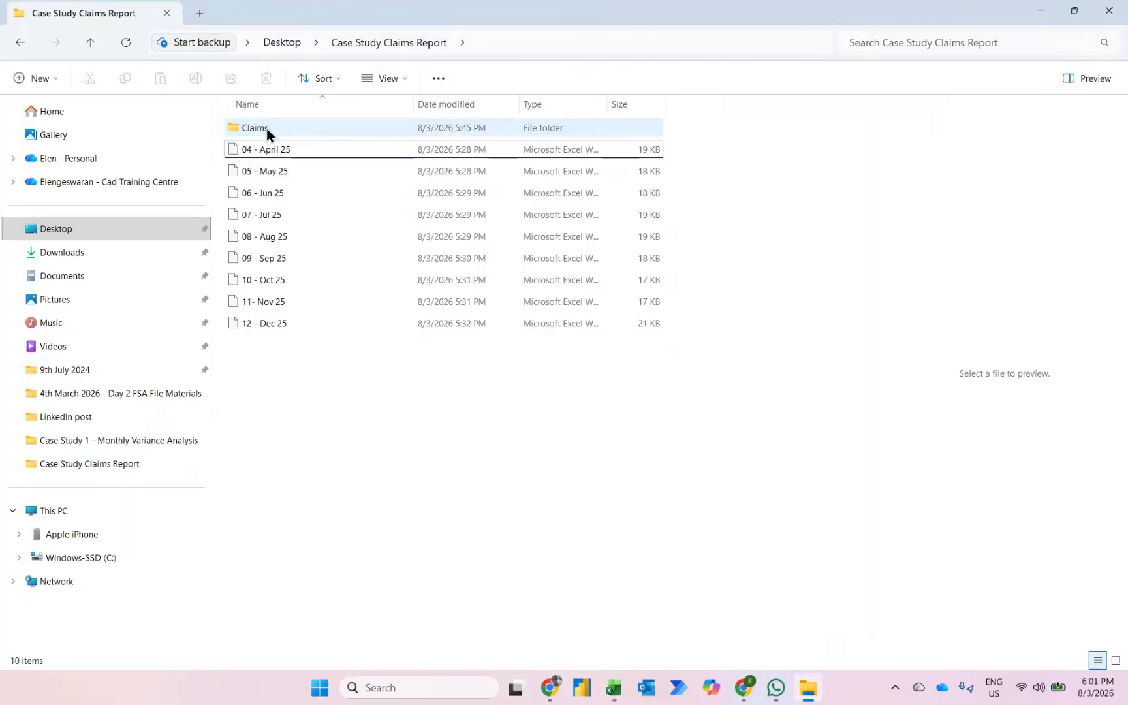
# - Switch back to the 8th March 2026 workbook in Excel and refresh the pivot table
pyautogui.moveTo(617, 686)
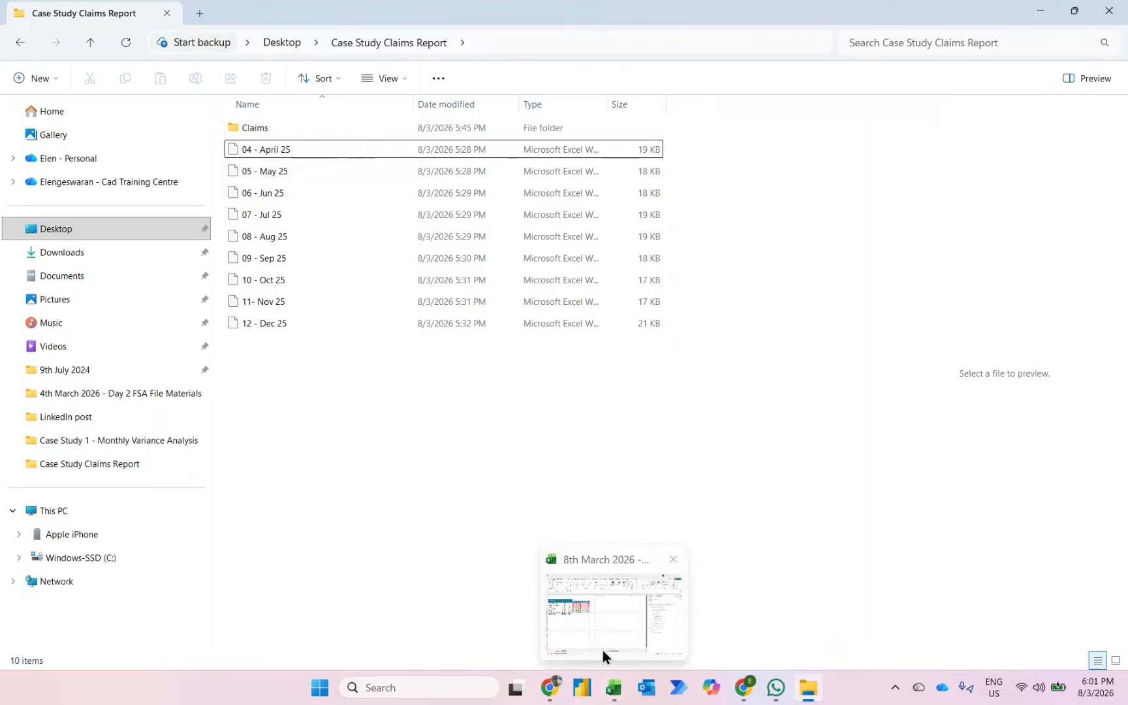
pyautogui.click(603, 650)
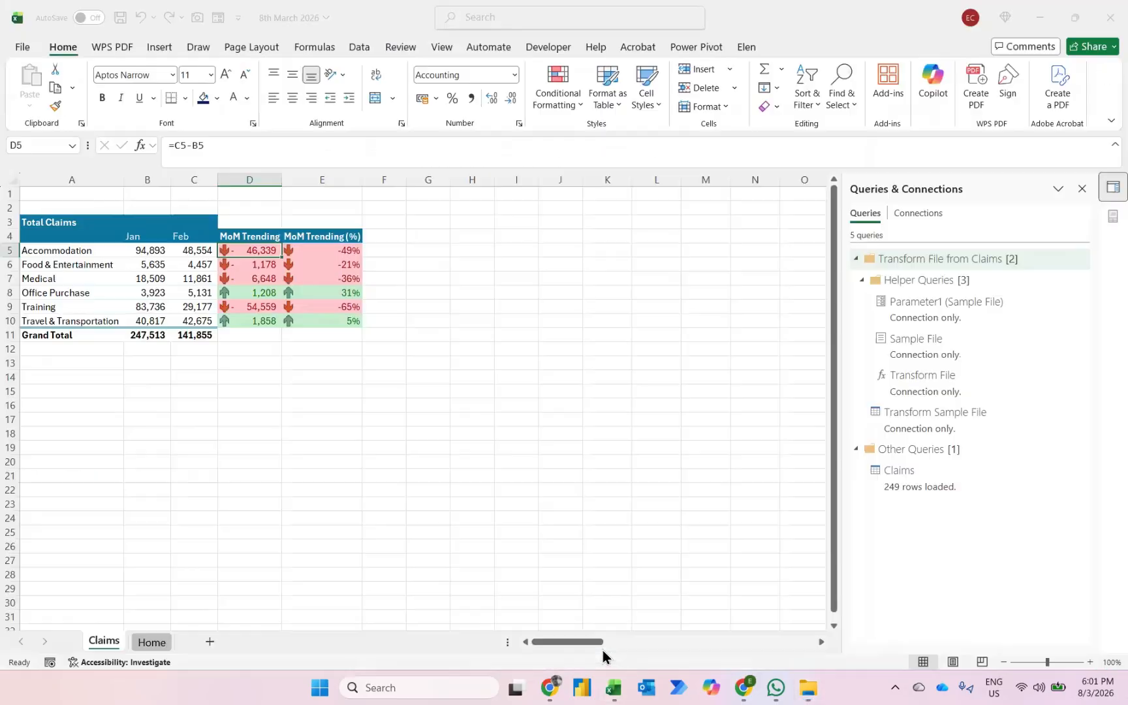
pyautogui.rightClick(187, 251)
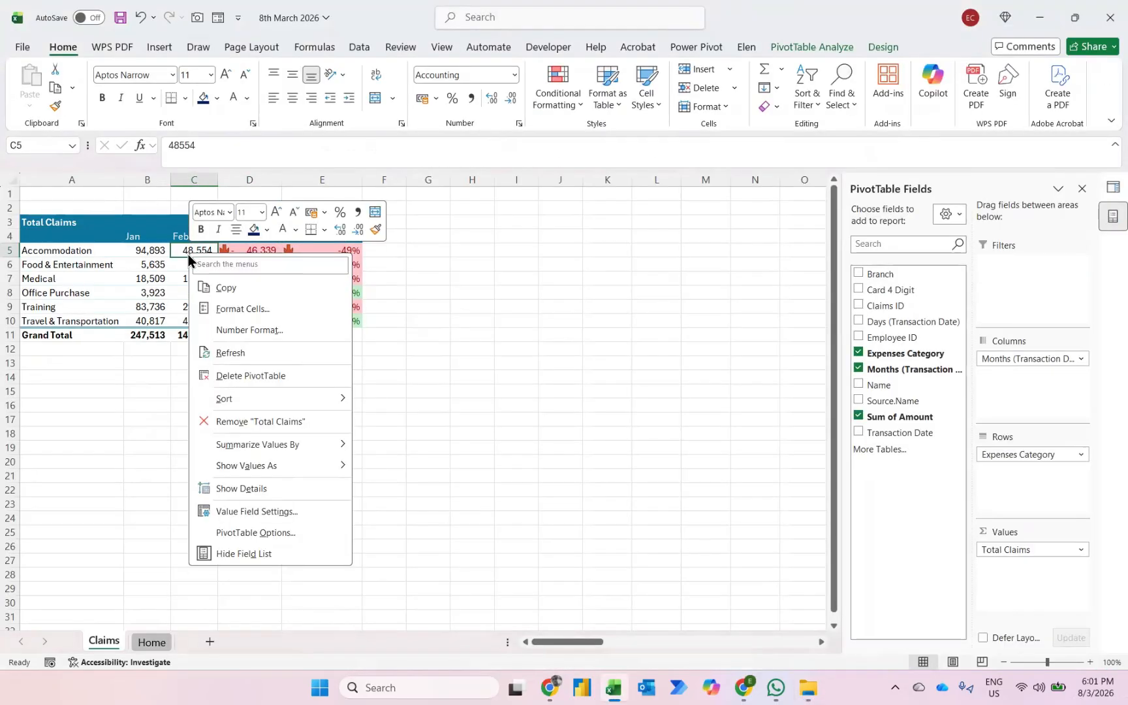
pyautogui.click(222, 353)
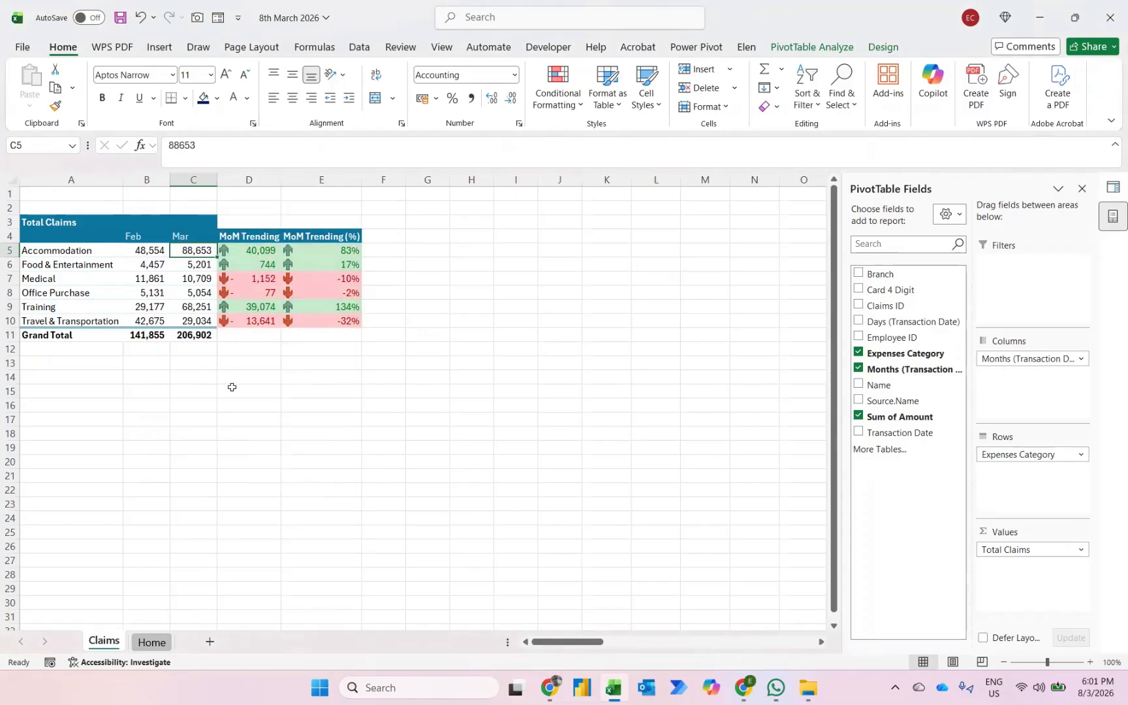
# - Switch to File Explorer and move the "04 - April 25" file from Case Study Claims Report into the Claims folder
pyautogui.click(808, 687)
pyautogui.click(257, 154)
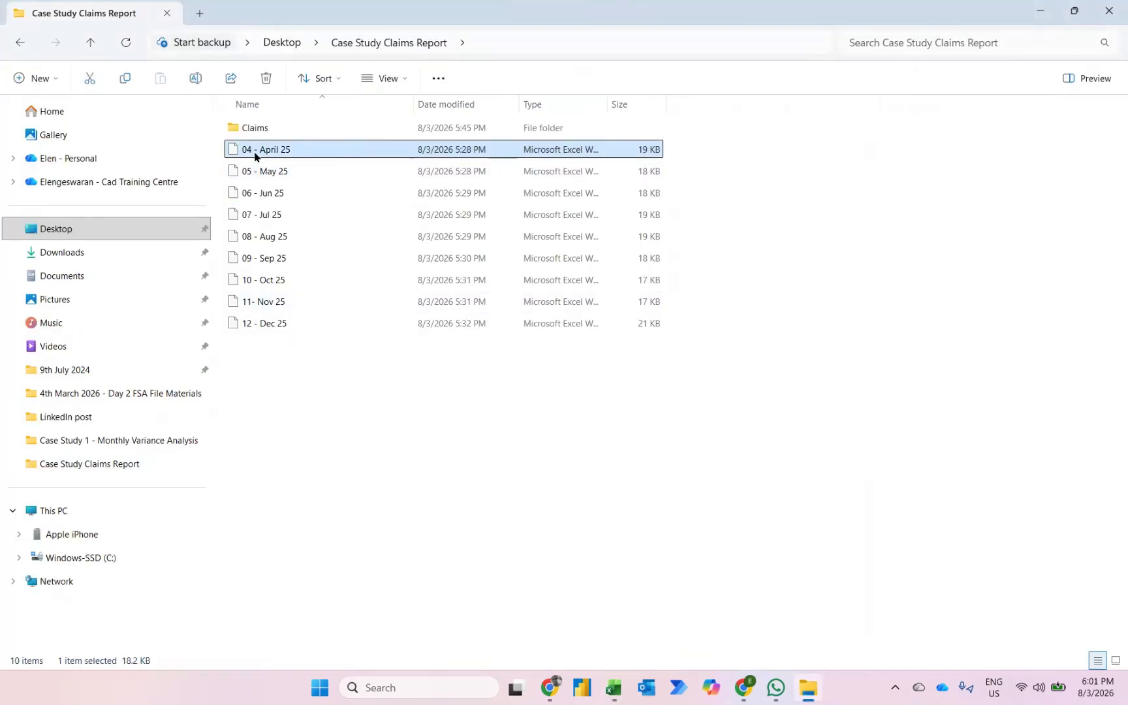
pyautogui.moveTo(262, 141); pyautogui.dragTo(270, 129)
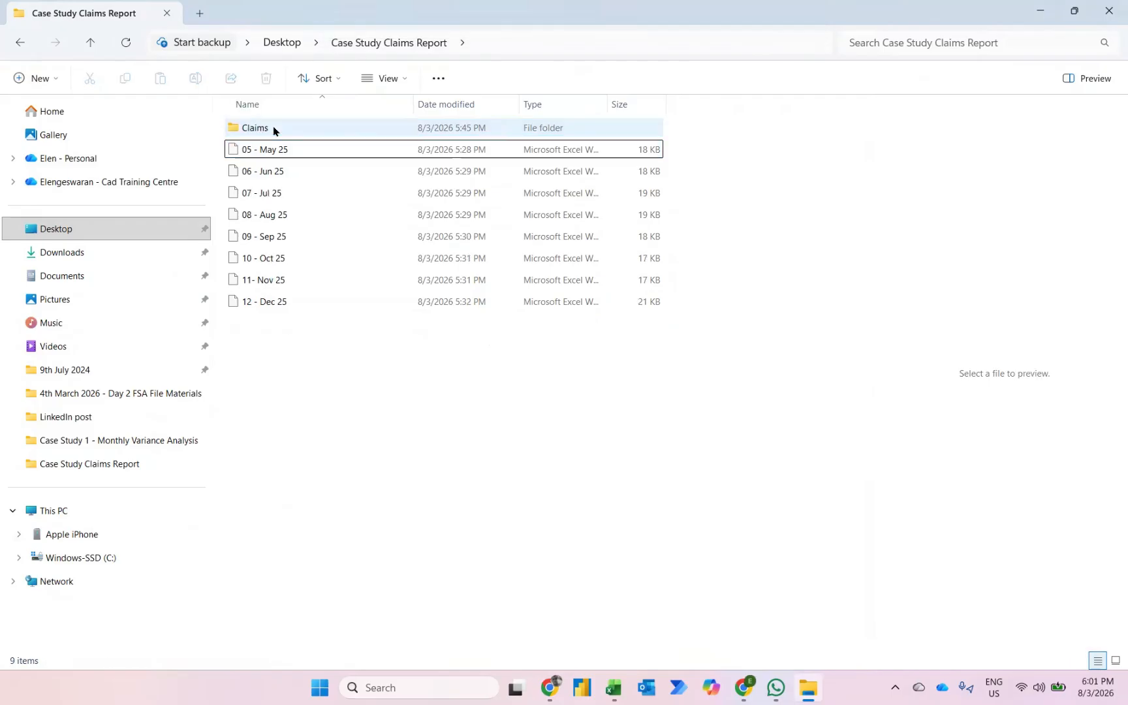
# - Return to the 8th March 2026 workbook in Excel and refresh the claims pivot table with the April data
pyautogui.moveTo(608, 691)
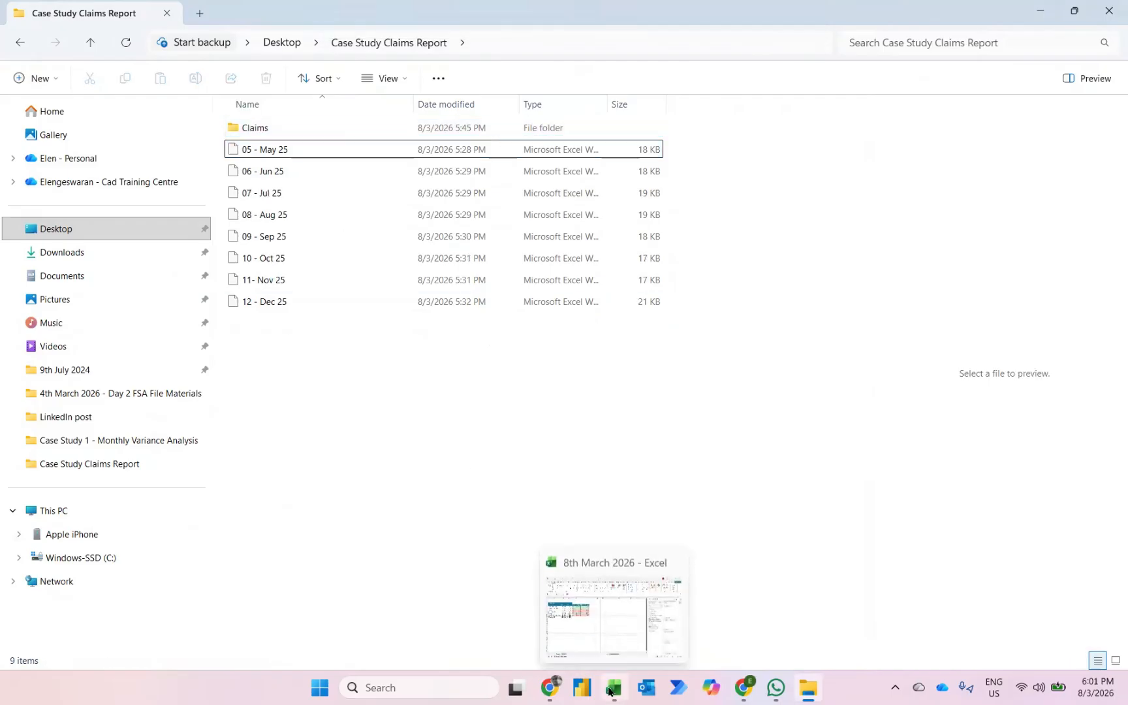
pyautogui.click(594, 638)
pyautogui.rightClick(189, 248)
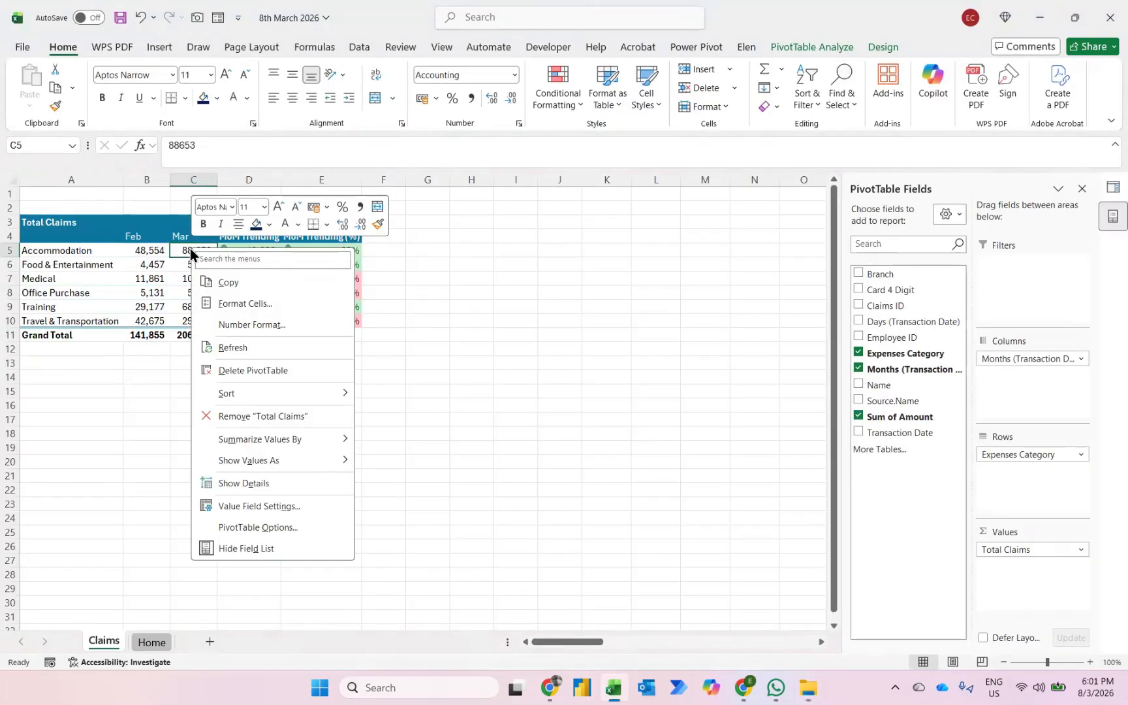
pyautogui.click(241, 343)
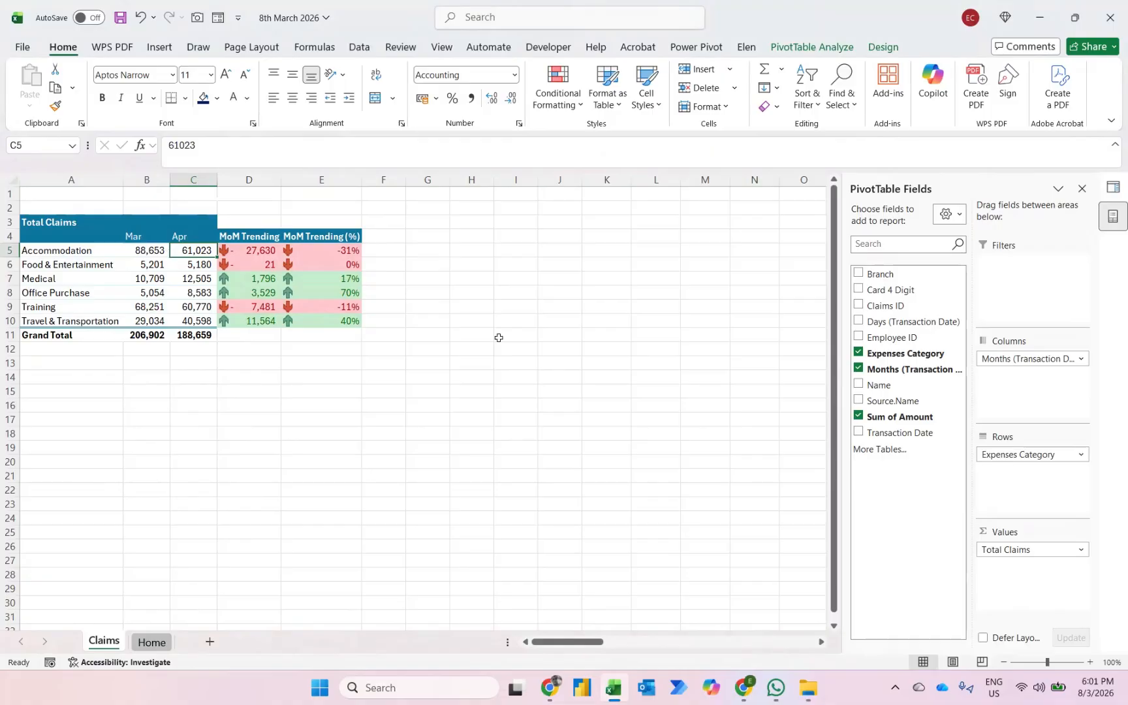
# - Insert a new module in the workbook's Visual Basic project and create an empty procedure, Sub Update()
pyautogui.click(542, 46)
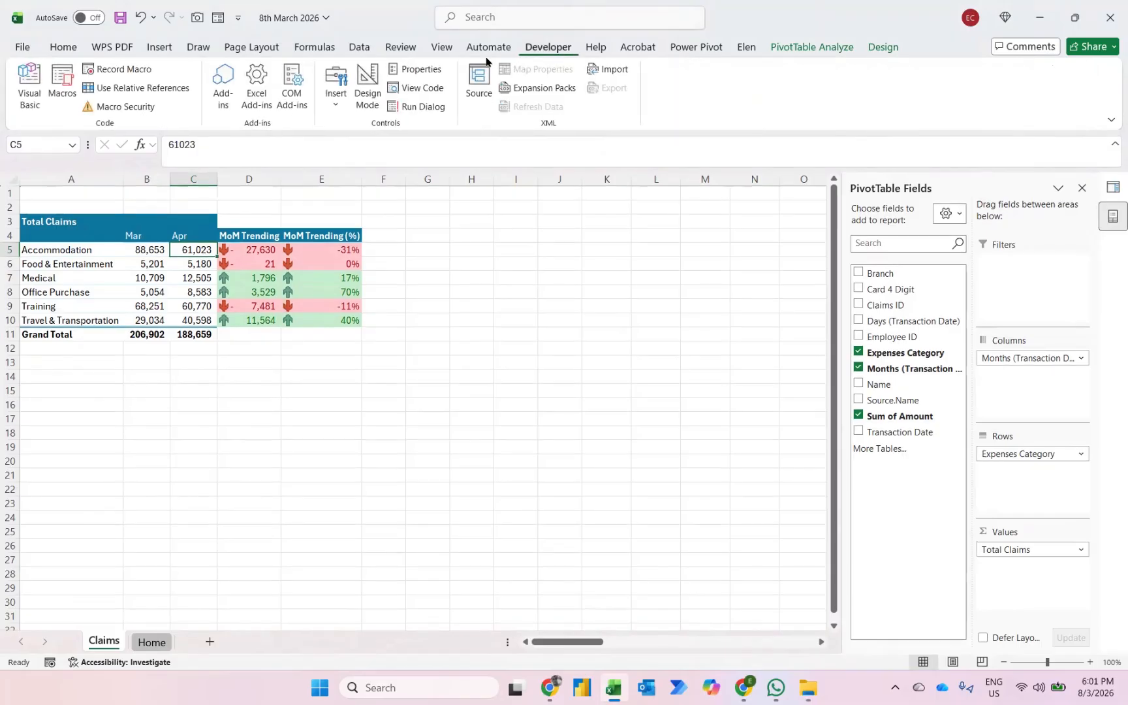
pyautogui.click(20, 82)
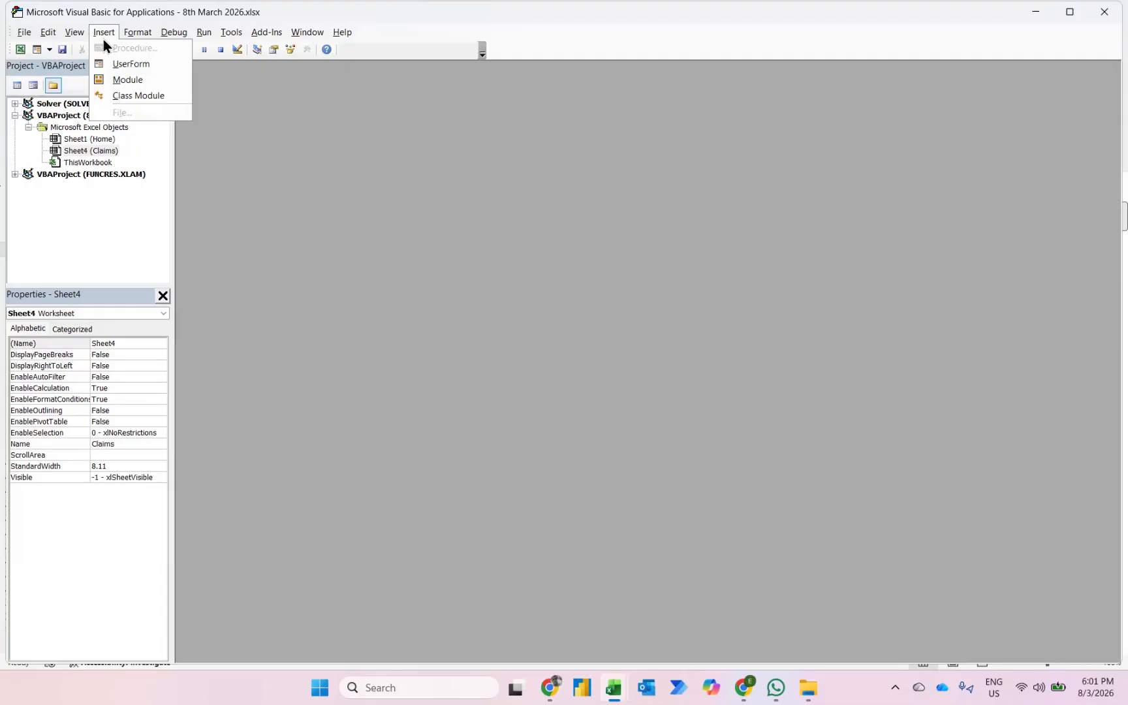
pyautogui.click(124, 81)
pyautogui.write('Su')
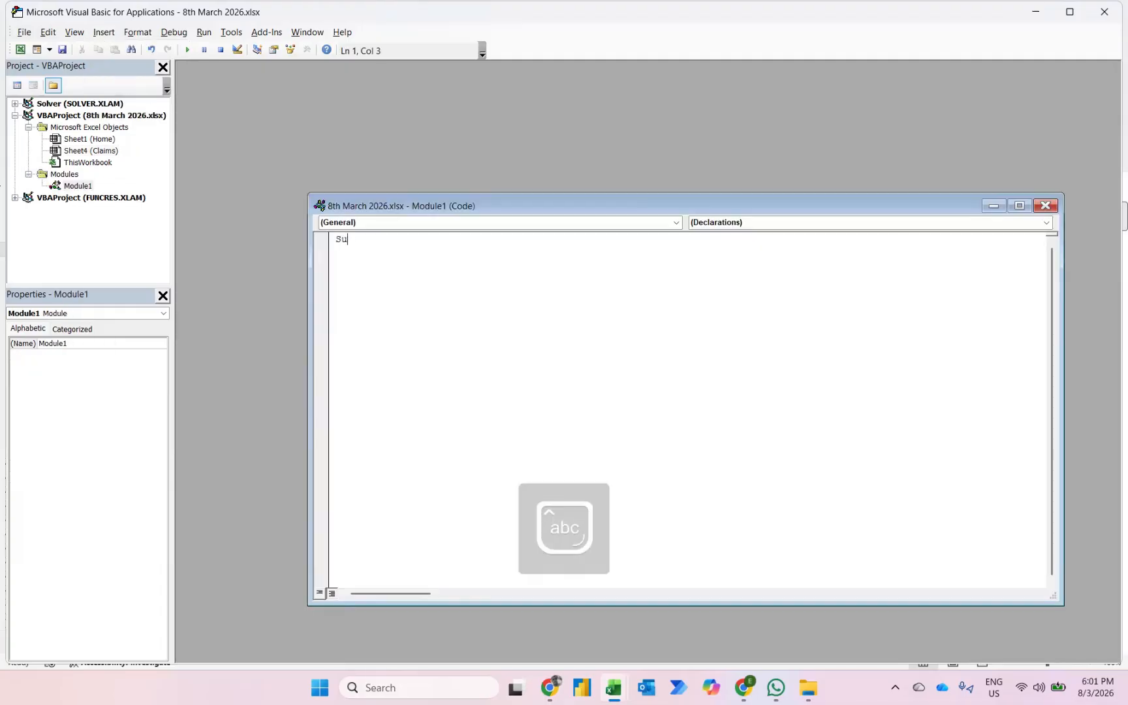
pyautogui.write('b I')
pyautogui.press('BackSpace')
pyautogui.write('U')
pyautogui.press('capslock')
pyautogui.write('pdate')
pyautogui.press('Return')
pyautogui.press('Return')
pyautogui.press('Return')
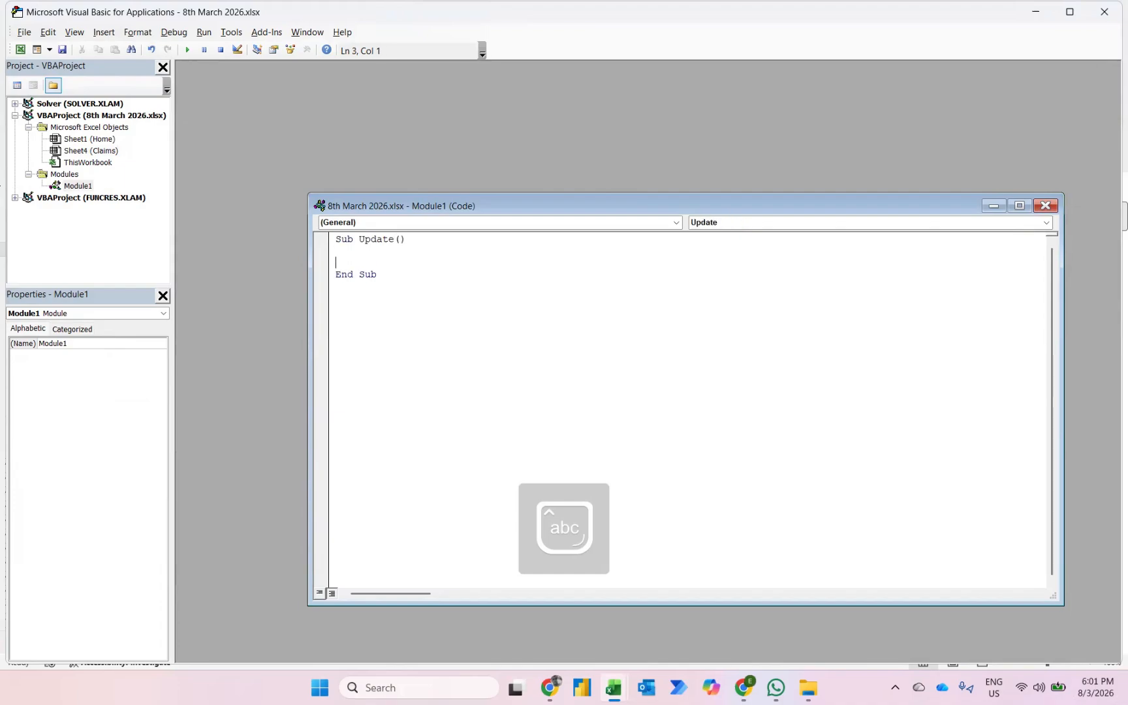
# - Declare the variable inside the Update procedure with the line Dim abc As PivotTable
pyautogui.press('Up')
pyautogui.write('Dim abc a')
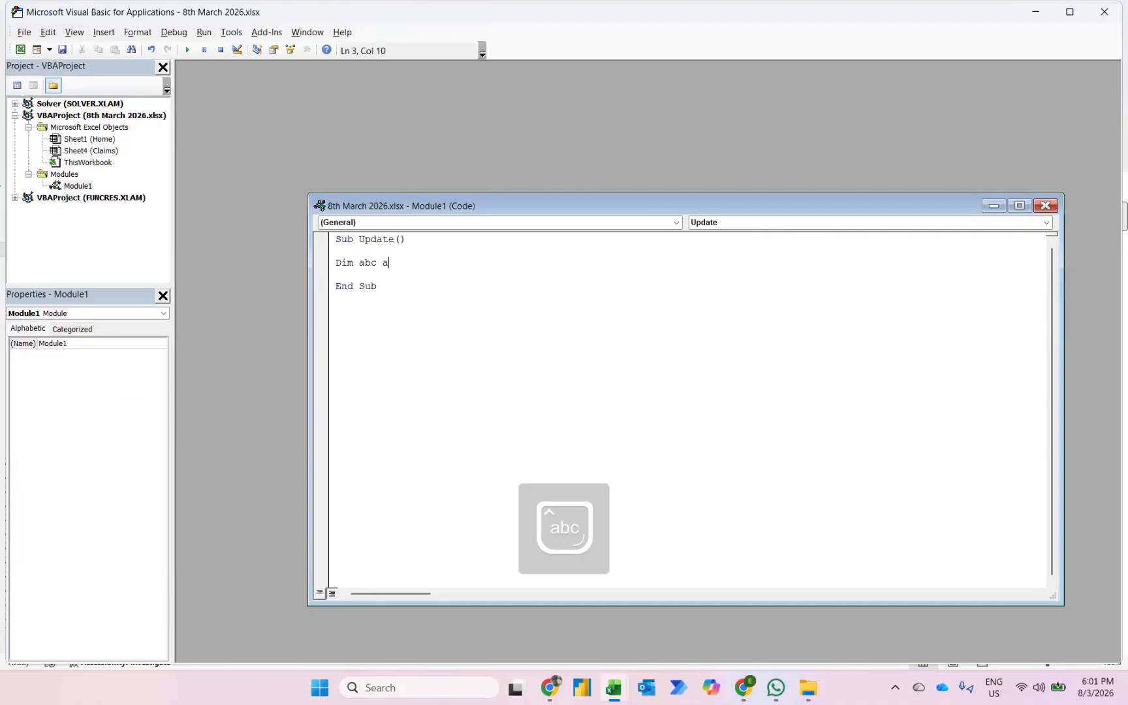
pyautogui.write('s Pivot')
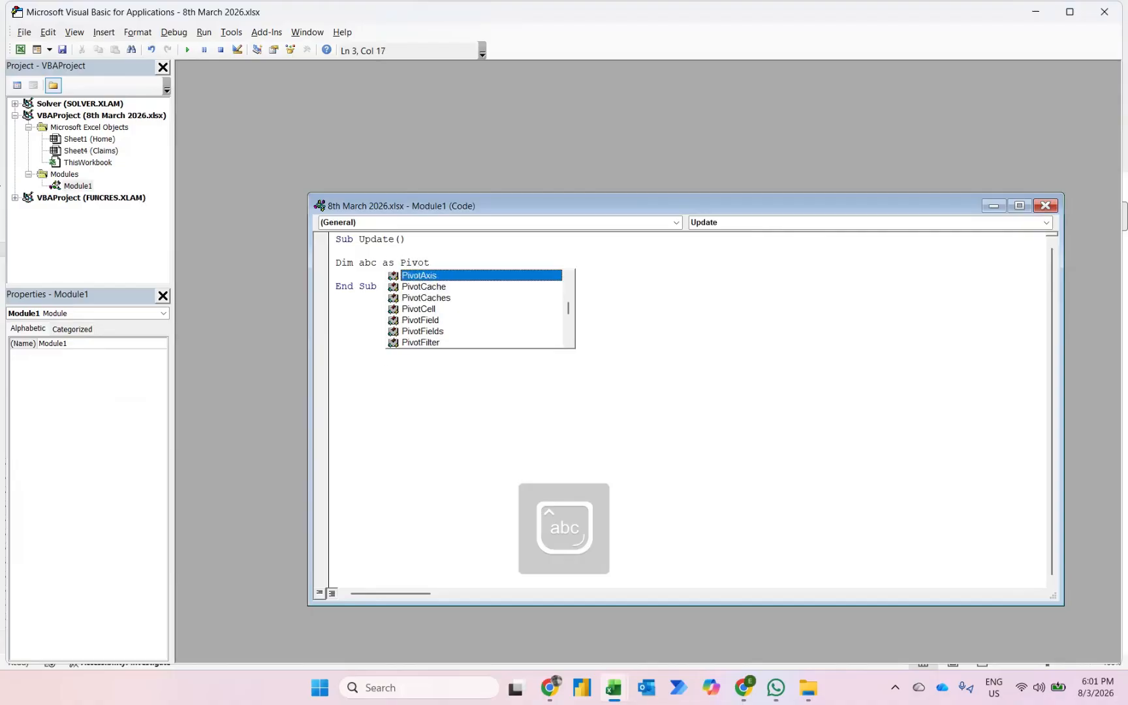
pyautogui.write('Ta')
pyautogui.press('Return')
# - Begin the assignment Set abc = Sheets("Claims").PivotTables(, checking the sheet name in the workbook
pyautogui.write('Se')
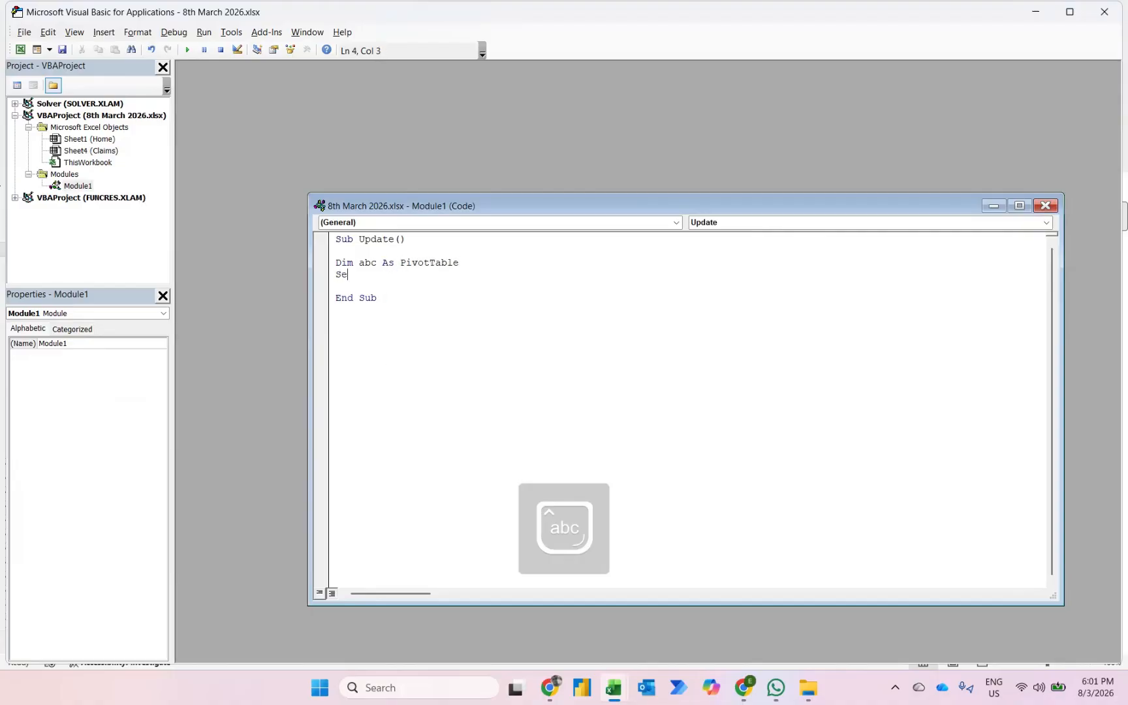
pyautogui.write('t abc = S')
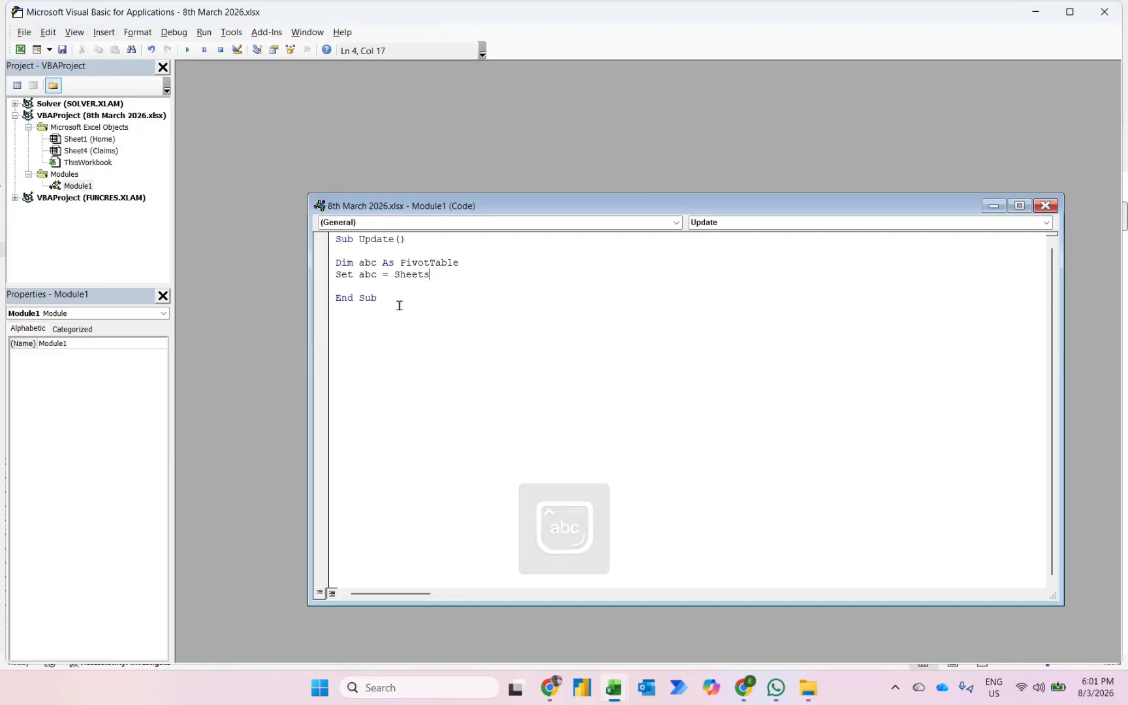
pyautogui.write('heets')
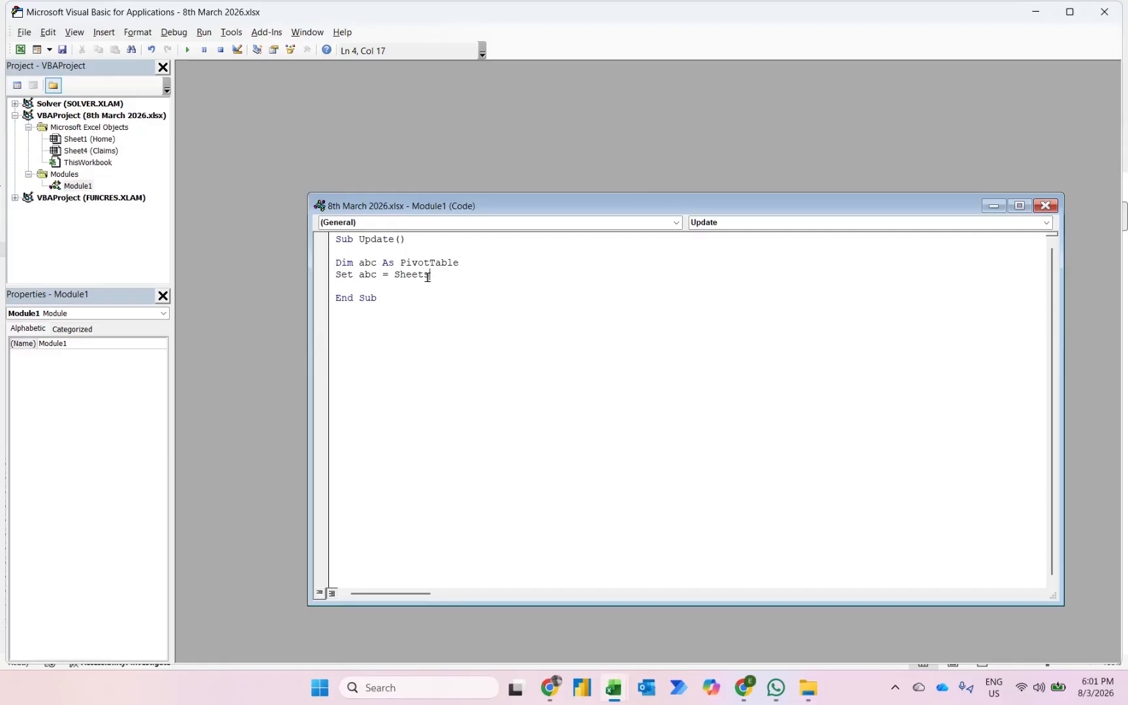
pyautogui.write('("')
pyautogui.moveTo(613, 687)
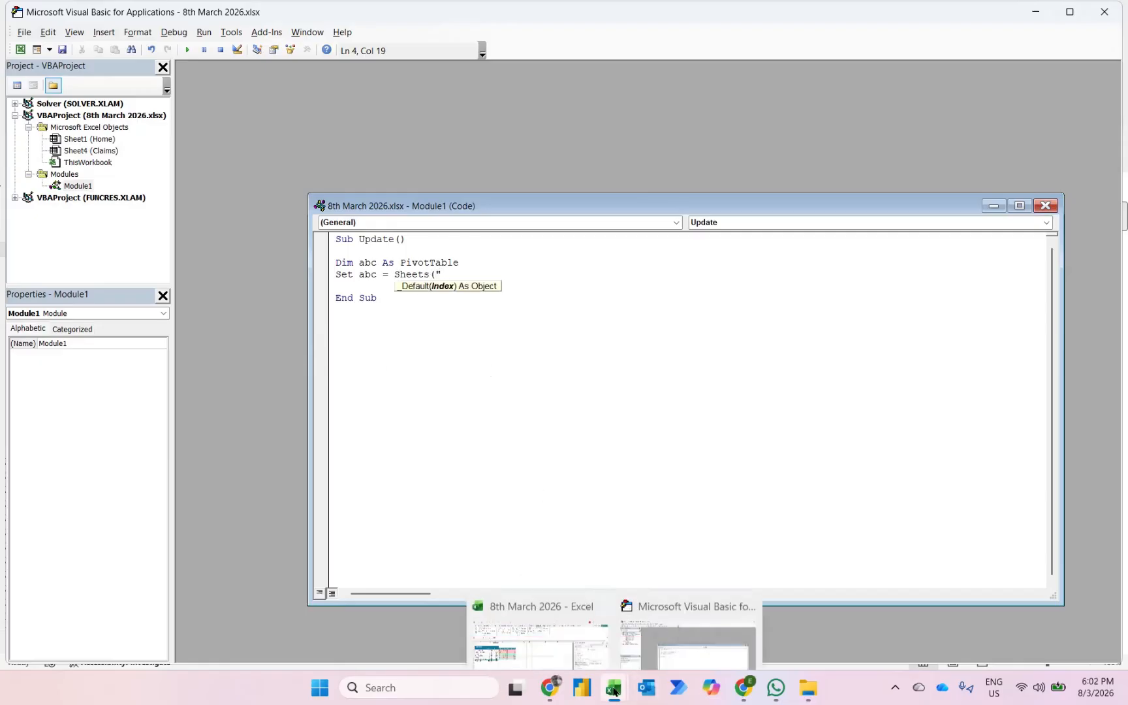
pyautogui.click(549, 641)
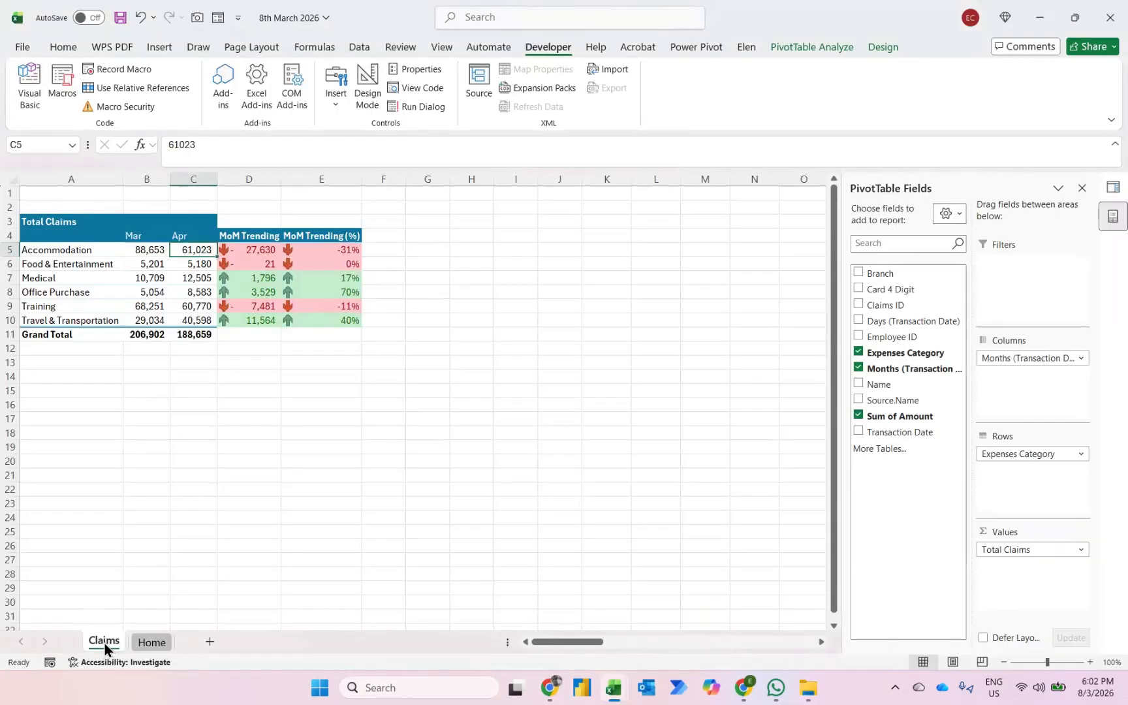
pyautogui.moveTo(614, 687)
pyautogui.click(664, 612)
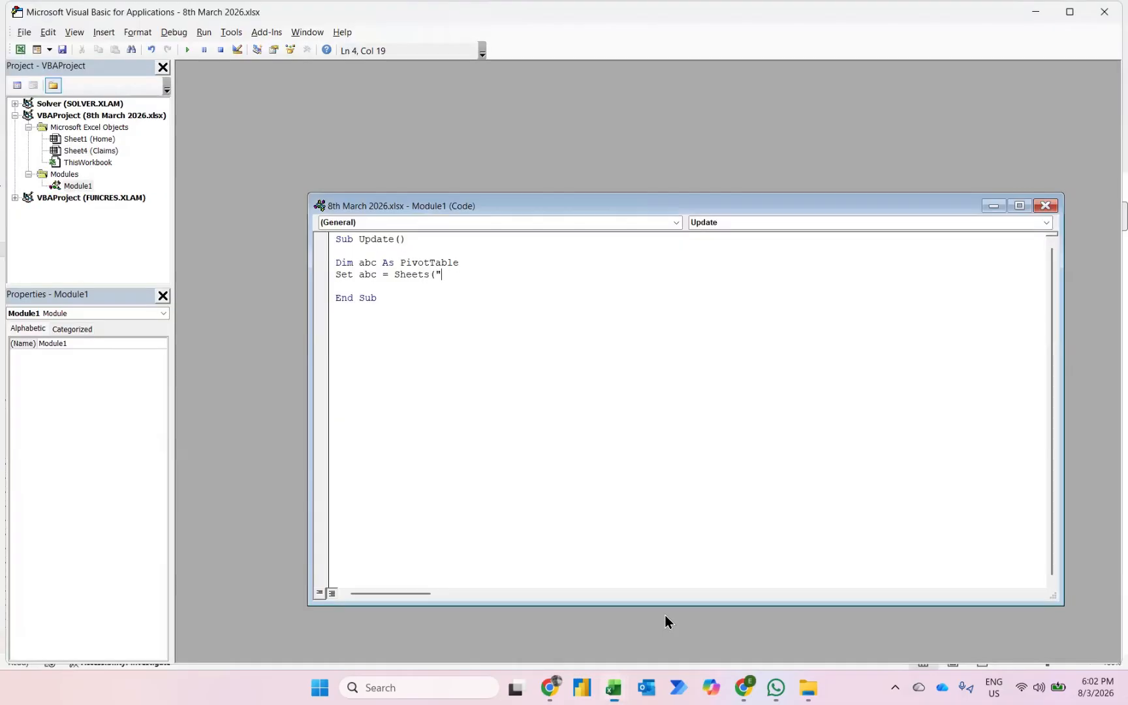
pyautogui.write('Claims')
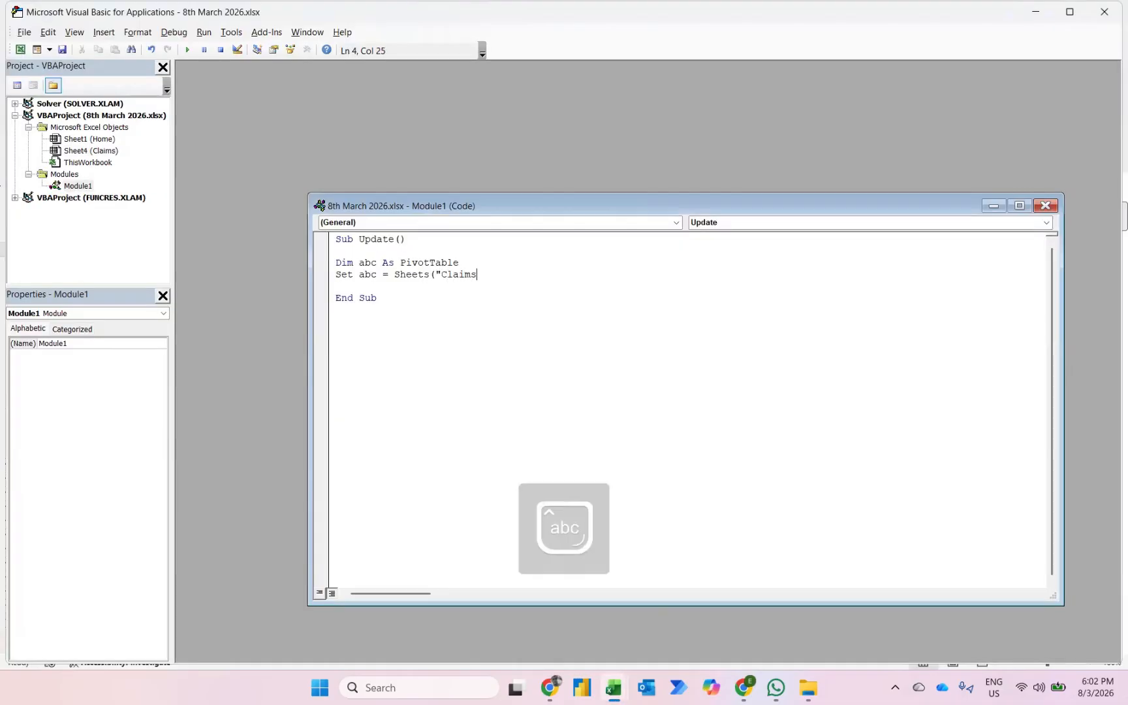
pyautogui.write('").Pv')
pyautogui.write('votTables(')
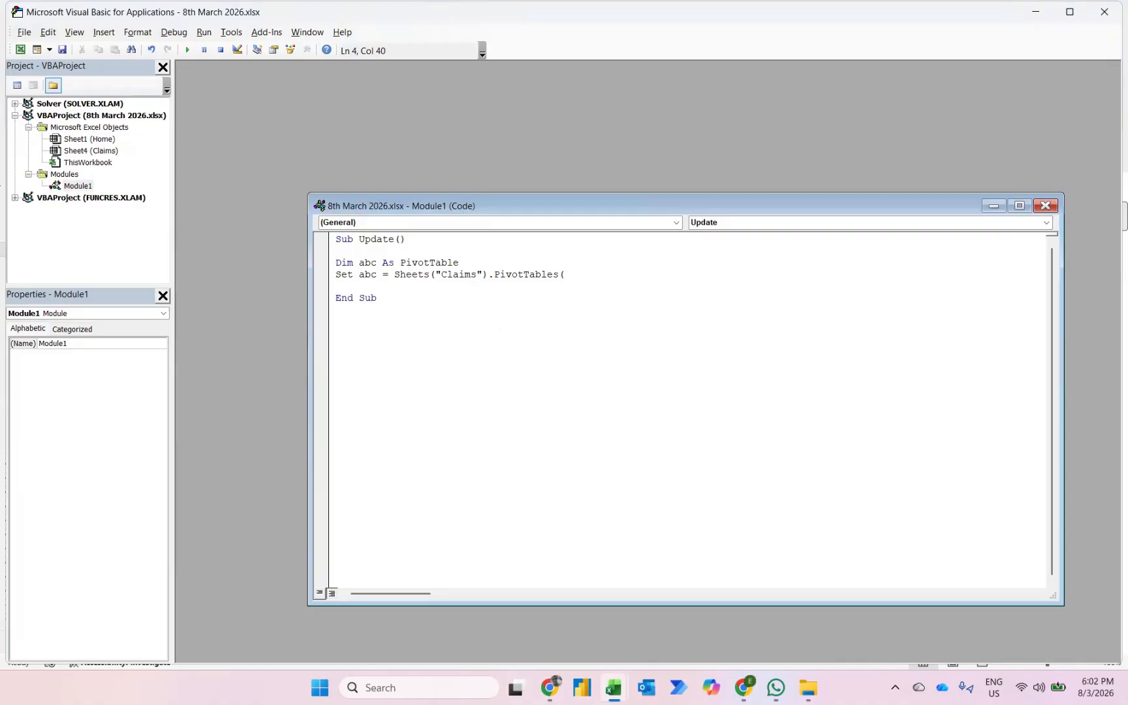
# - Copy the pivot table's name from the workbook and complete the Set statement's argument as "PivotTable2"
pyautogui.moveTo(613, 687)
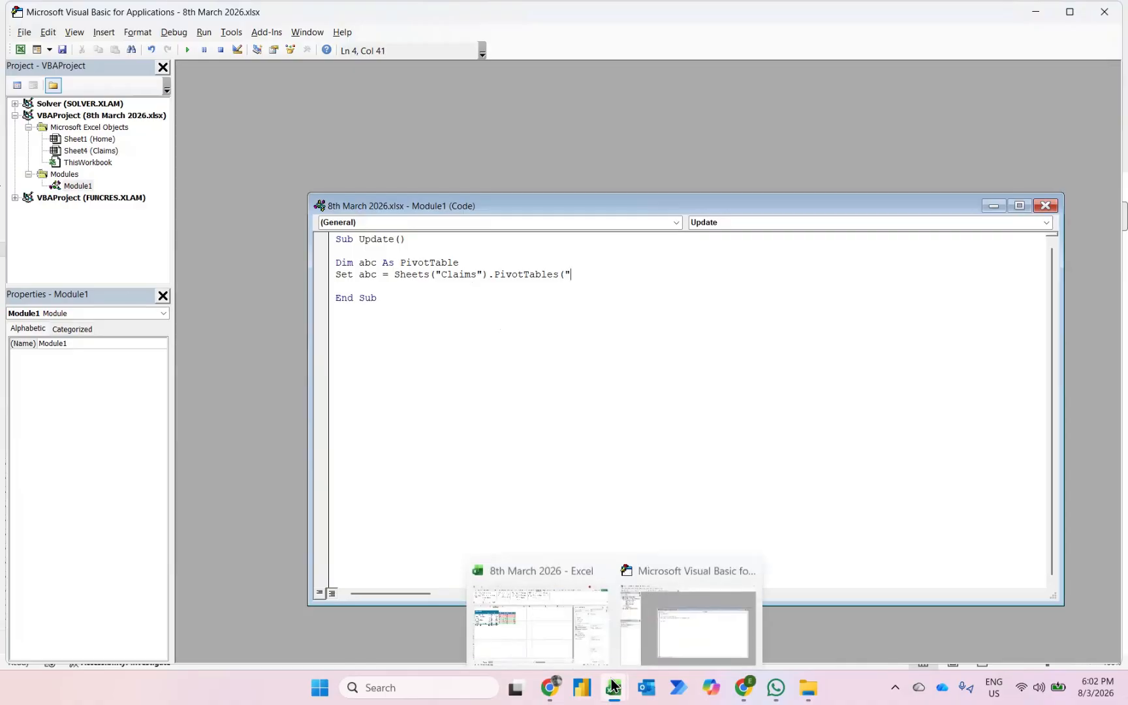
pyautogui.click(511, 625)
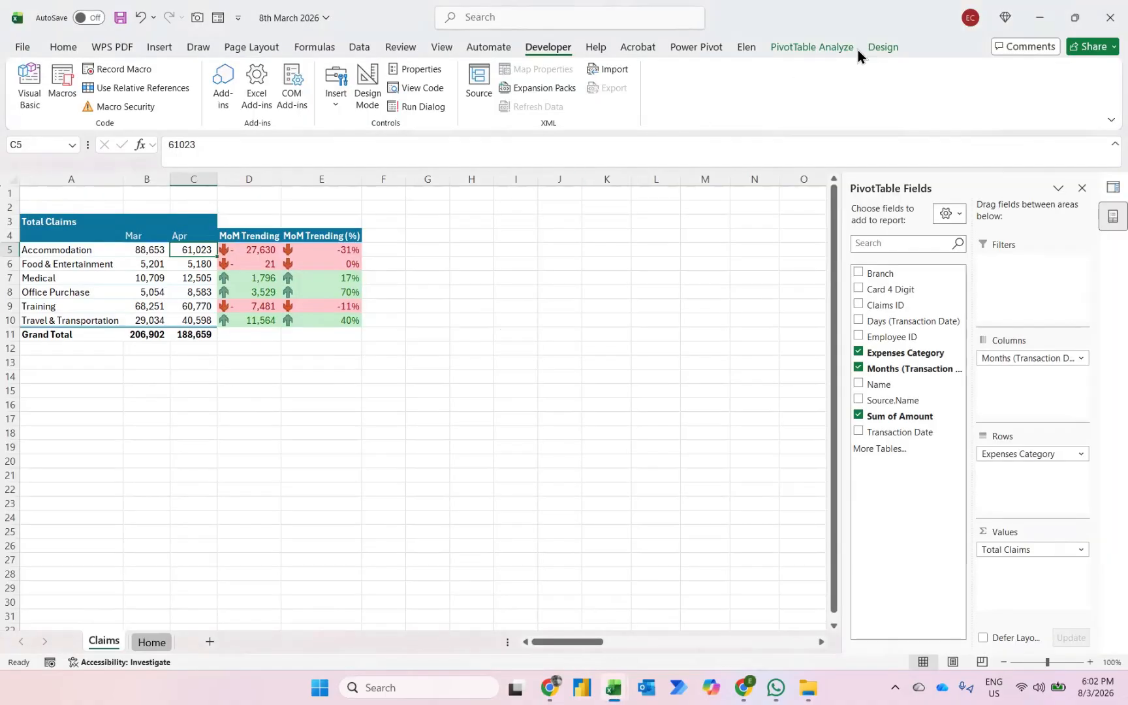
pyautogui.click(833, 47)
pyautogui.click(73, 89)
pyautogui.hotkey('ctrl', 'c')
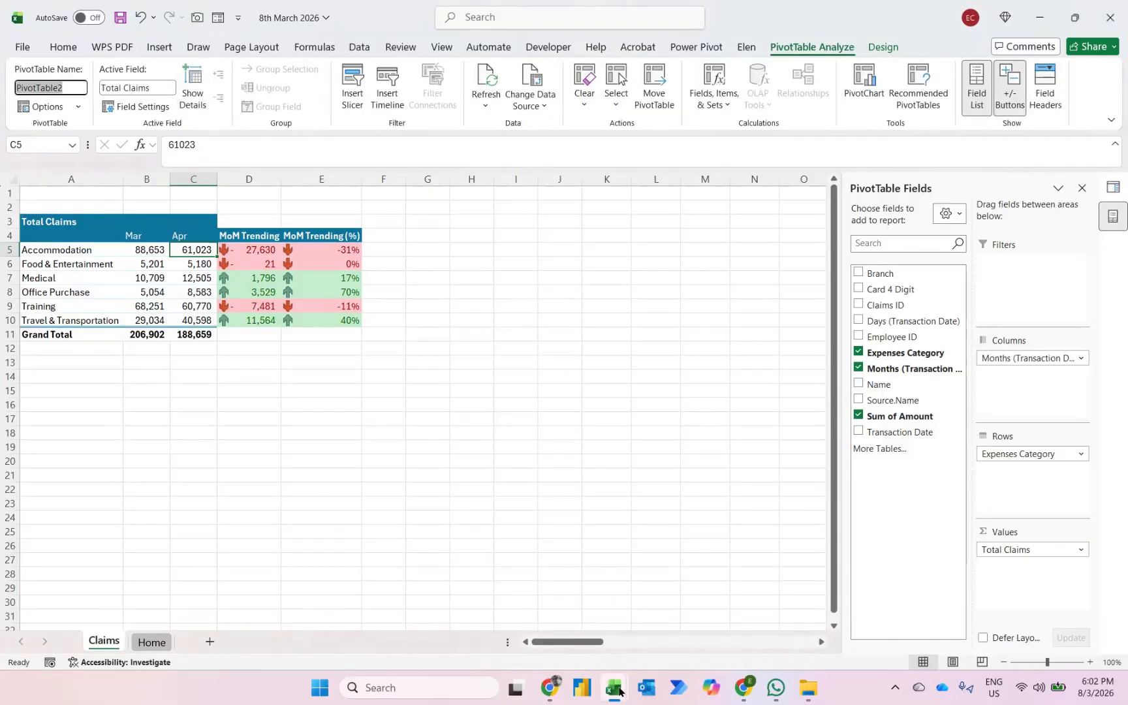
pyautogui.moveTo(616, 689)
pyautogui.click(673, 629)
pyautogui.hotkey('ctrl', 'v')
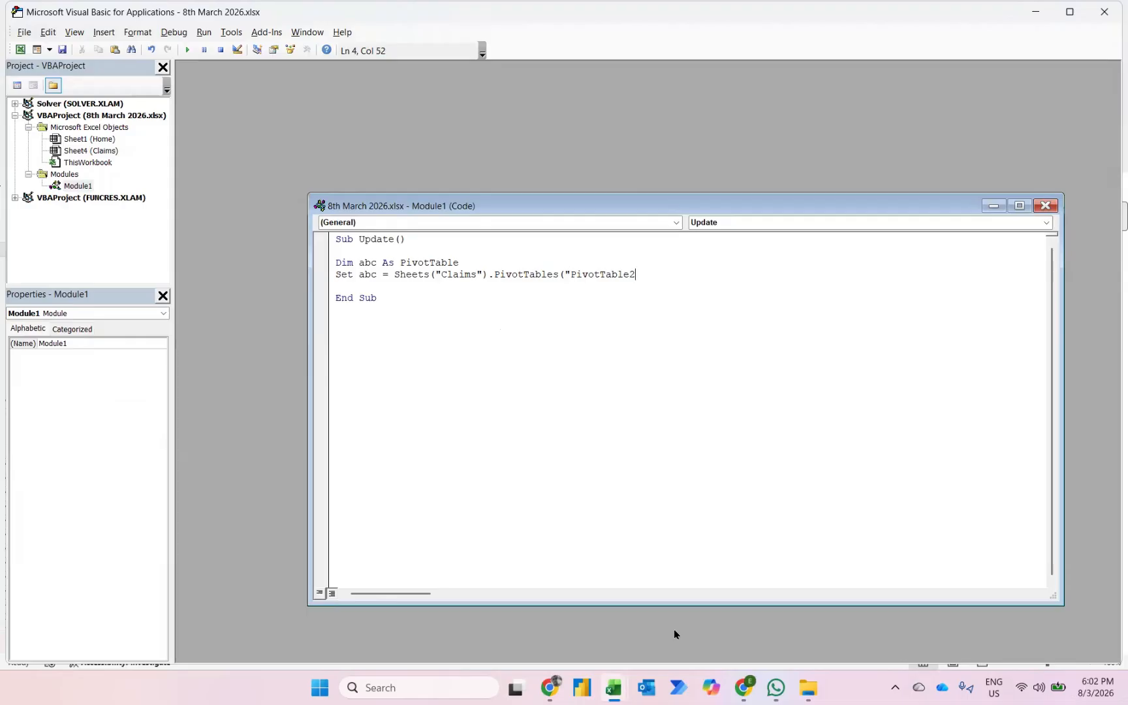
pyautogui.write(')')
pyautogui.press('Return')
# - Add the line abc.RefreshTable below the Set statement in the Update procedure
pyautogui.write('abc.re')
pyautogui.press('Down')
pyautogui.press('Down')
pyautogui.press('Down')
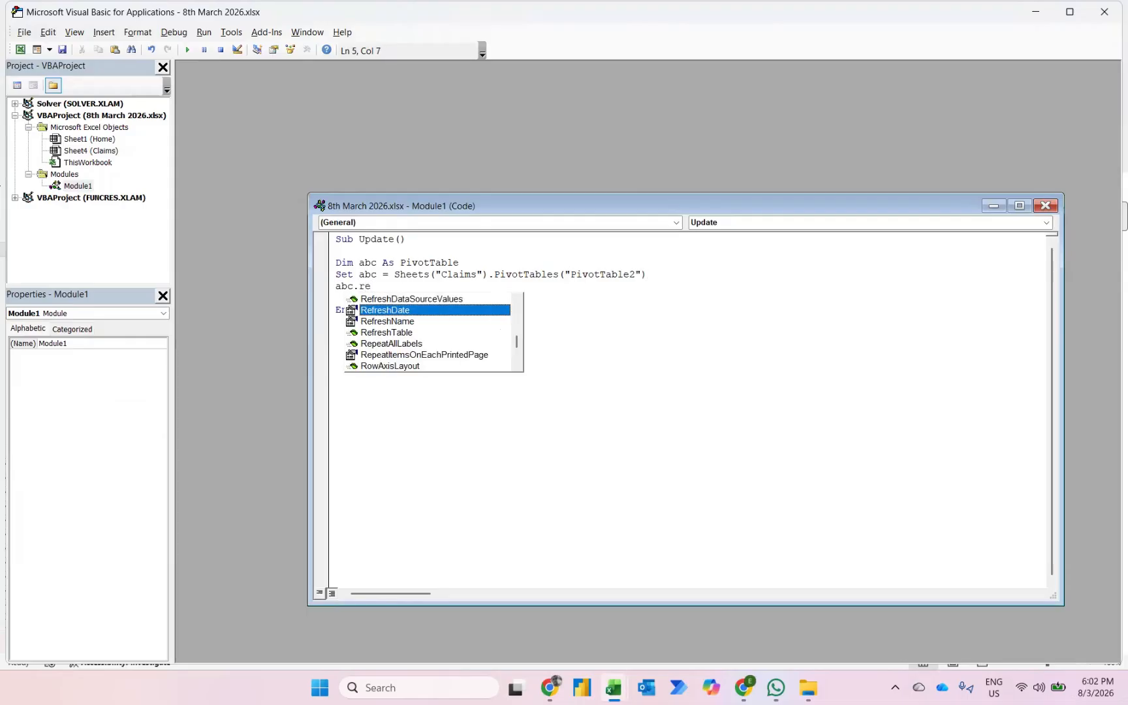
pyautogui.press('Tab')
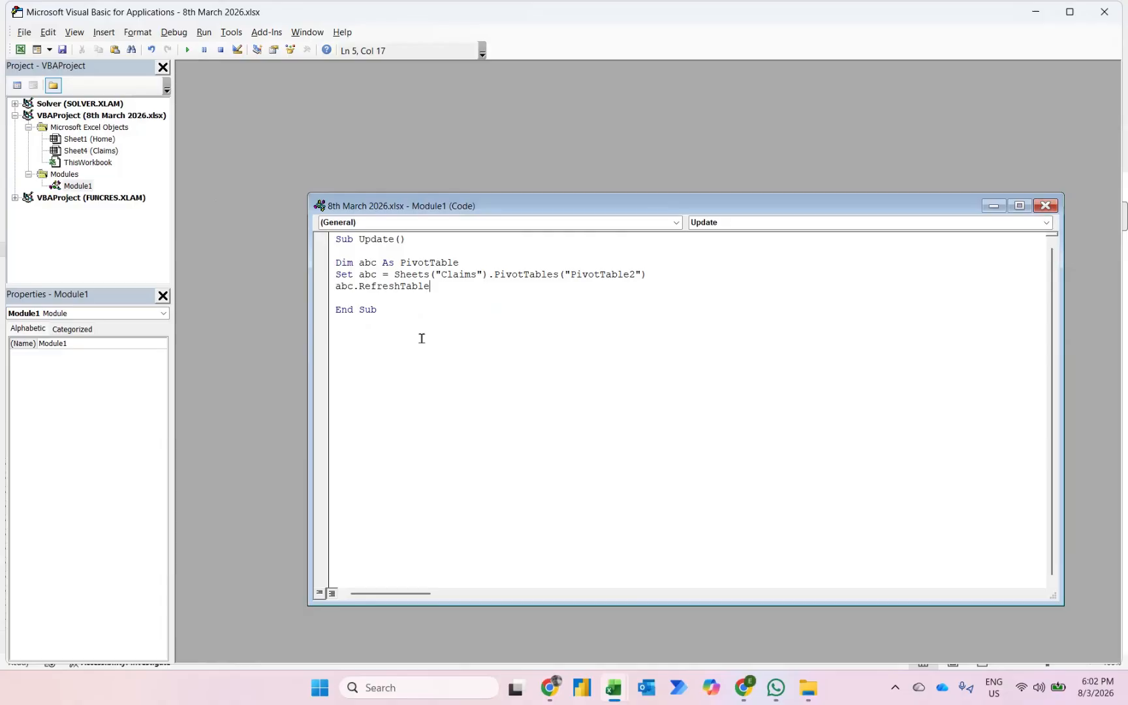
# - Switch back to the Claims sheet and draw a rectangle about 1.23 cm high and 6.24 cm wide across G2:J4
pyautogui.moveTo(614, 687)
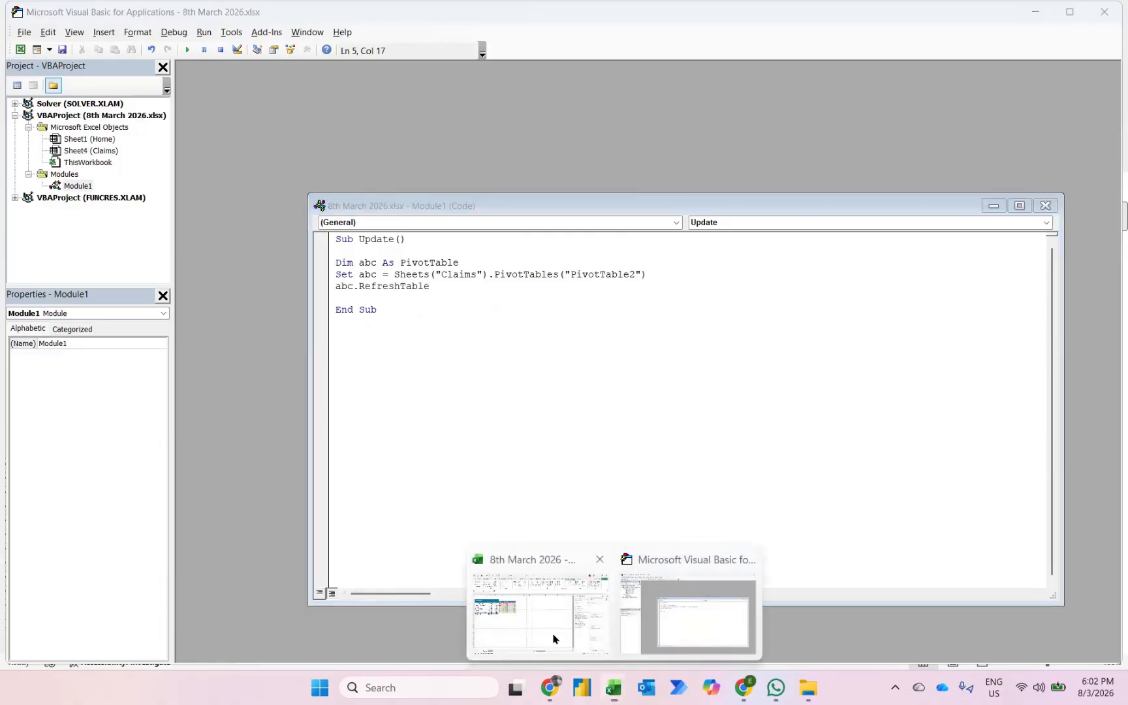
pyautogui.click(542, 629)
pyautogui.click(481, 398)
pyautogui.click(156, 47)
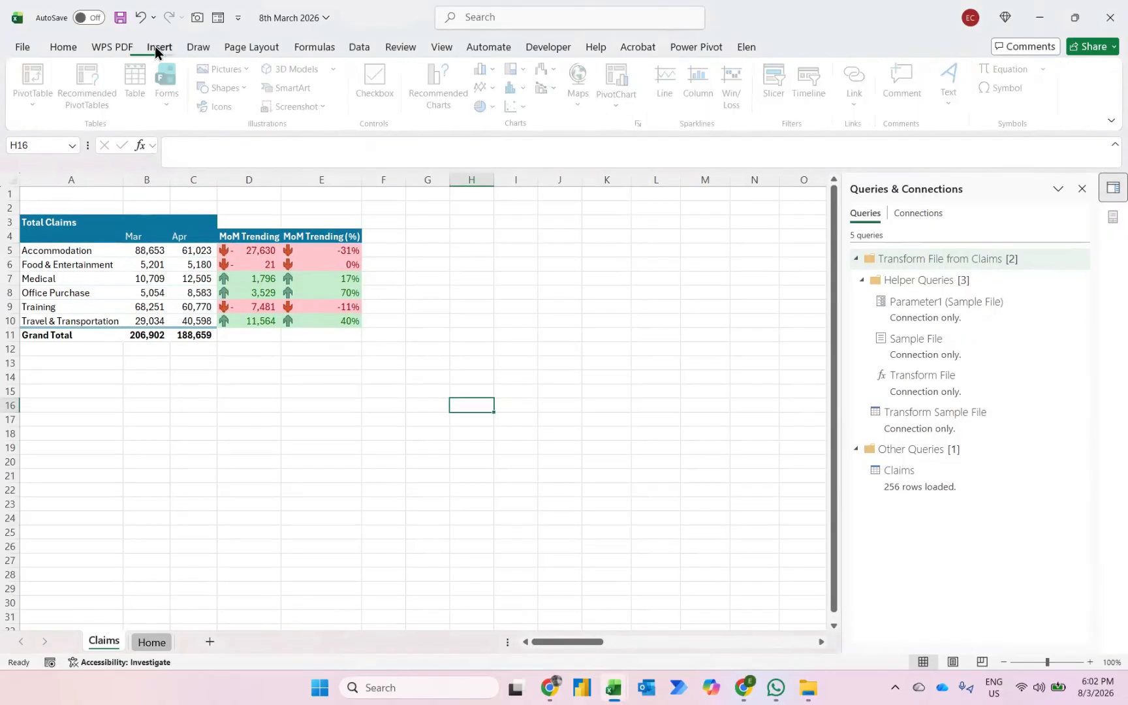
pyautogui.click(230, 87)
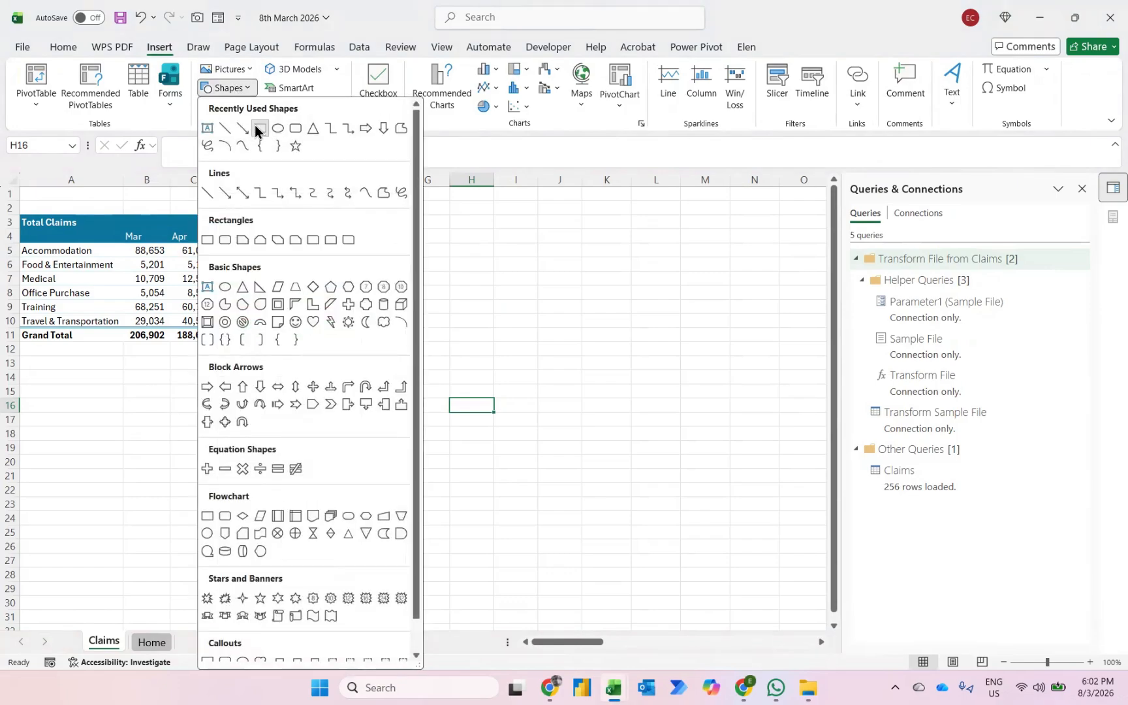
pyautogui.click(260, 129)
pyautogui.moveTo(426, 201); pyautogui.dragTo(599, 235)
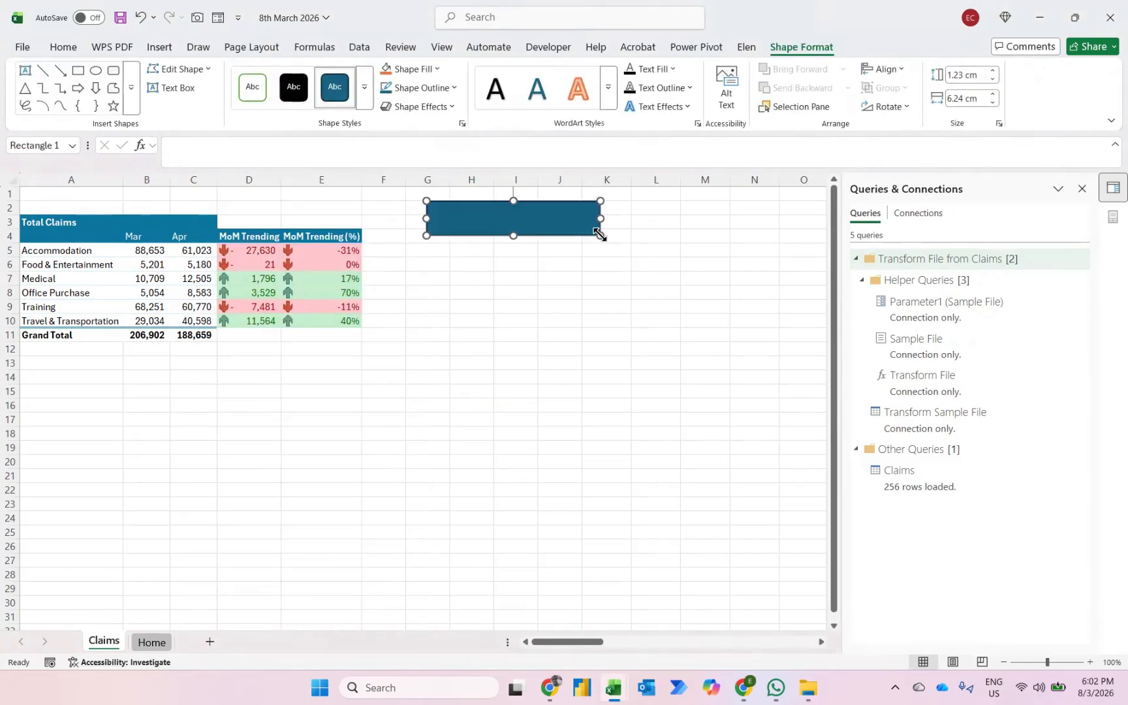
# - Label the rectangle "Update" and format the text as 20 pt, bold and horizontally centred
pyautogui.write('Update')
pyautogui.hotkey('ctrl', 'a')
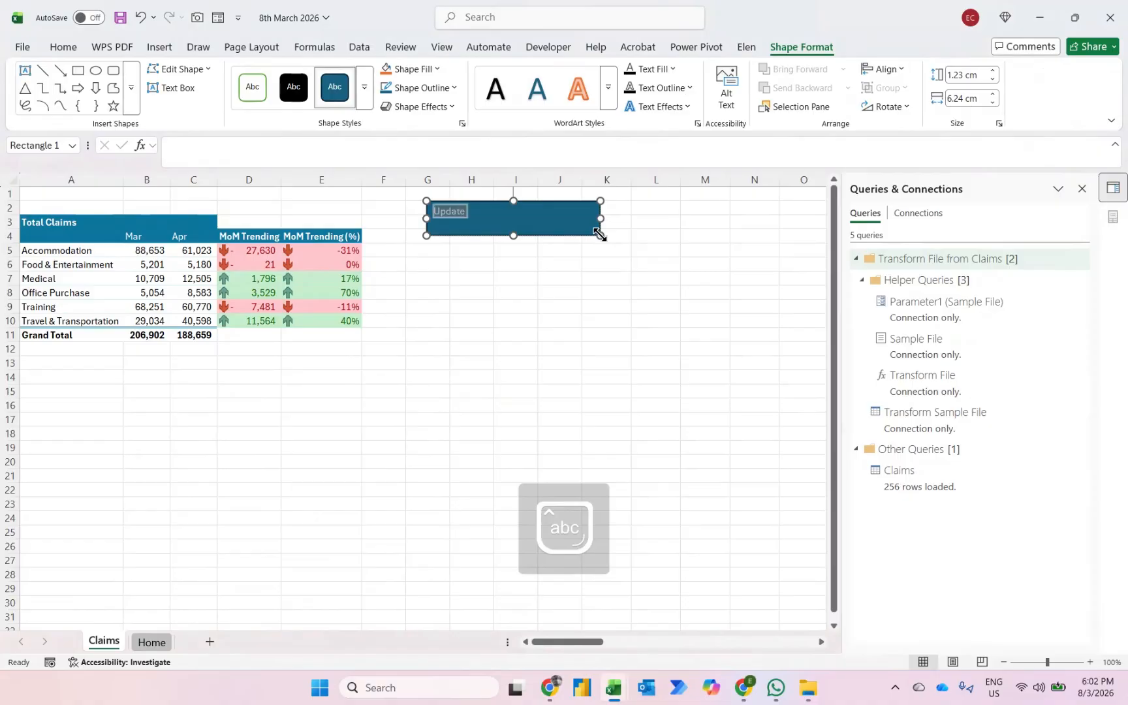
pyautogui.hotkey('ctrl', 'shift', '.')
pyautogui.hotkey('ctrl', 'shift', '.')
pyautogui.hotkey('ctrl', 'shift', '.')
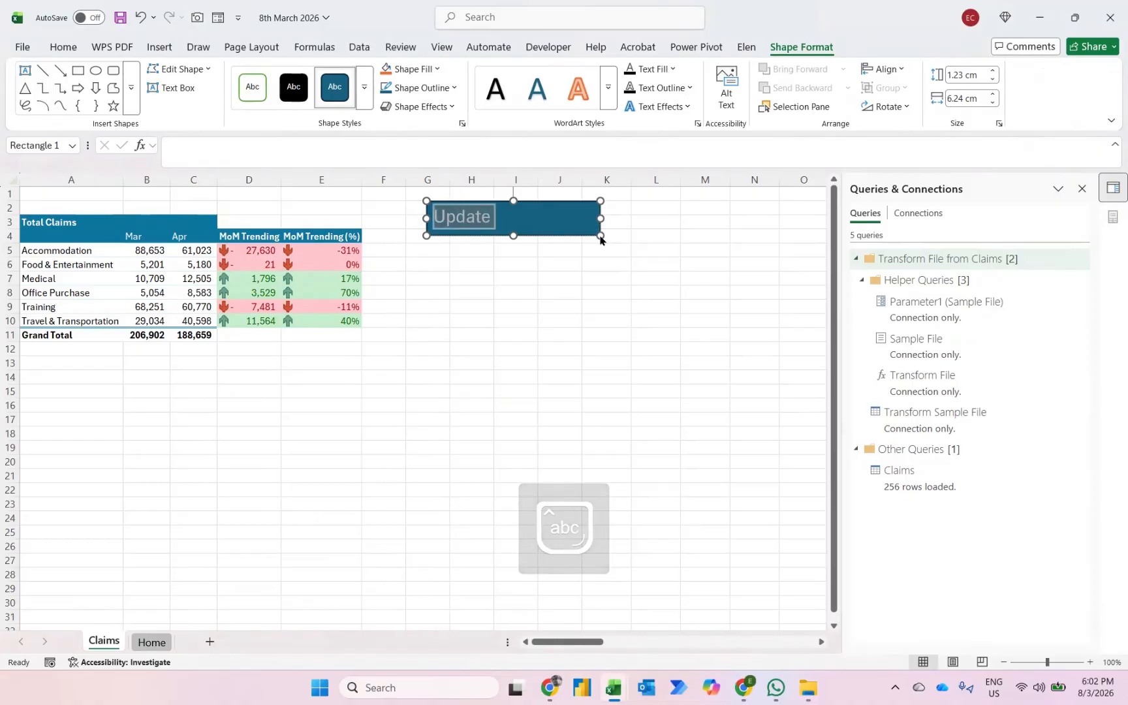
pyautogui.press('alt')
pyautogui.press('h')
pyautogui.press('a')
pyautogui.press('c')
pyautogui.hotkey('ctrl', 'b')
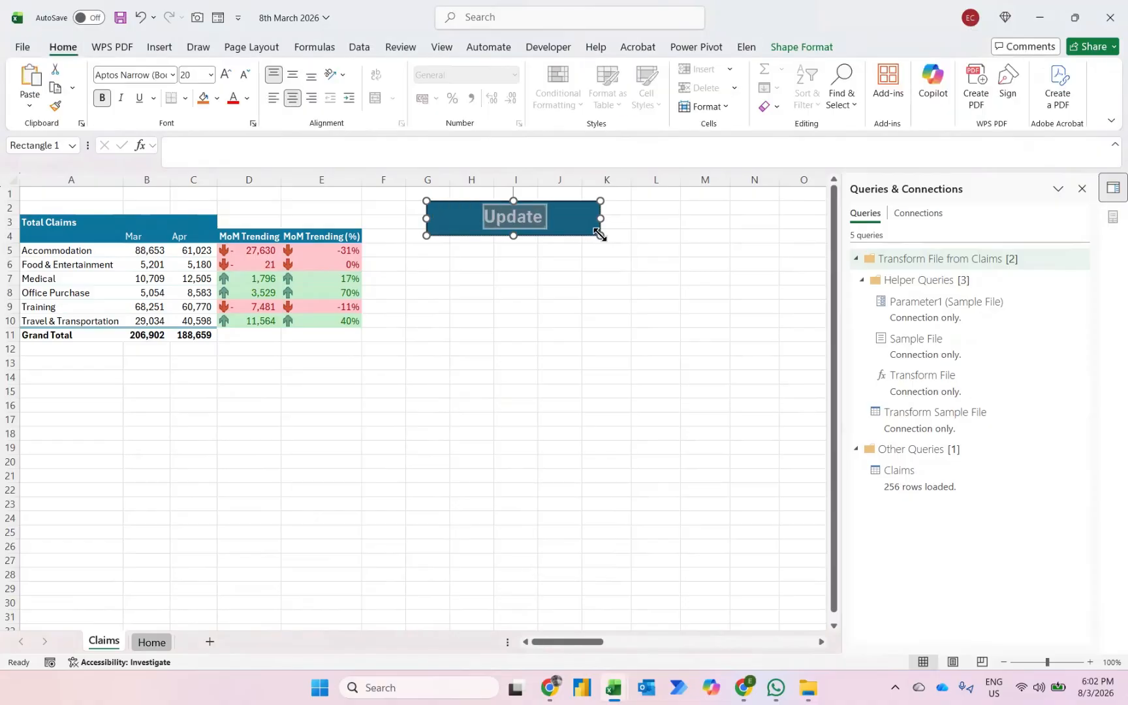
# - Assign the Update macro to the rectangle, deselect the shape and run the macro from it
pyautogui.rightClick(586, 236)
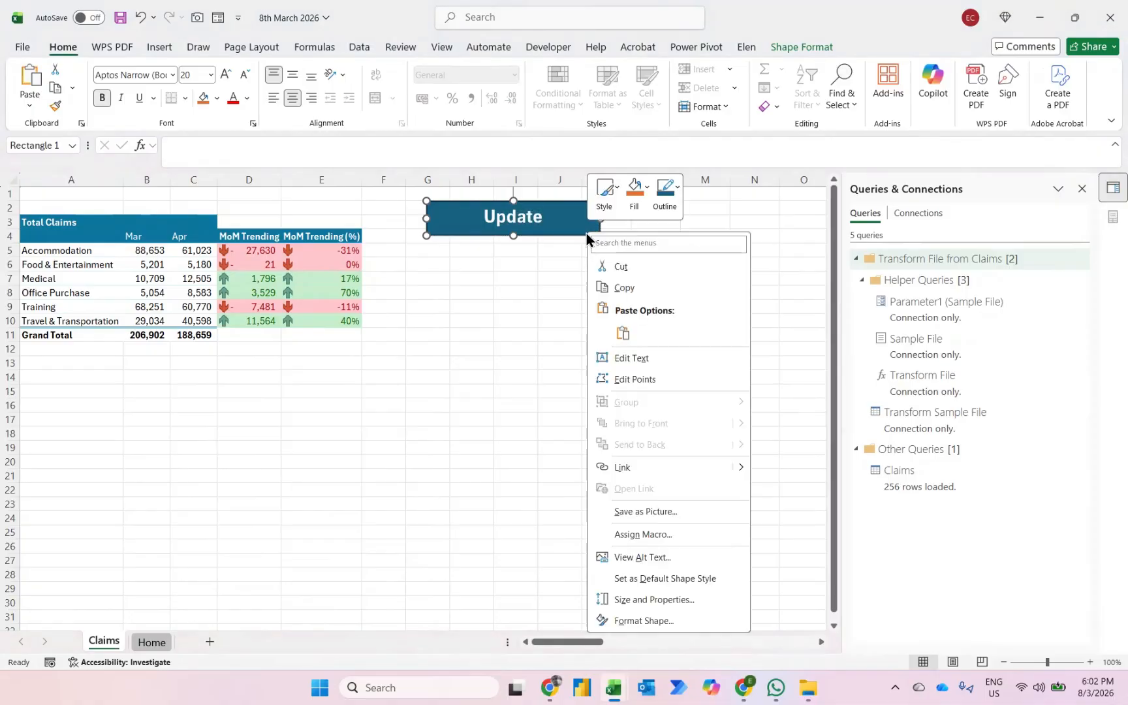
pyautogui.click(643, 534)
pyautogui.click(500, 450)
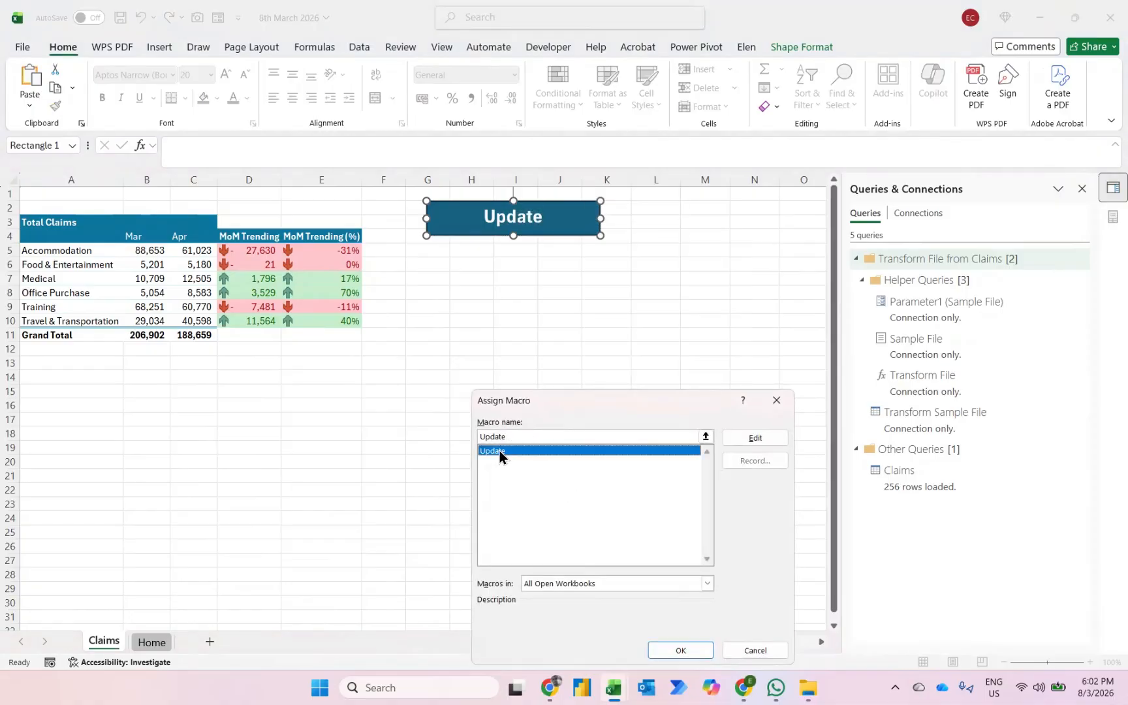
pyautogui.click(665, 657)
pyautogui.click(552, 448)
pyautogui.click(467, 225)
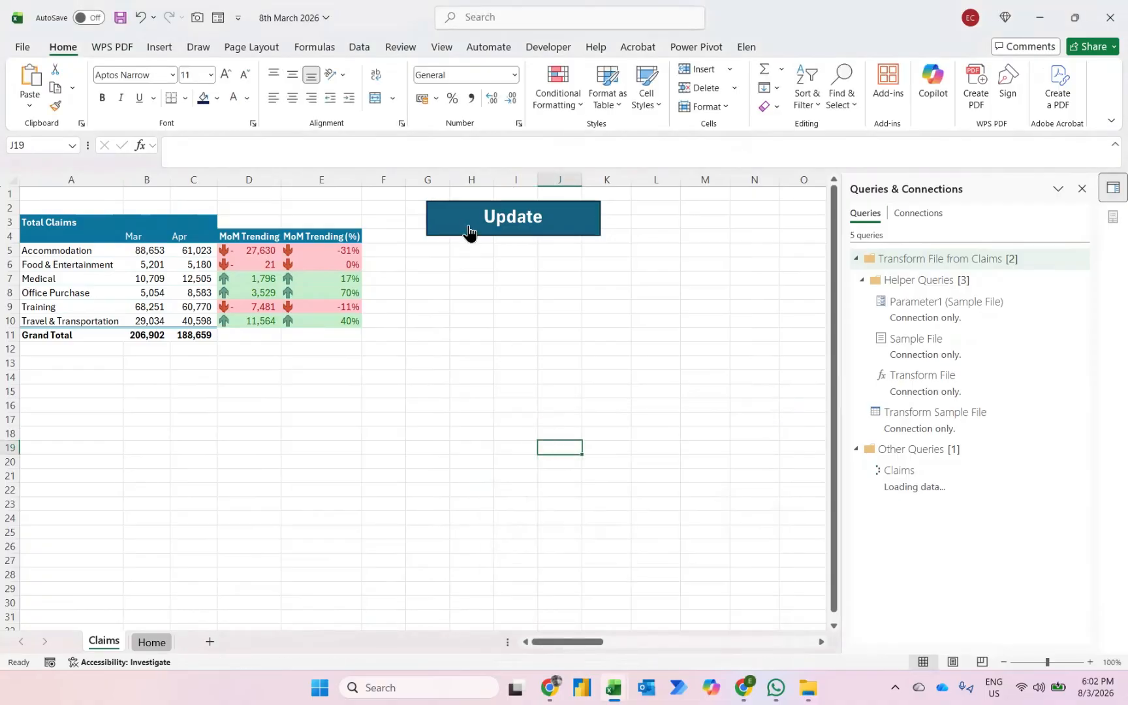
# - Switch to File Explorer and move the files 05 - May 25 and 06 - Jun 25 into the Claims folder
pyautogui.moveTo(812, 686)
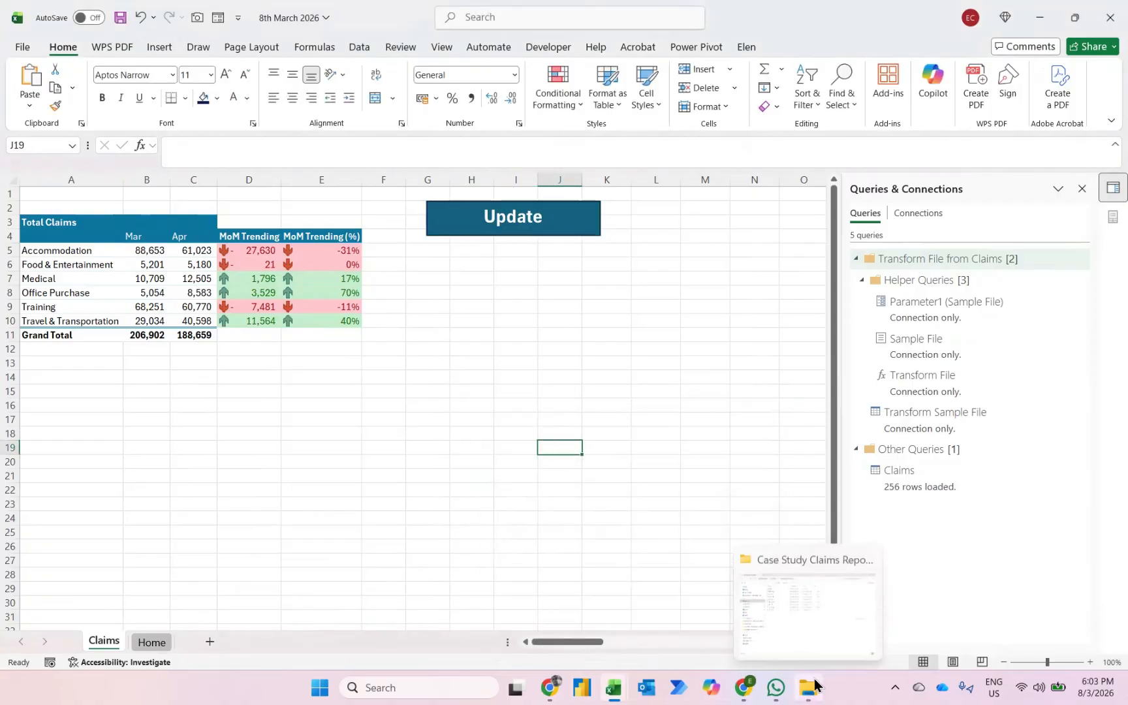
pyautogui.click(800, 646)
pyautogui.click(262, 155)
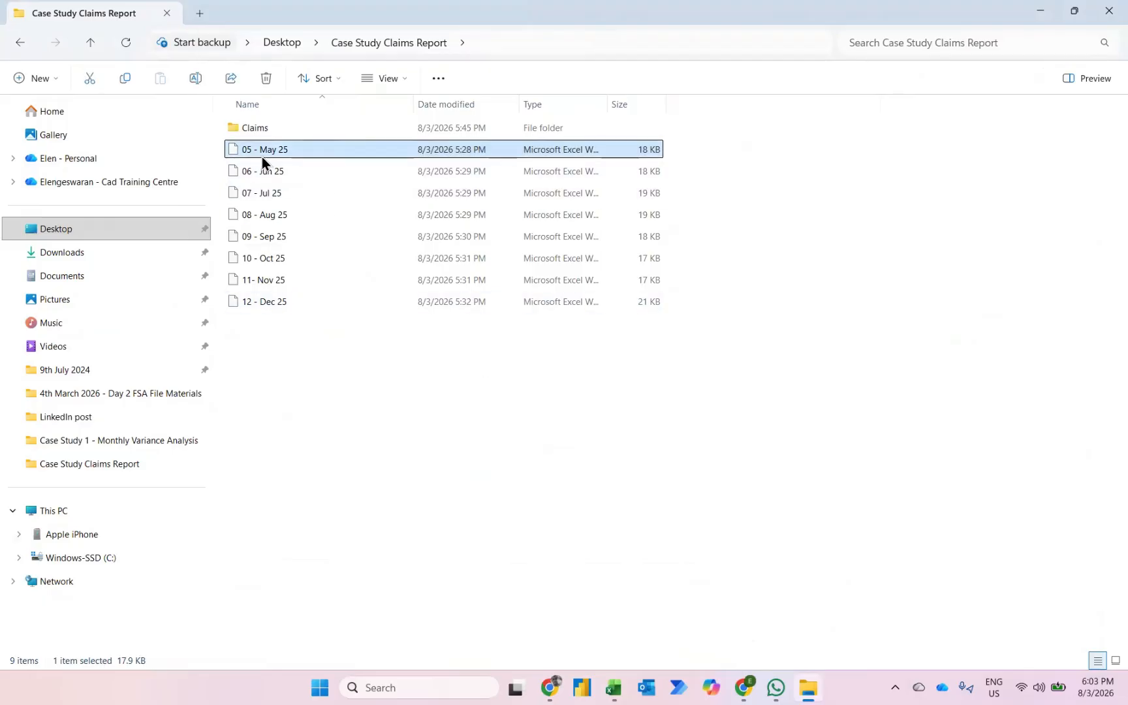
pyautogui.hotkey('shift', 'Down')
pyautogui.moveTo(261, 157); pyautogui.dragTo(263, 130)
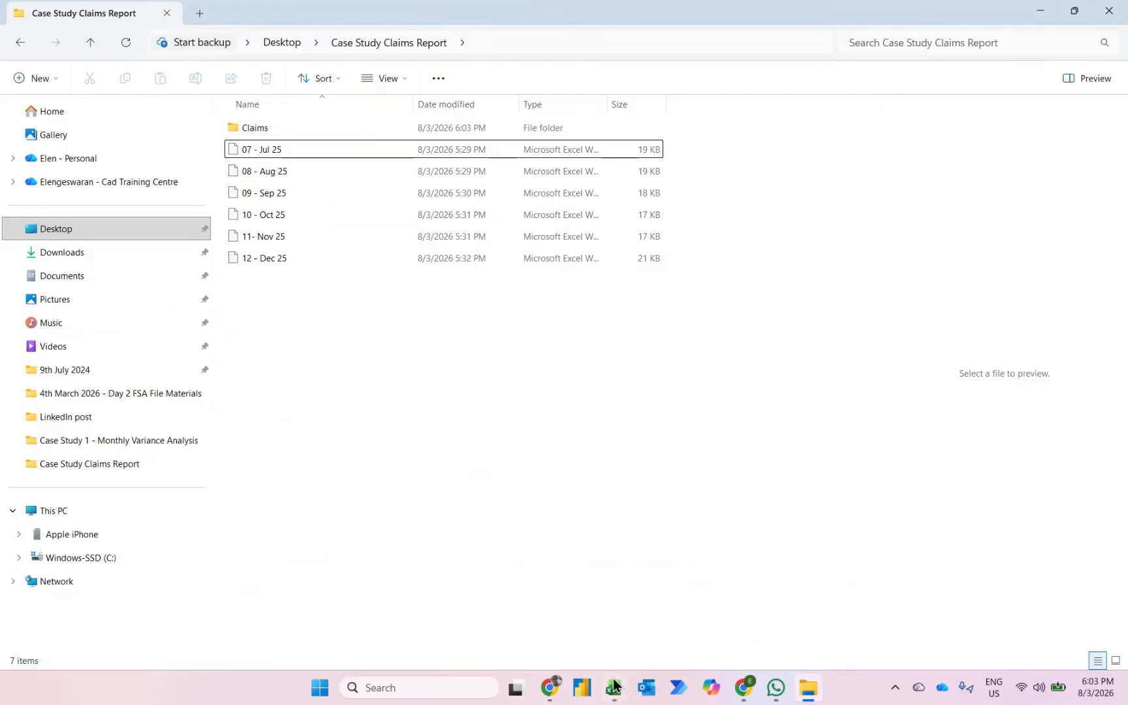
# - Switch back to the Excel workbook and run the Update macro from its shape to bring in the May and June claims
pyautogui.moveTo(614, 687)
pyautogui.click(567, 615)
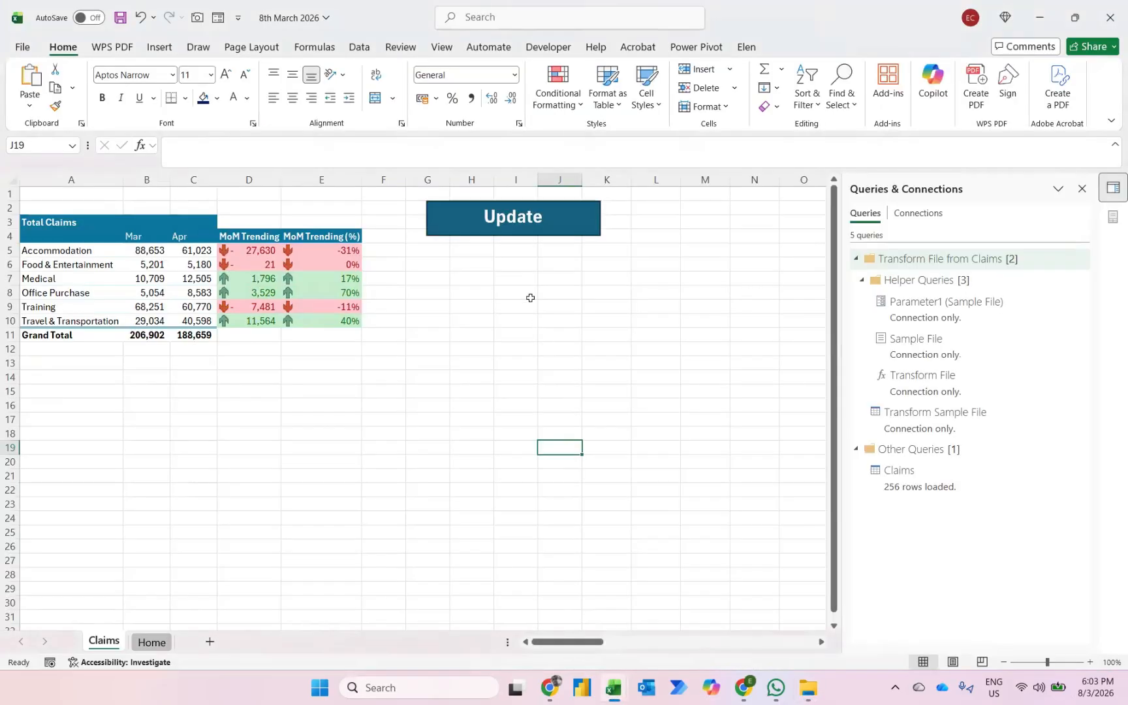
pyautogui.click(514, 233)
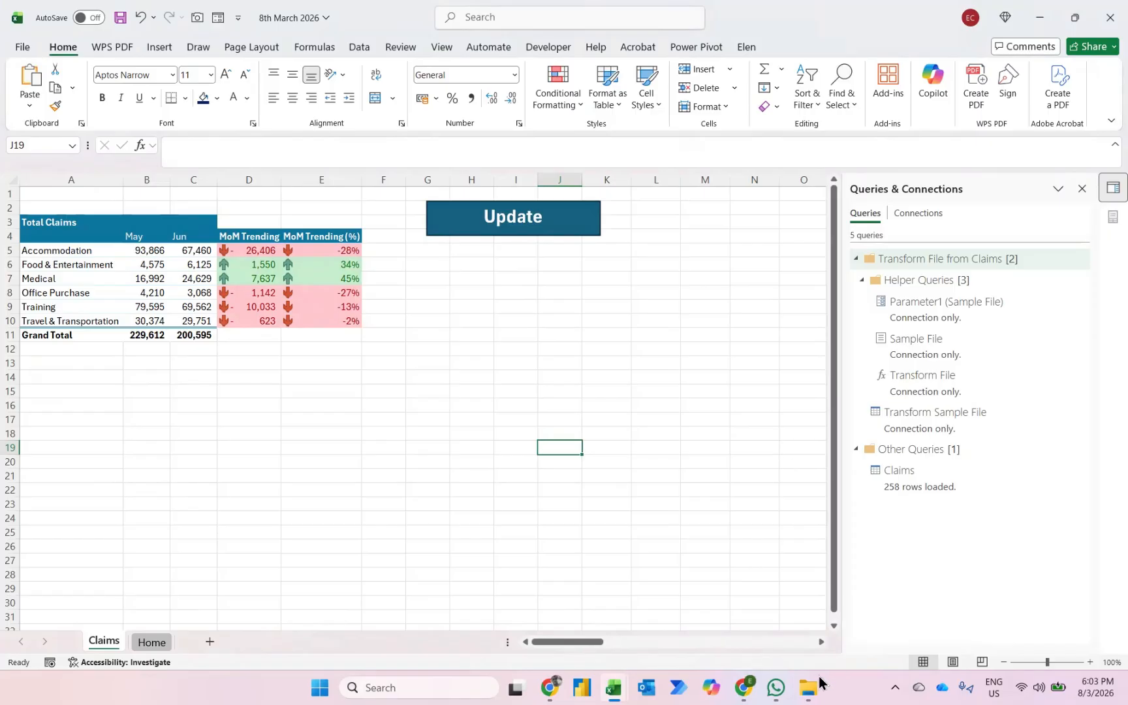
# - Switch to File Explorer and move the files 07 - Jul 25 and 08 - Aug 25 into the Claims folder
pyautogui.moveTo(815, 679)
pyautogui.click(794, 624)
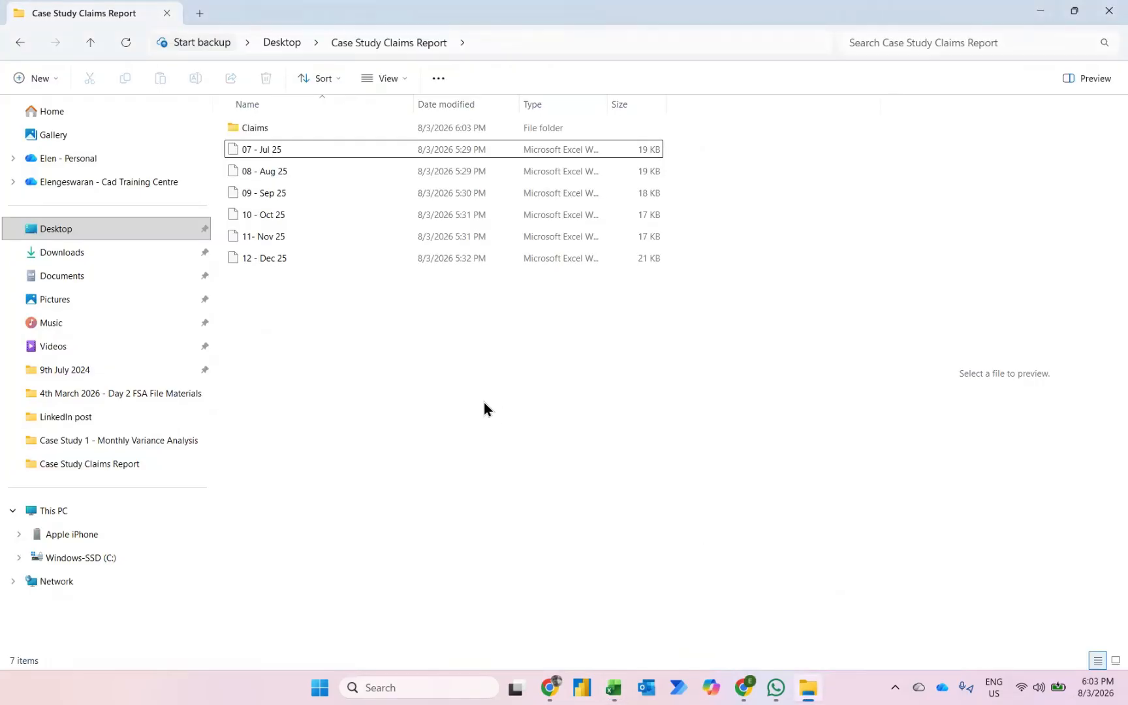
pyautogui.click(257, 151)
pyautogui.hotkey('shift', 'Down')
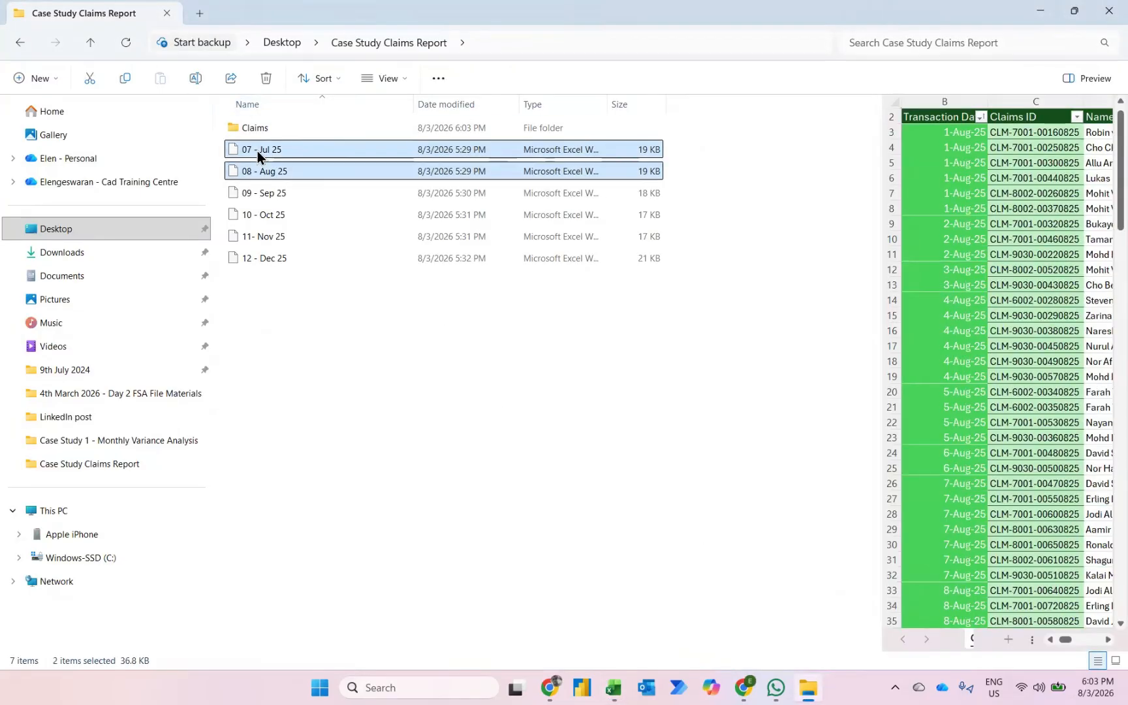
pyautogui.moveTo(257, 151); pyautogui.dragTo(275, 129)
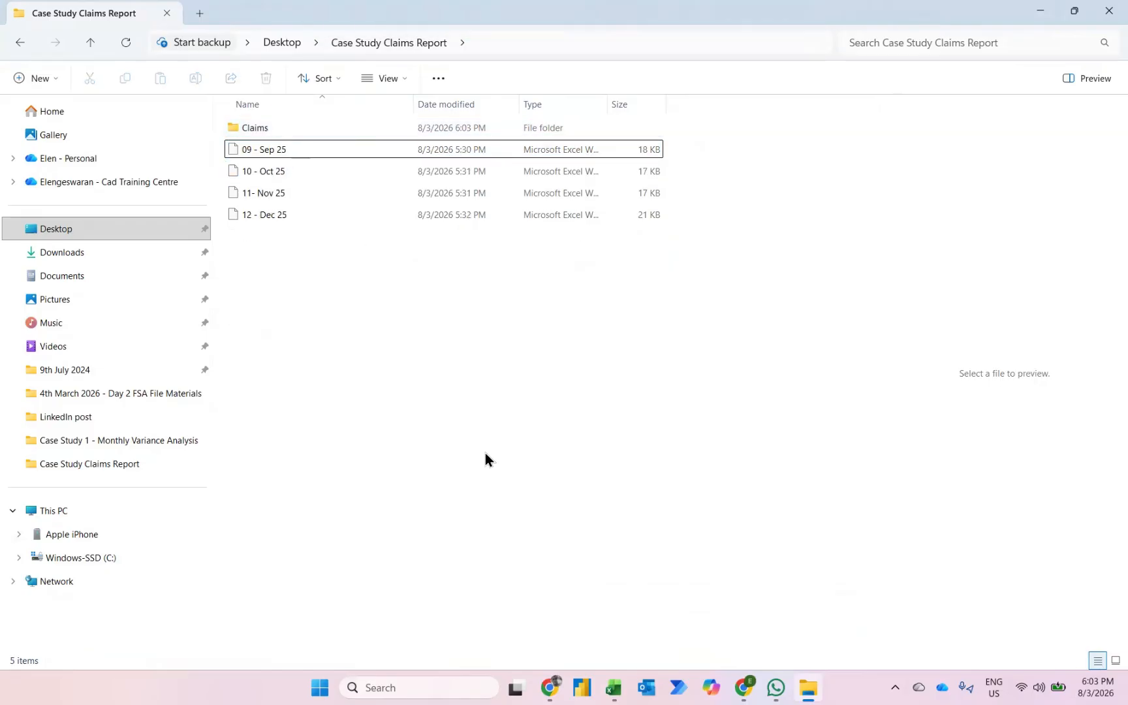
# - Return to the Excel workbook and refresh the report with the Update shape to bring in the July and August claims
pyautogui.moveTo(614, 685)
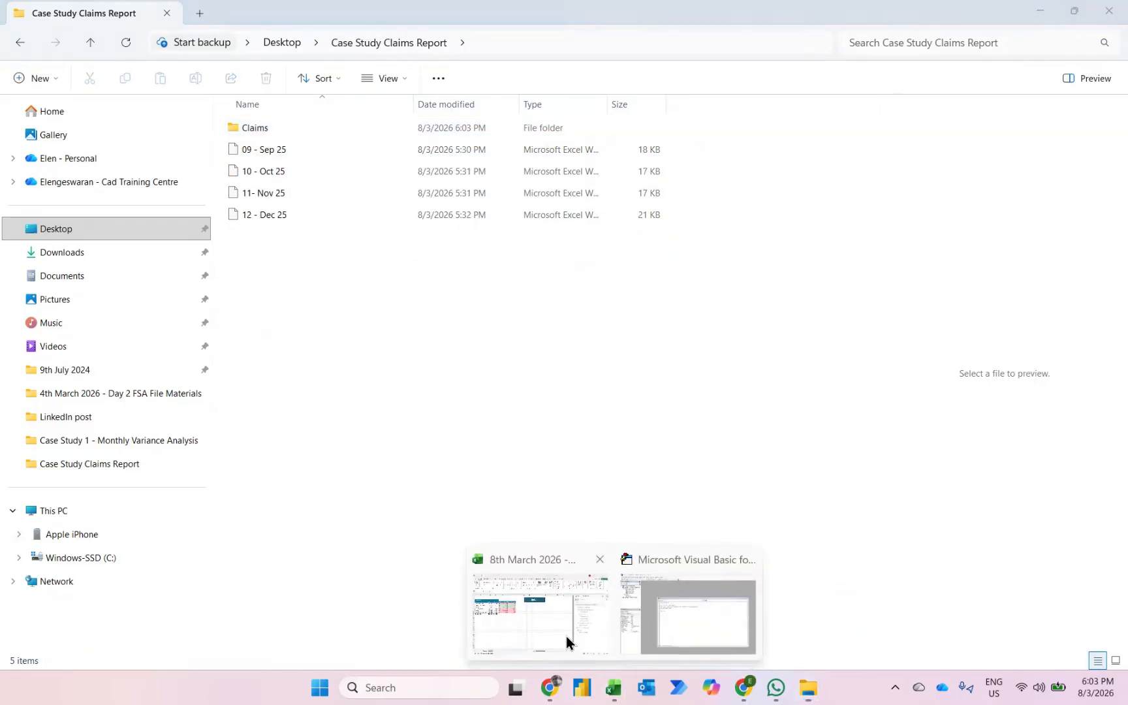
pyautogui.click(569, 642)
pyautogui.click(493, 222)
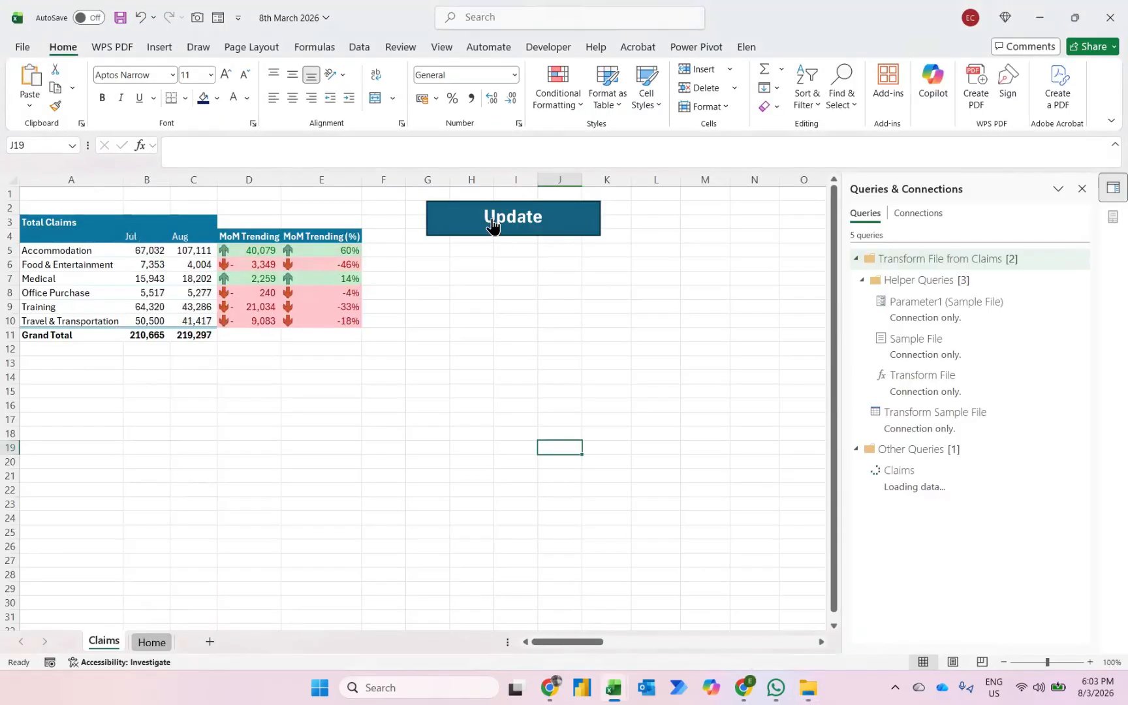